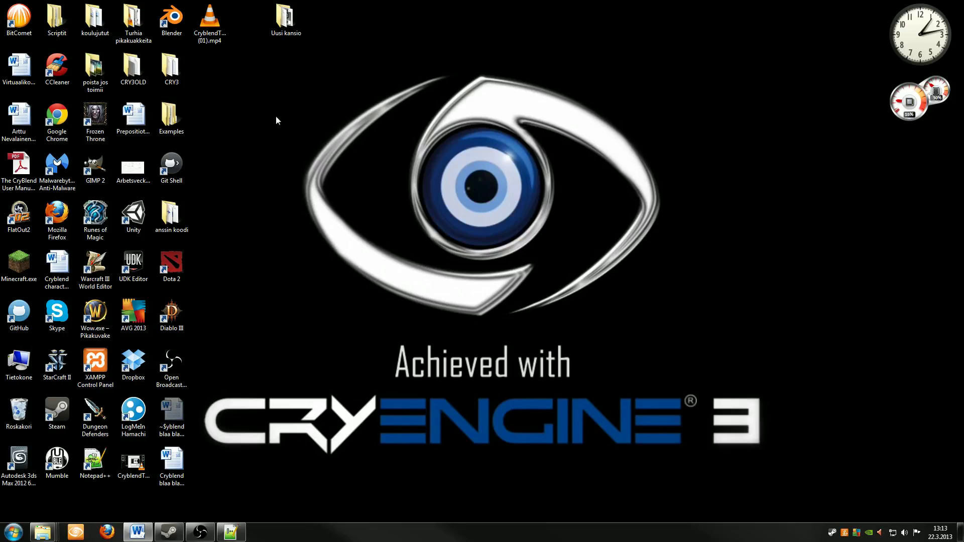
Step: Start Blender and open the recent file character2.blend
{"action": "double_click", "coordinate": [171, 17]}
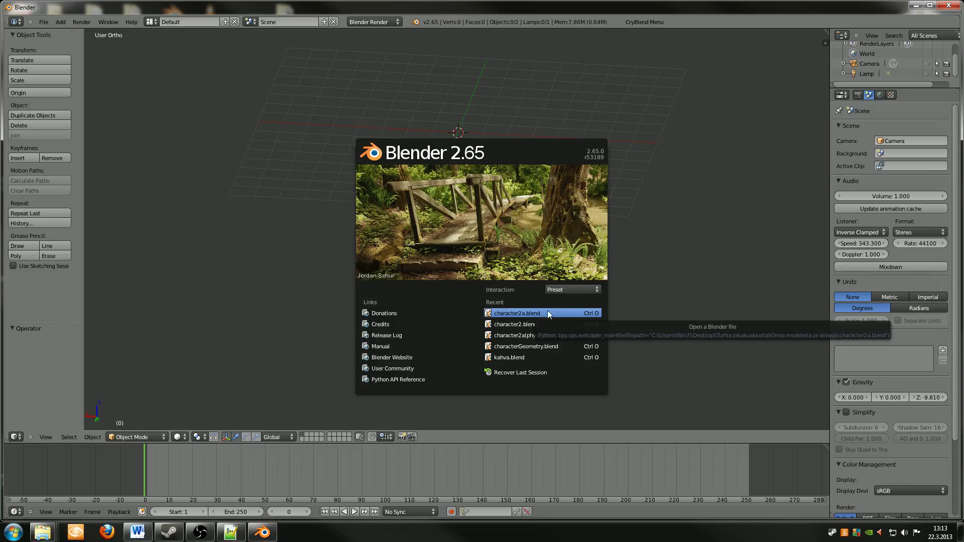
{"action": "left_click", "coordinate": [541, 324]}
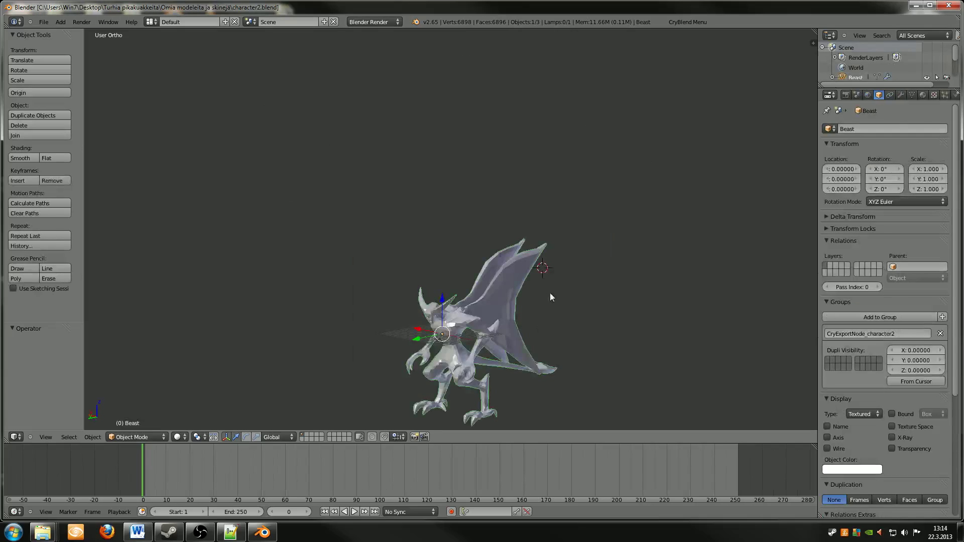
Step: Apply the Subdivision Surface modifier and the Mirror modifier to the Beast mesh
{"action": "middle_click_drag", "start_coordinate": [515, 330], "coordinate": [597, 267]}
{"action": "scroll", "coordinate": [544, 286], "scroll_direction": "up", "scroll_amount": 6}
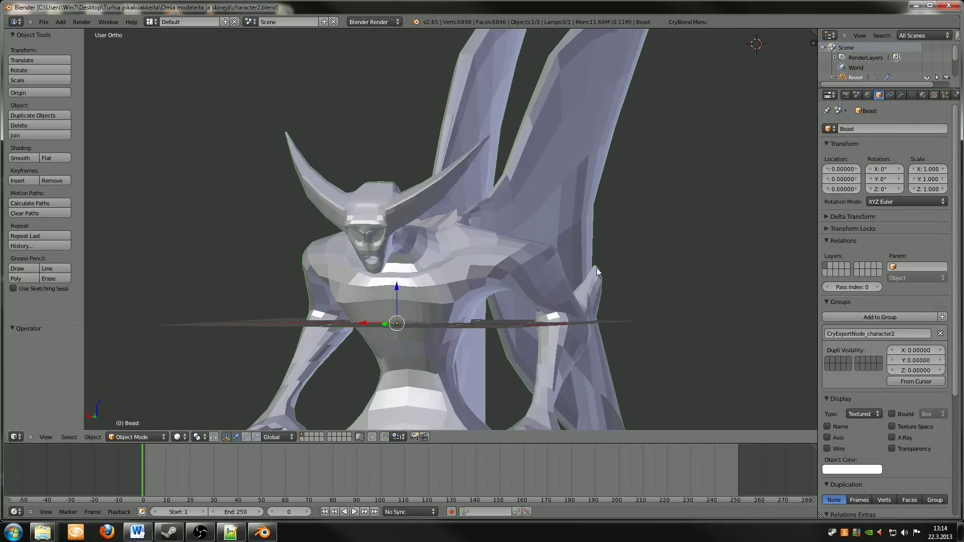
{"action": "scroll", "coordinate": [586, 276], "scroll_direction": "down", "scroll_amount": 3}
{"action": "scroll", "coordinate": [586, 276], "scroll_direction": "down", "scroll_amount": 2}
{"action": "left_click", "coordinate": [901, 95]}
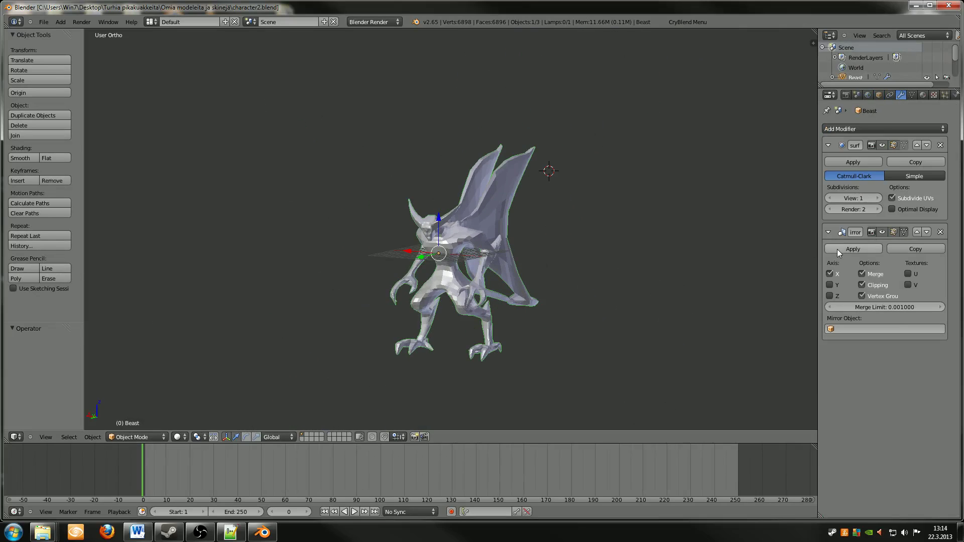
{"action": "left_click", "coordinate": [847, 161]}
{"action": "left_click", "coordinate": [847, 162]}
Step: Examine the Beast model's head, torso, limbs, wings and tail from several angles, along with its object properties
{"action": "middle_click_drag", "start_coordinate": [648, 252], "coordinate": [622, 257]}
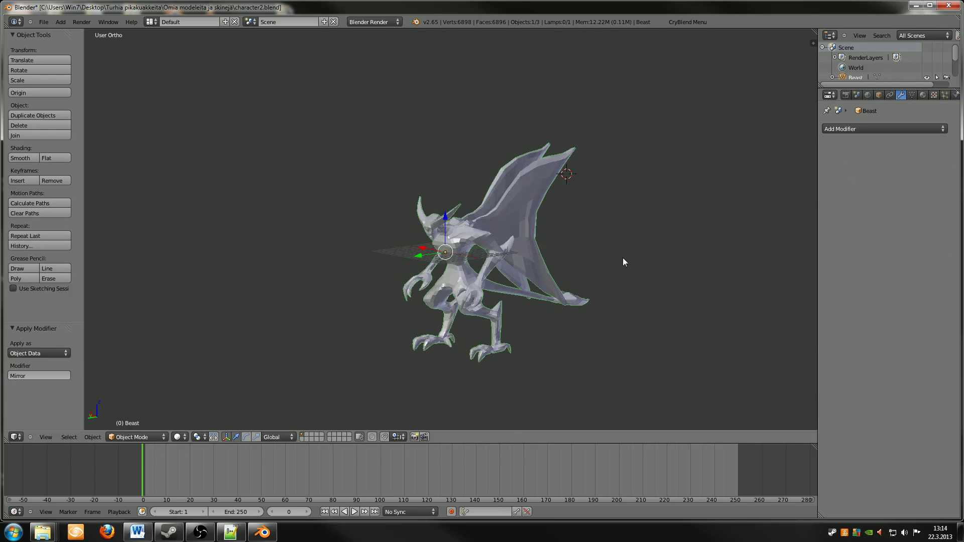
{"action": "scroll", "coordinate": [603, 273], "scroll_direction": "up", "scroll_amount": 5}
{"action": "mouse_move", "coordinate": [580, 292]}
{"action": "middle_mouse_down"}
{"action": "mouse_move", "coordinate": [639, 280]}
{"action": "mouse_move", "coordinate": [589, 291]}
{"action": "middle_mouse_up"}
{"action": "scroll", "coordinate": [614, 292], "scroll_direction": "down", "scroll_amount": 5}
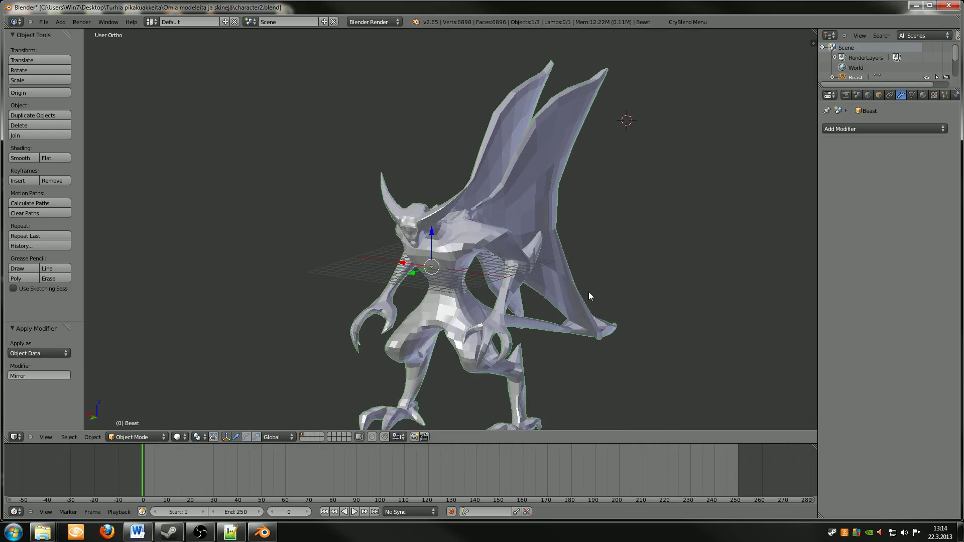
{"action": "scroll", "coordinate": [588, 291], "scroll_direction": "down", "scroll_amount": 2}
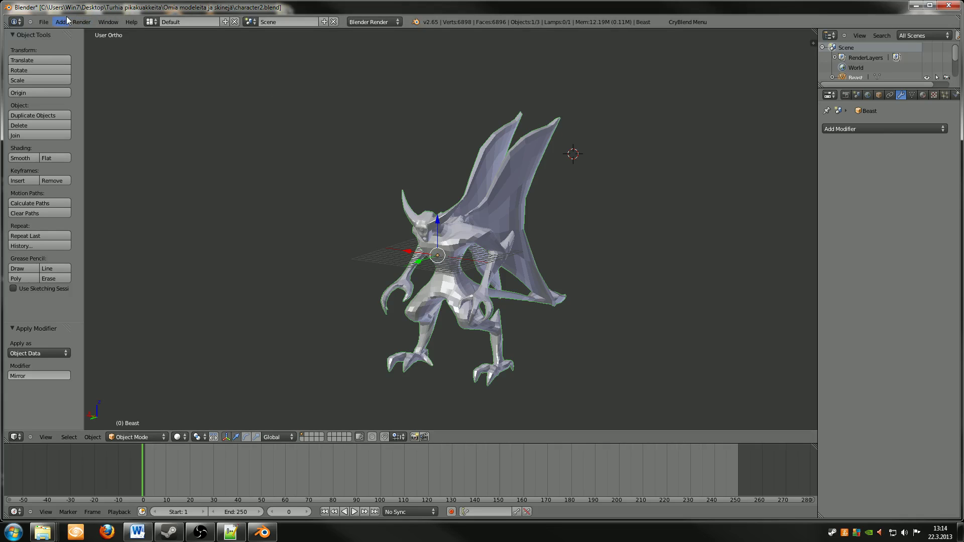
{"action": "left_click", "coordinate": [879, 95]}
{"action": "middle_click_drag", "start_coordinate": [570, 261], "coordinate": [599, 247]}
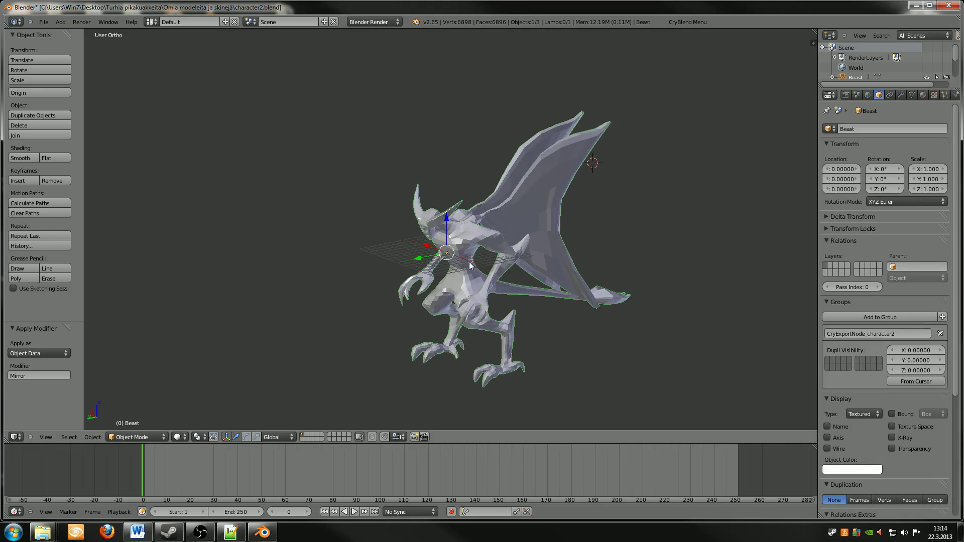
{"action": "mouse_move", "coordinate": [449, 264]}
{"action": "middle_mouse_down"}
{"action": "mouse_move", "coordinate": [483, 260]}
{"action": "mouse_move", "coordinate": [456, 257]}
{"action": "middle_mouse_up"}
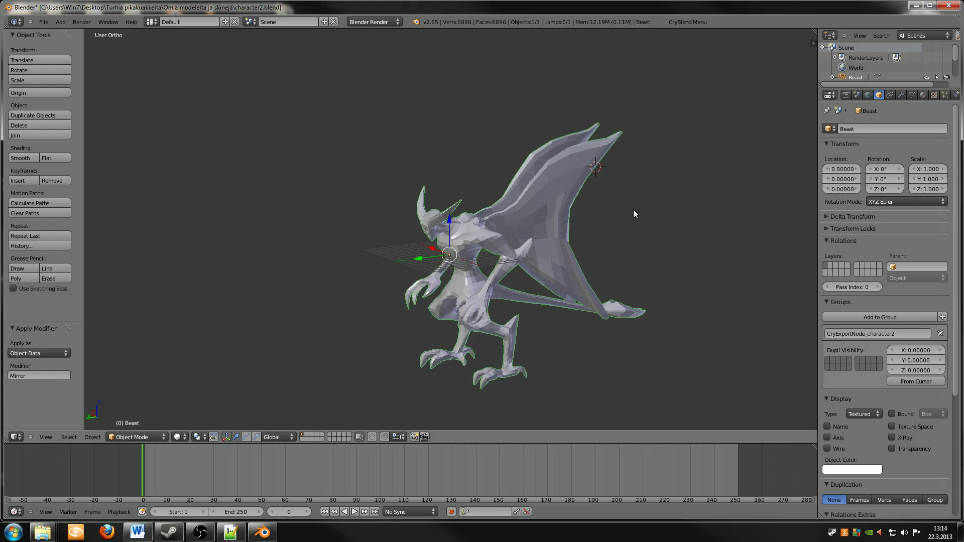
{"action": "mouse_move", "coordinate": [652, 261]}
{"action": "middle_mouse_down"}
{"action": "mouse_move", "coordinate": [631, 260]}
{"action": "mouse_move", "coordinate": [643, 255]}
{"action": "middle_mouse_up"}
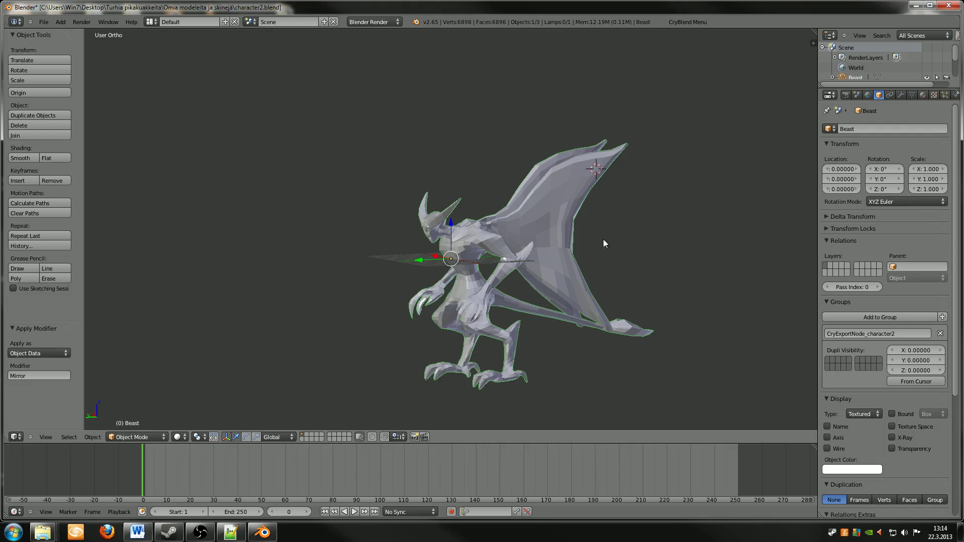
{"action": "middle_click_drag", "start_coordinate": [486, 239], "coordinate": [531, 261]}
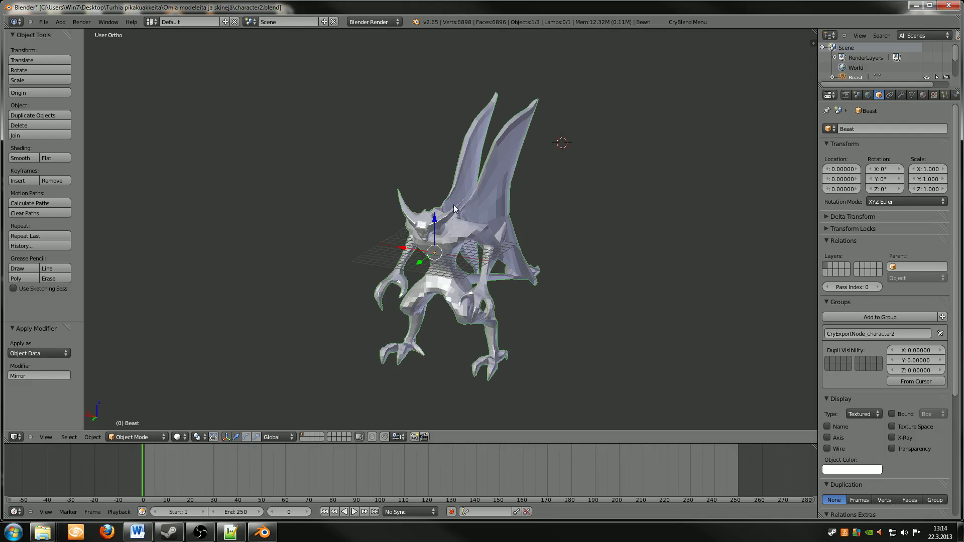
{"action": "middle_click_drag", "start_coordinate": [609, 286], "coordinate": [574, 267]}
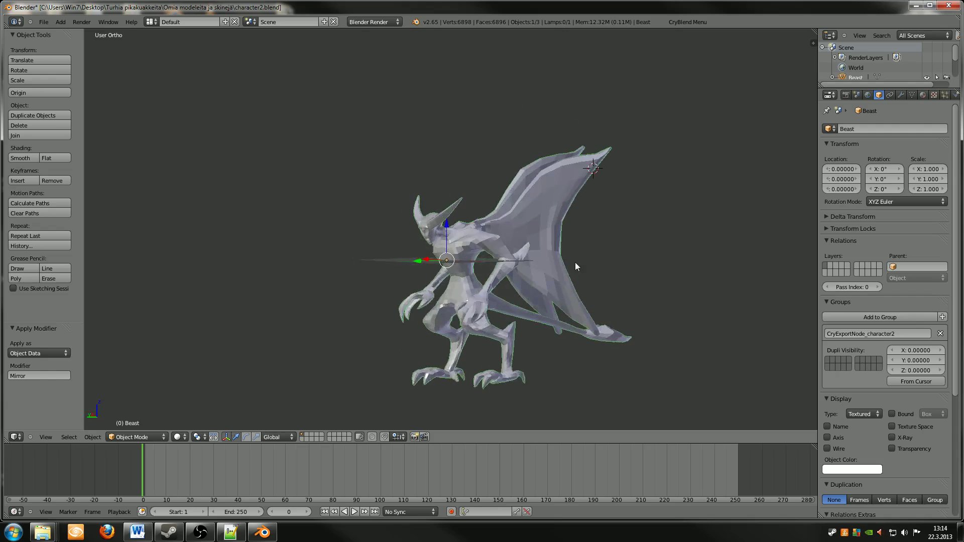
{"action": "scroll", "coordinate": [523, 286], "scroll_direction": "up", "scroll_amount": 6}
{"action": "mouse_move", "coordinate": [520, 288]}
{"action": "middle_mouse_down"}
{"action": "mouse_move", "coordinate": [517, 278]}
{"action": "mouse_move", "coordinate": [505, 289]}
{"action": "middle_mouse_up"}
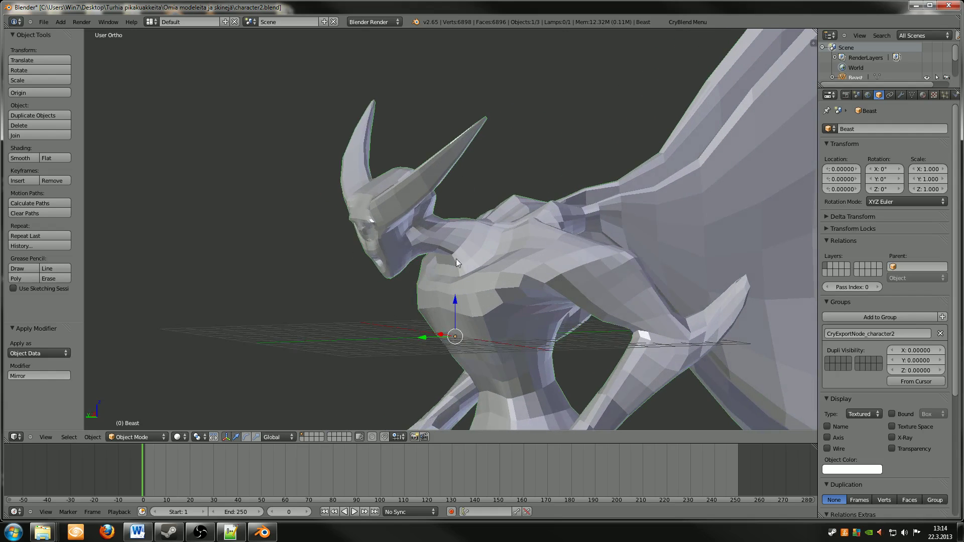
{"action": "scroll", "coordinate": [467, 284], "scroll_direction": "down", "scroll_amount": 5}
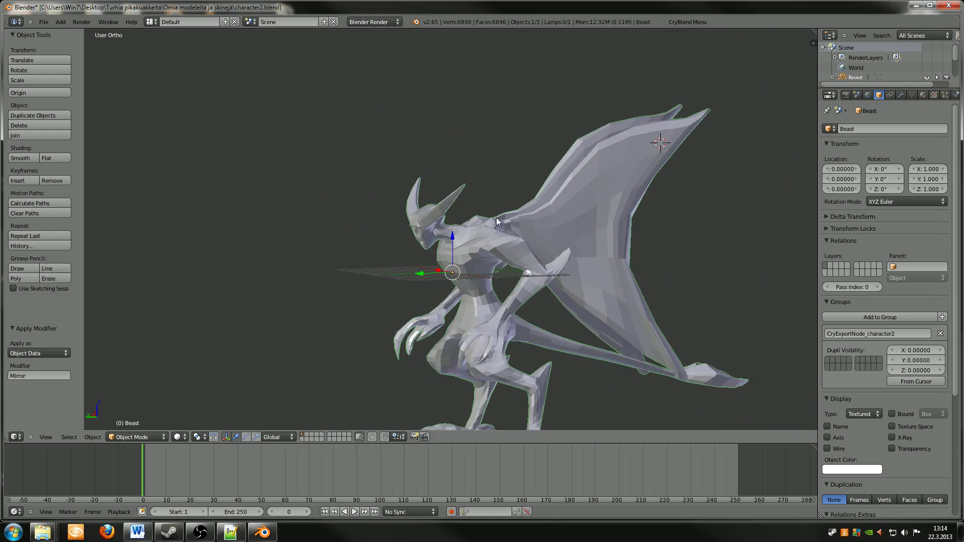
{"action": "middle_click_drag", "start_coordinate": [444, 271], "coordinate": [429, 283]}
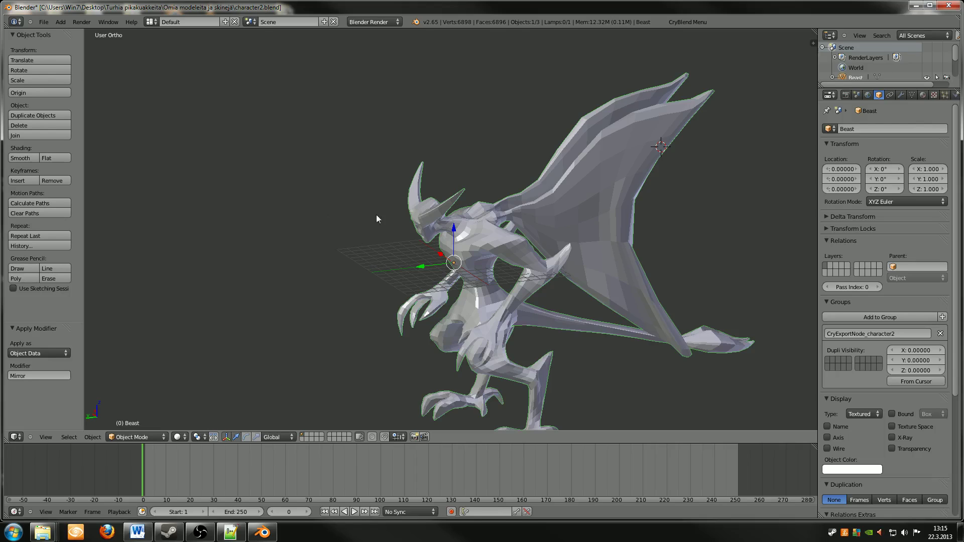
Step: Add a single-bone armature and set its X, Y and Z location to 0
{"action": "left_click", "coordinate": [82, 22]}
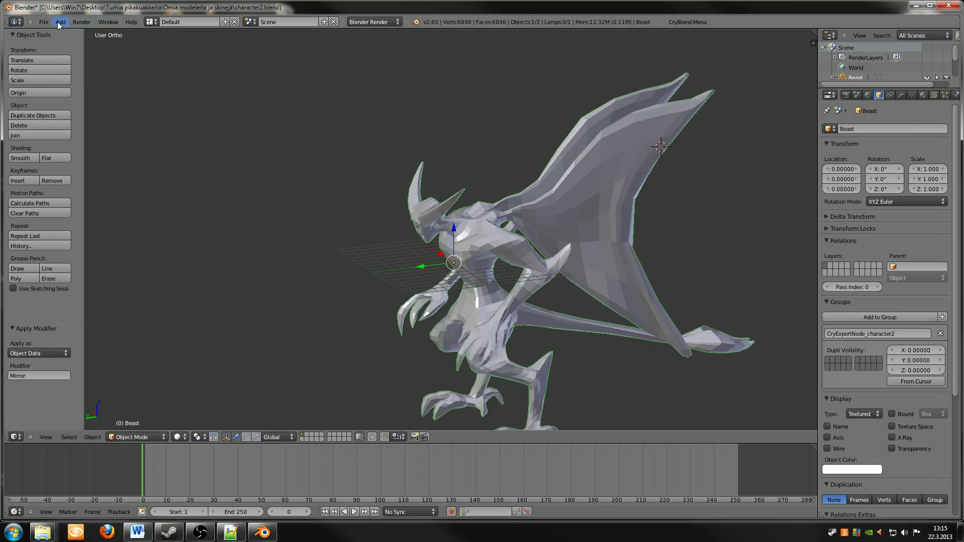
{"action": "left_click", "coordinate": [60, 22]}
{"action": "mouse_move", "coordinate": [76, 87]}
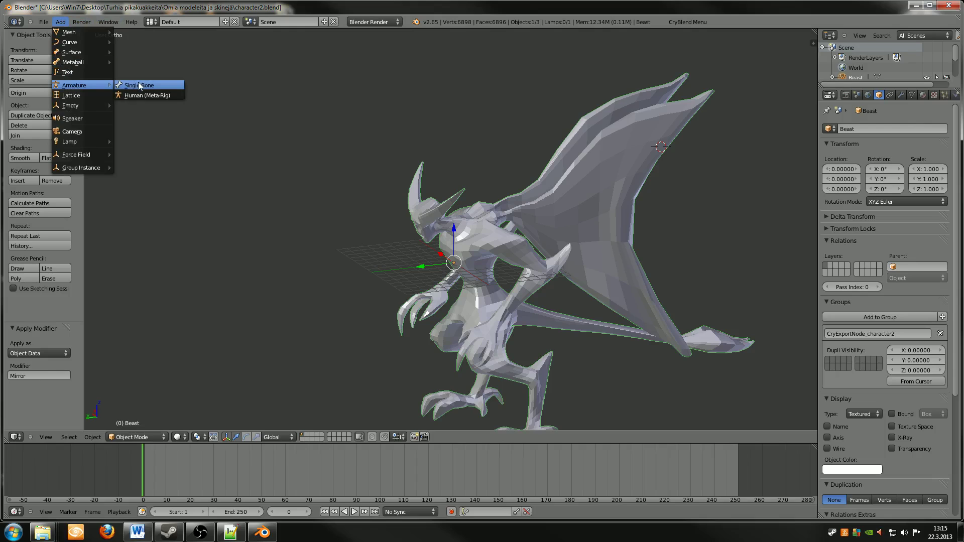
{"action": "left_click", "coordinate": [136, 86]}
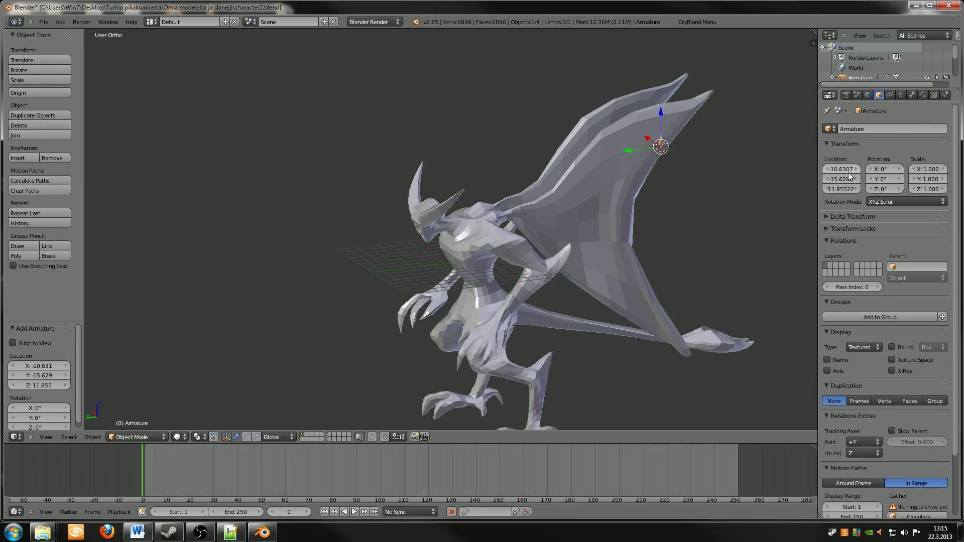
{"action": "key", "text": "BackSpace"}
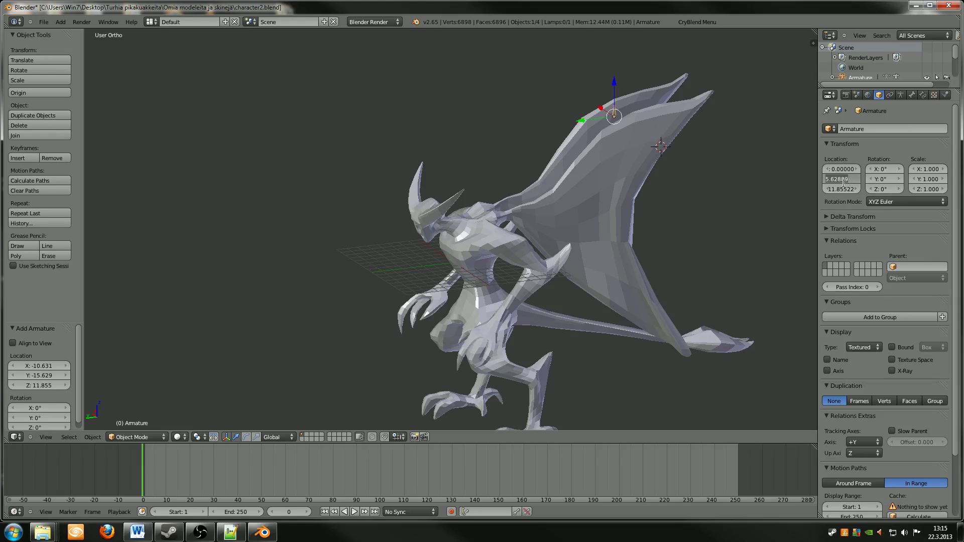
{"action": "key", "text": "BackSpace"}
{"action": "key", "text": "BackSpace"}
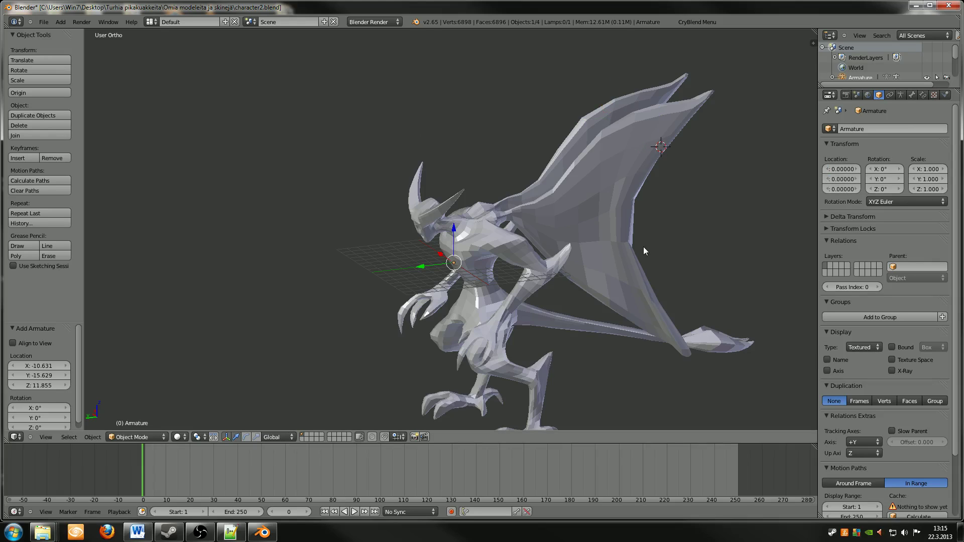
Step: Set the armature's bone display to Stick
{"action": "left_click", "coordinate": [911, 96]}
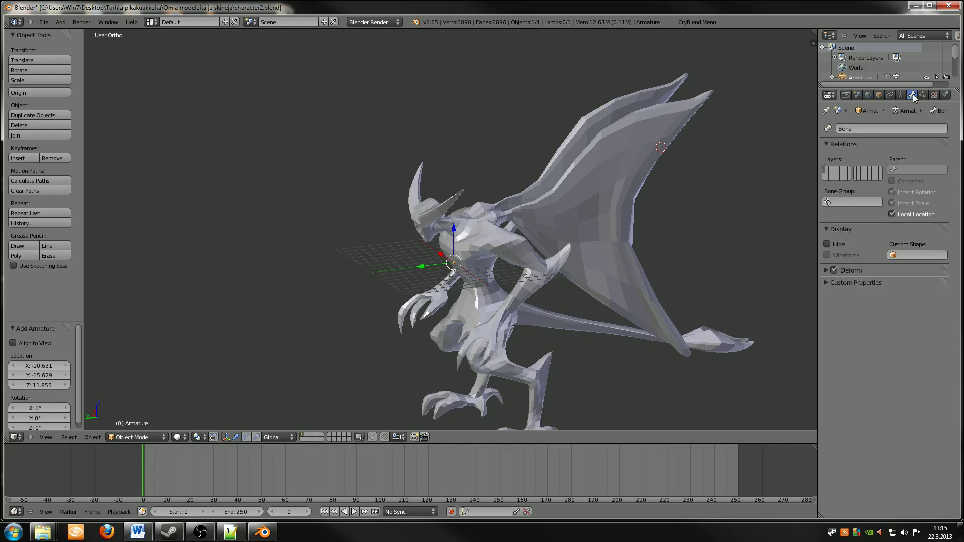
{"action": "left_click", "coordinate": [901, 95]}
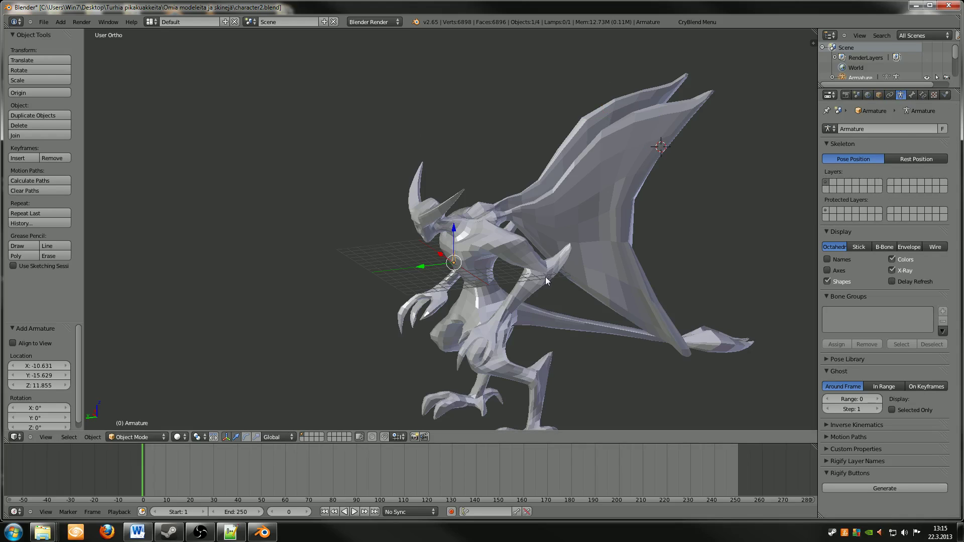
{"action": "middle_click_drag", "start_coordinate": [546, 280], "coordinate": [552, 273]}
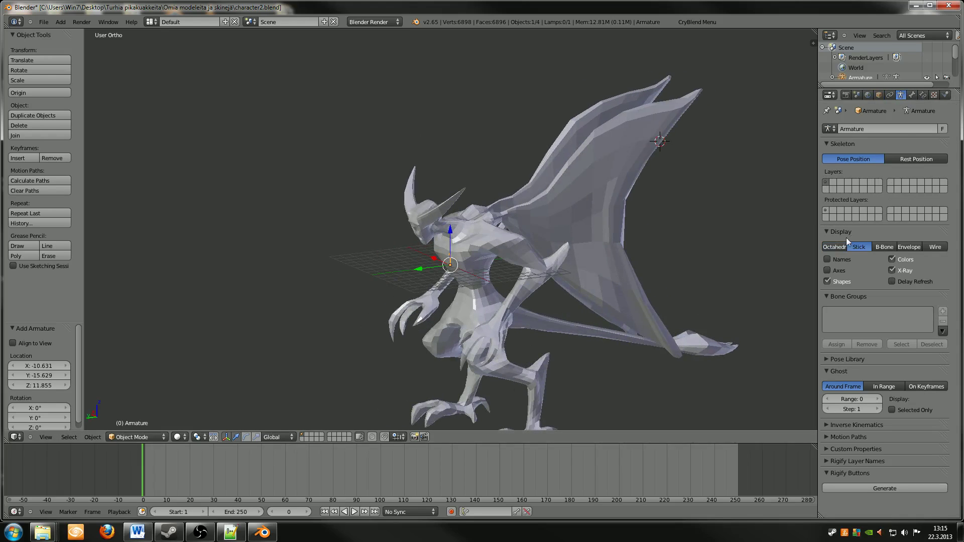
{"action": "scroll", "coordinate": [505, 283], "scroll_direction": "up", "scroll_amount": 8}
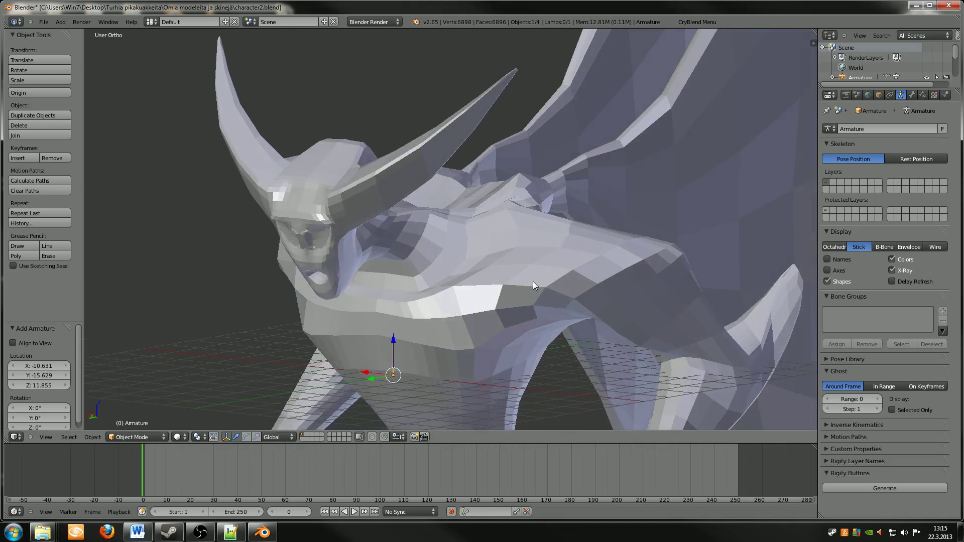
Step: Enter Edit Mode on the armature and extrude a second bone backwards and upwards from the root bone's tip
{"action": "left_click", "coordinate": [147, 439]}
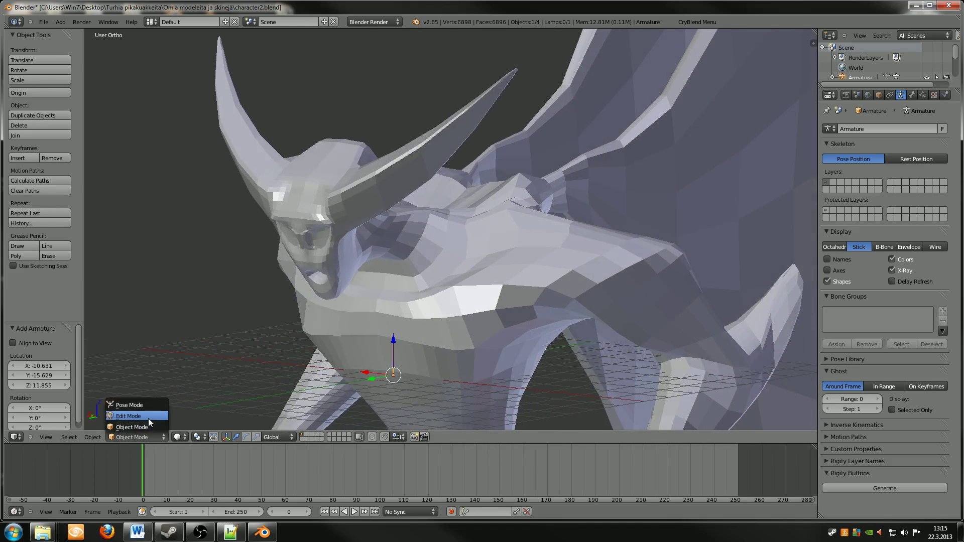
{"action": "left_click", "coordinate": [149, 417]}
{"action": "middle_click_drag", "start_coordinate": [385, 350], "coordinate": [417, 358]}
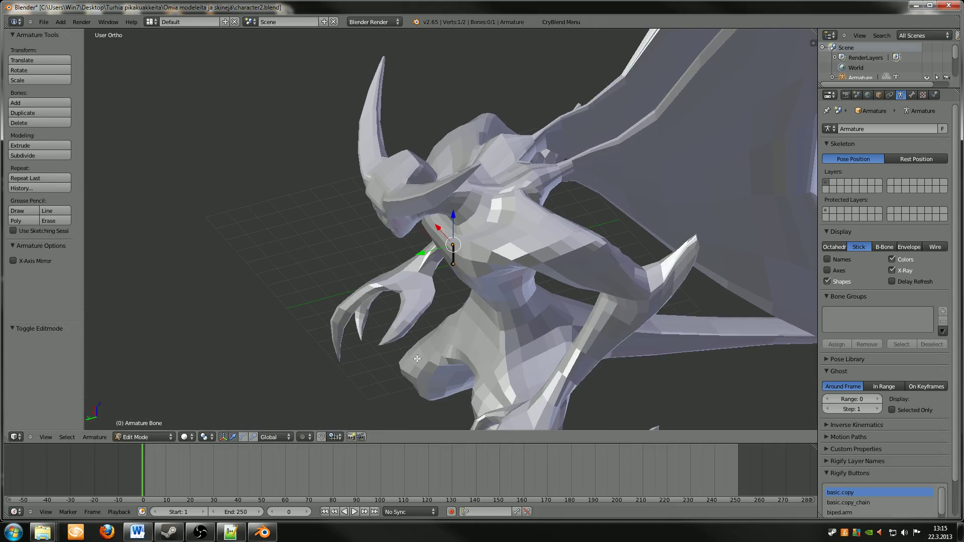
{"action": "key", "text": "e"}
{"action": "left_click", "coordinate": [527, 334]}
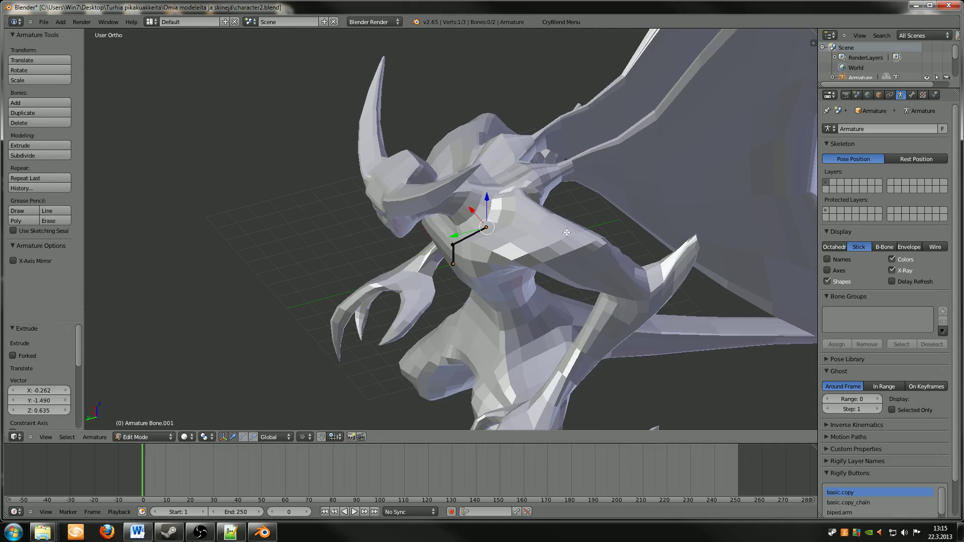
Step: Extrude three more bones in a chain, running down the torso to the pelvis and on into one leg
{"action": "scroll", "coordinate": [526, 337], "scroll_direction": "down", "scroll_amount": 4}
{"action": "middle_click_drag", "start_coordinate": [527, 337], "coordinate": [547, 369]}
{"action": "key", "text": "e"}
{"action": "left_click", "coordinate": [521, 336]}
{"action": "key", "text": "e"}
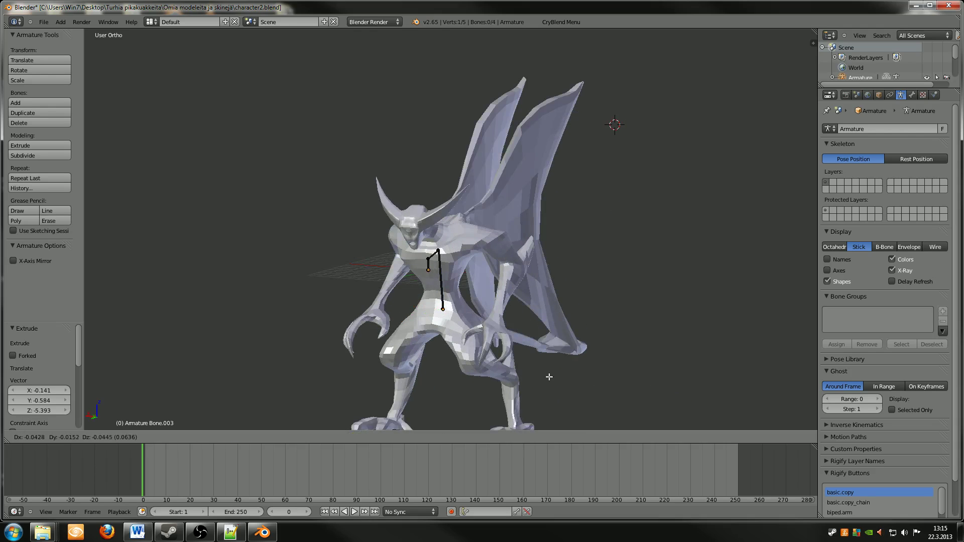
{"action": "left_click", "coordinate": [572, 417]}
{"action": "key", "text": "e"}
{"action": "left_click", "coordinate": [513, 373]}
{"action": "middle_click_drag", "start_coordinate": [513, 373], "coordinate": [555, 366]}
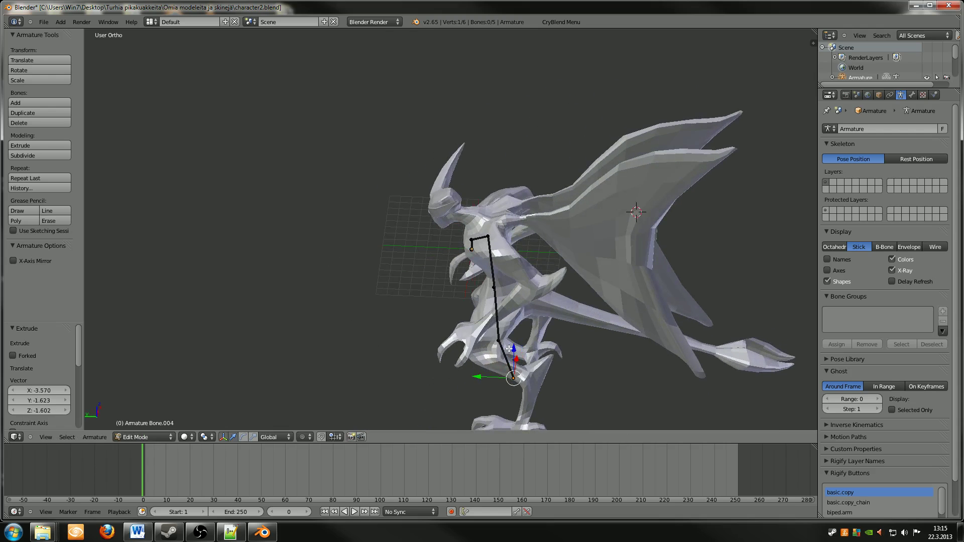
Step: Move the lower joints of the bone chain to follow the beast's leg, raising the last adjusted joint about 0.5 units
{"action": "left_click_drag", "start_coordinate": [465, 339], "coordinate": [452, 339]}
{"action": "left_click_drag", "start_coordinate": [487, 312], "coordinate": [486, 328]}
{"action": "right_click", "coordinate": [513, 378]}
{"action": "left_click_drag", "start_coordinate": [481, 375], "coordinate": [504, 371]}
{"action": "middle_click_drag", "start_coordinate": [505, 371], "coordinate": [633, 334]}
{"action": "right_click", "coordinate": [450, 375]}
{"action": "key", "text": "g"}
{"action": "key", "text": "x"}
{"action": "left_click", "coordinate": [466, 344]}
{"action": "left_click_drag", "start_coordinate": [467, 341], "coordinate": [467, 335]}
{"action": "middle_click_drag", "start_coordinate": [423, 281], "coordinate": [479, 281]}
Step: Rename the root bone in the chest as Bone000
{"action": "right_click", "coordinate": [426, 261]}
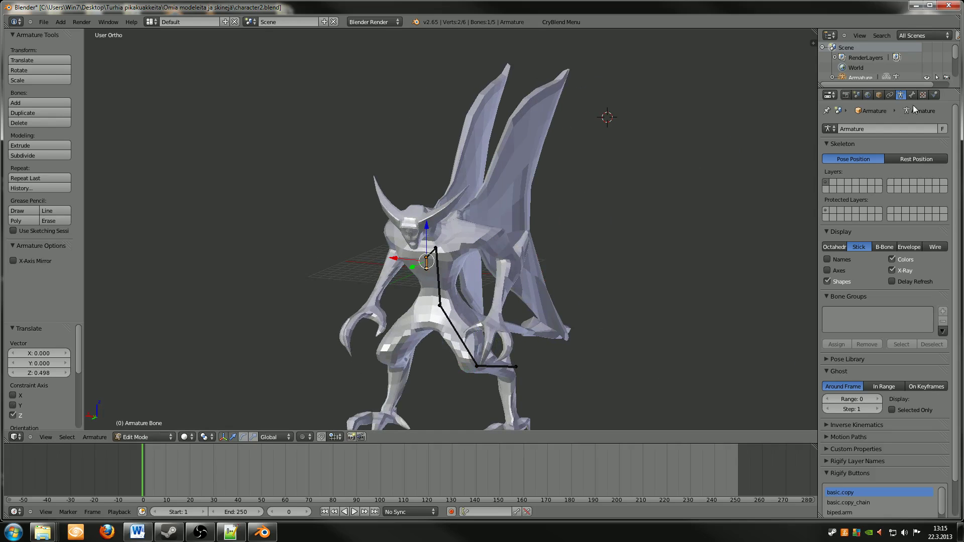
{"action": "left_click", "coordinate": [911, 95]}
{"action": "left_click", "coordinate": [859, 128]}
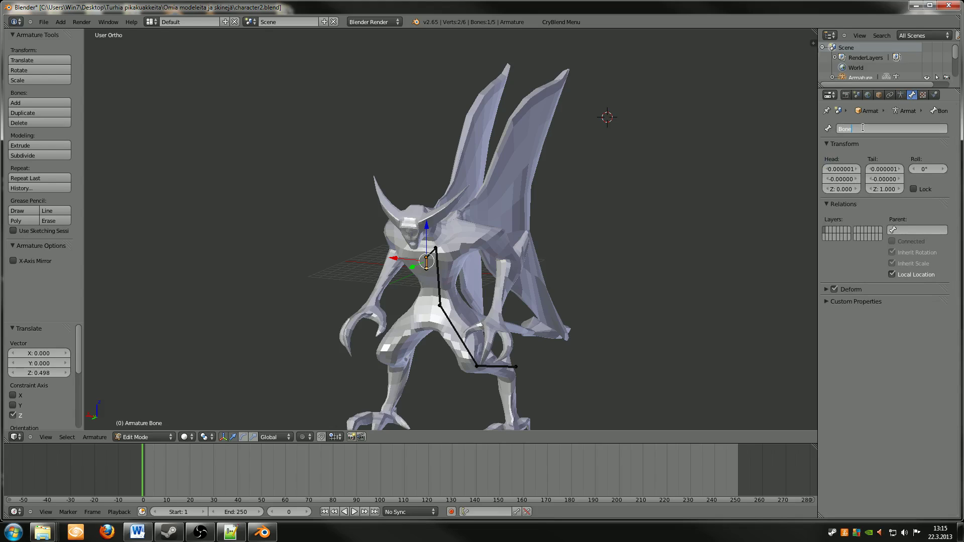
{"action": "key", "text": "Return"}
Step: Rename the second bone, the short one attached to the root bone's tip, as Bone001
{"action": "middle_click_drag", "start_coordinate": [591, 270], "coordinate": [542, 271]}
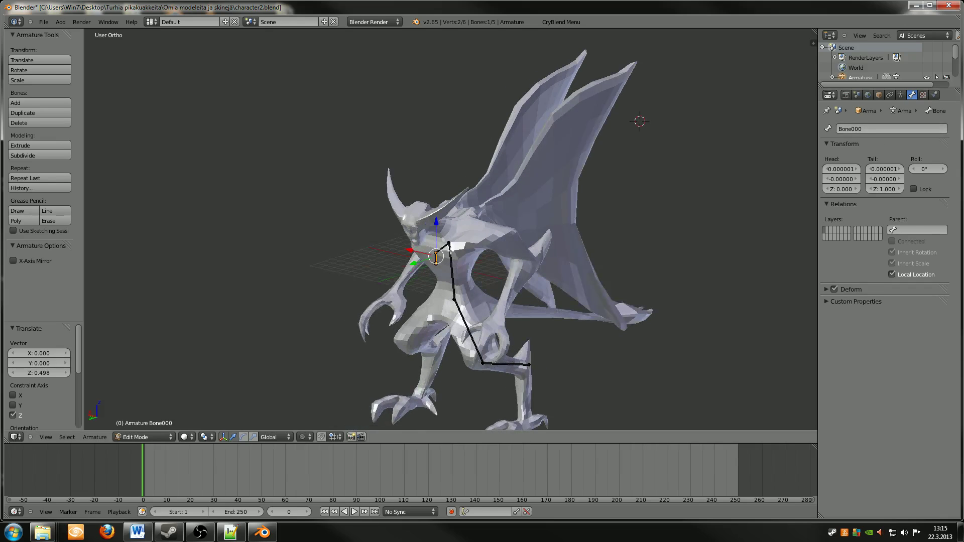
{"action": "left_click", "coordinate": [448, 243], "text": "ctrl"}
{"action": "double_click", "coordinate": [900, 129]}
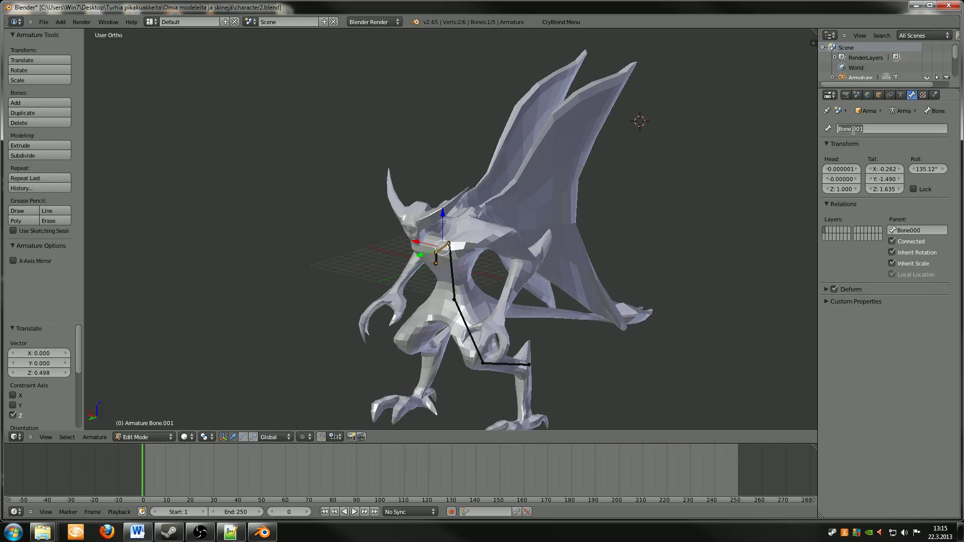
{"action": "key", "text": "BackSpace"}
{"action": "key", "text": "Return"}
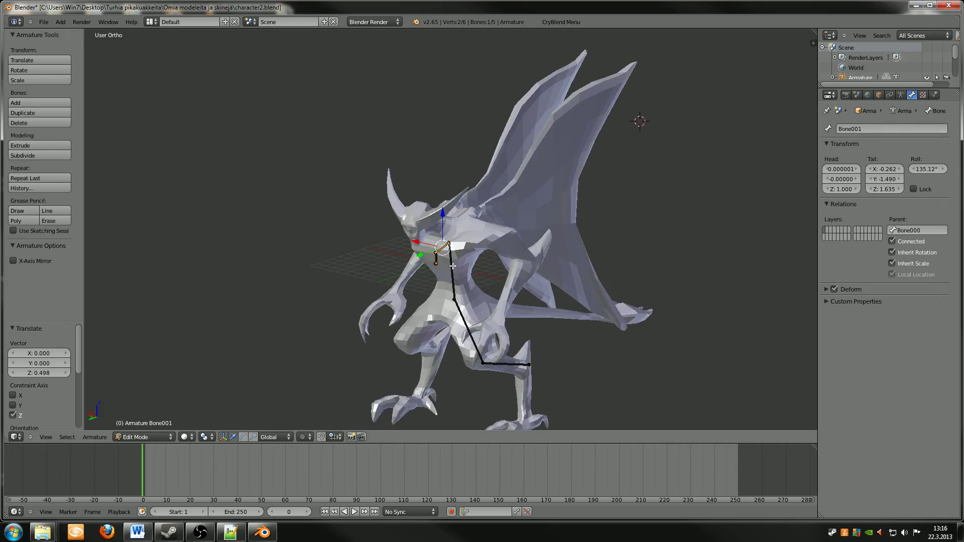
Step: Rename the long spine bone running down to the pelvis as Bone002
{"action": "left_click", "coordinate": [454, 300], "text": "ctrl"}
{"action": "double_click", "coordinate": [874, 129]}
{"action": "key", "text": "BackSpace"}
{"action": "key", "text": "Return"}
Step: Rename the bone running from the pelvis down to the next leg joint as Bone003
{"action": "right_click", "coordinate": [462, 320]}
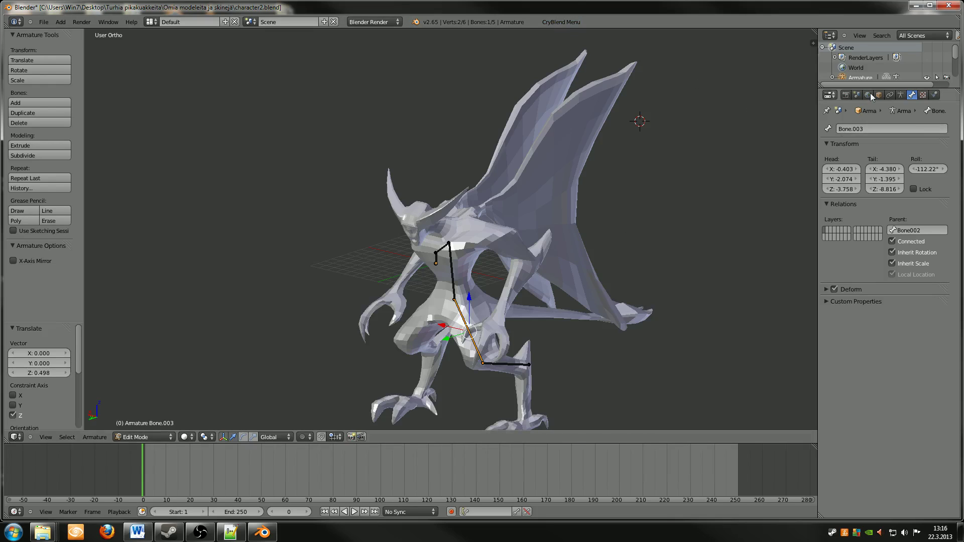
{"action": "double_click", "coordinate": [851, 129]}
{"action": "left_click", "coordinate": [855, 130]}
{"action": "key", "text": "BackSpace"}
{"action": "key", "text": "Return"}
Step: Rename the last bone of the chain, at the beast's knee, as Bone004
{"action": "right_click", "coordinate": [508, 364]}
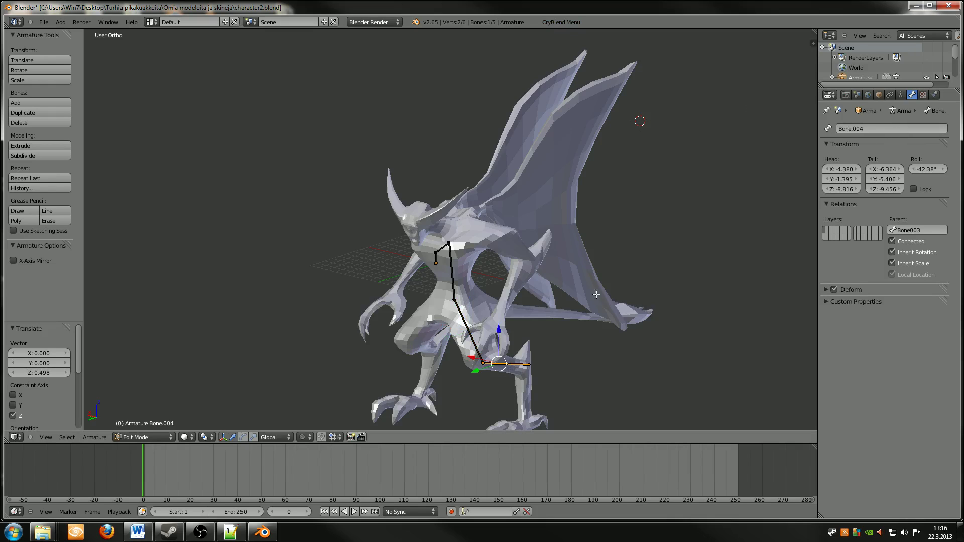
{"action": "double_click", "coordinate": [851, 129]}
{"action": "left_click", "coordinate": [851, 130]}
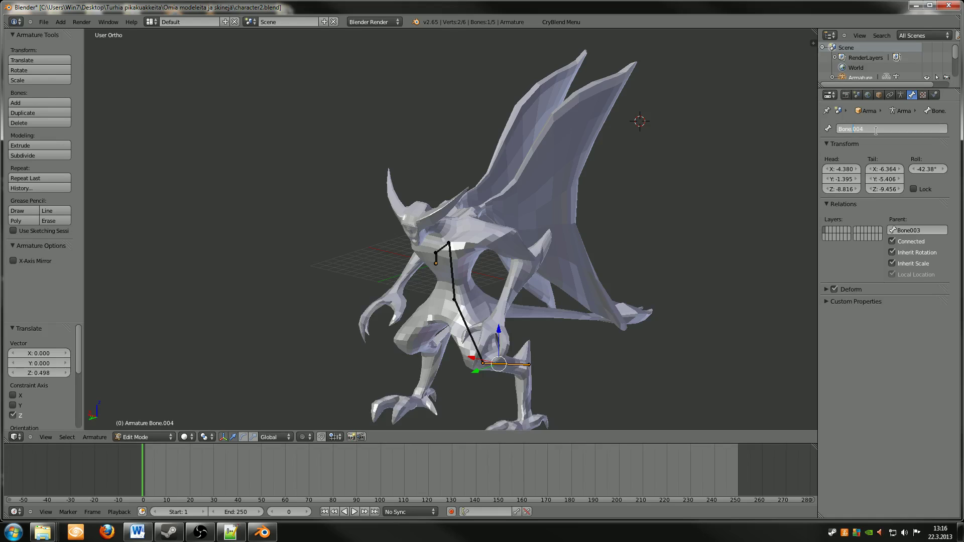
{"action": "key", "text": "Return"}
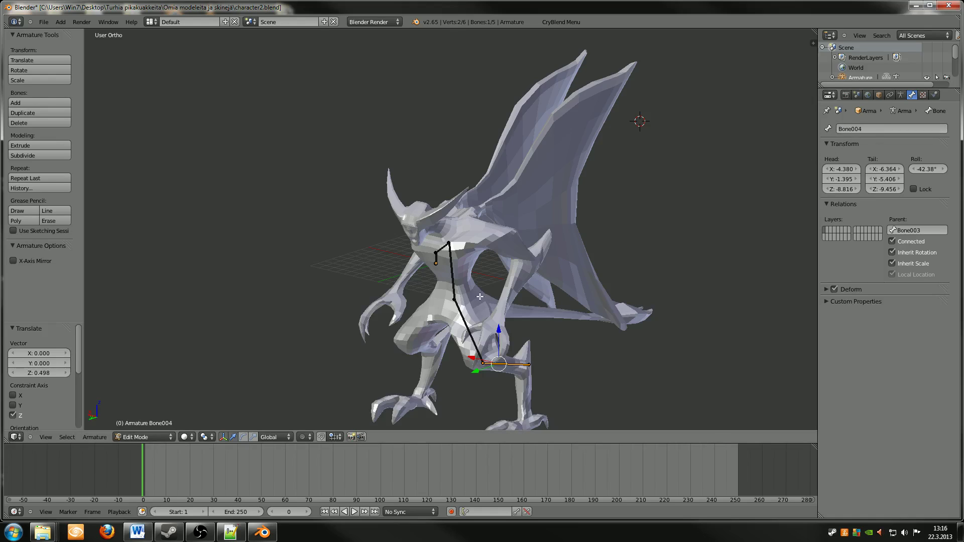
Step: Return to Object Mode and parent the Beast mesh to the armature with automatic weights
{"action": "left_click", "coordinate": [132, 437]}
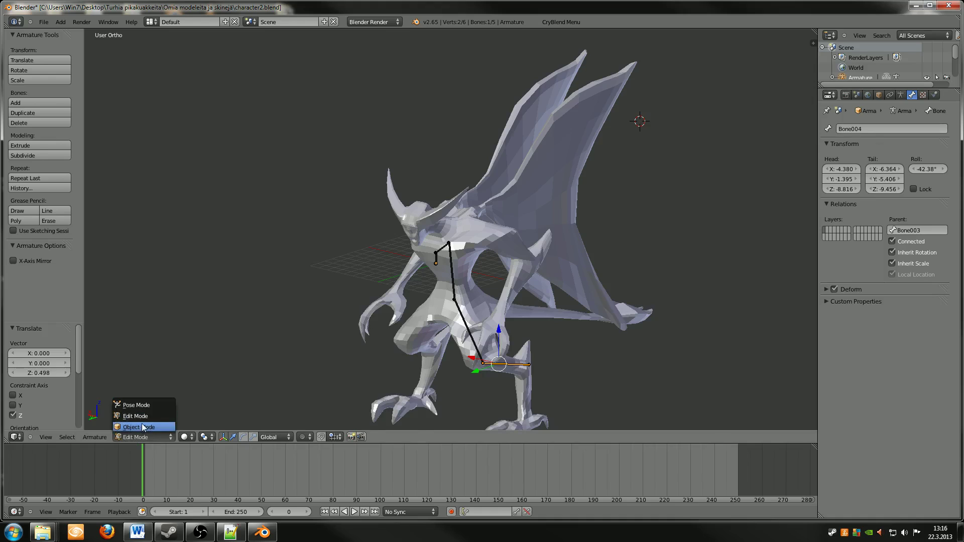
{"action": "left_click", "coordinate": [137, 427]}
{"action": "right_click", "coordinate": [496, 209]}
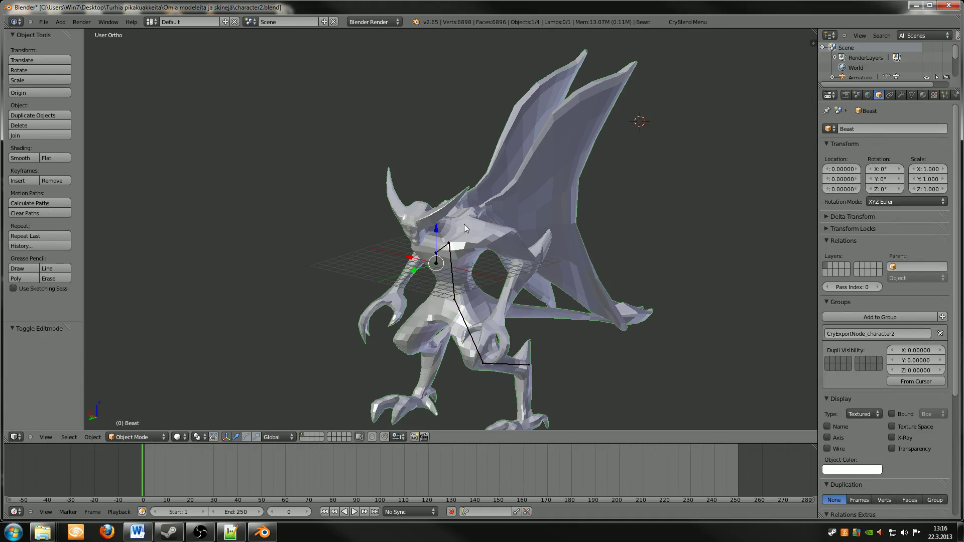
{"action": "right_click", "coordinate": [453, 278], "text": "shift"}
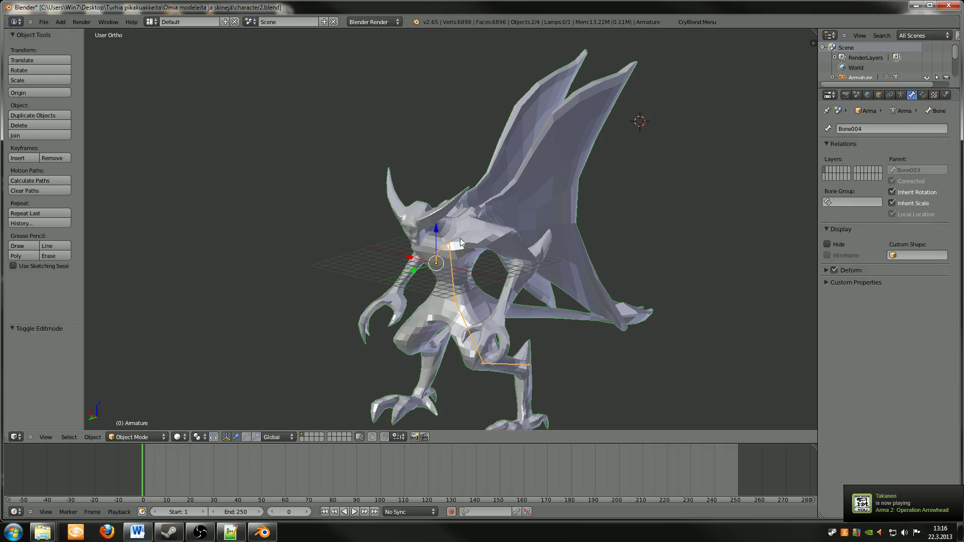
{"action": "key", "text": "ctrl+p"}
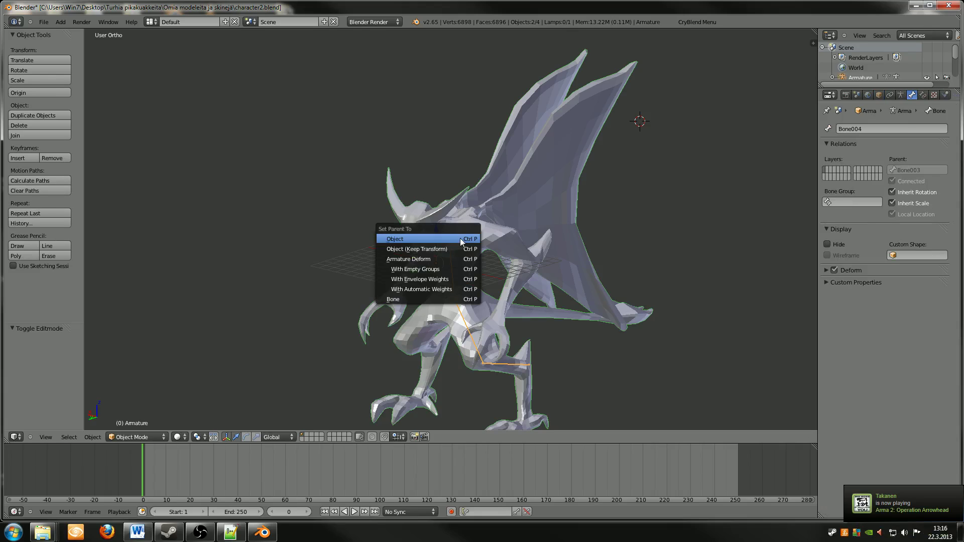
{"action": "left_click", "coordinate": [432, 289]}
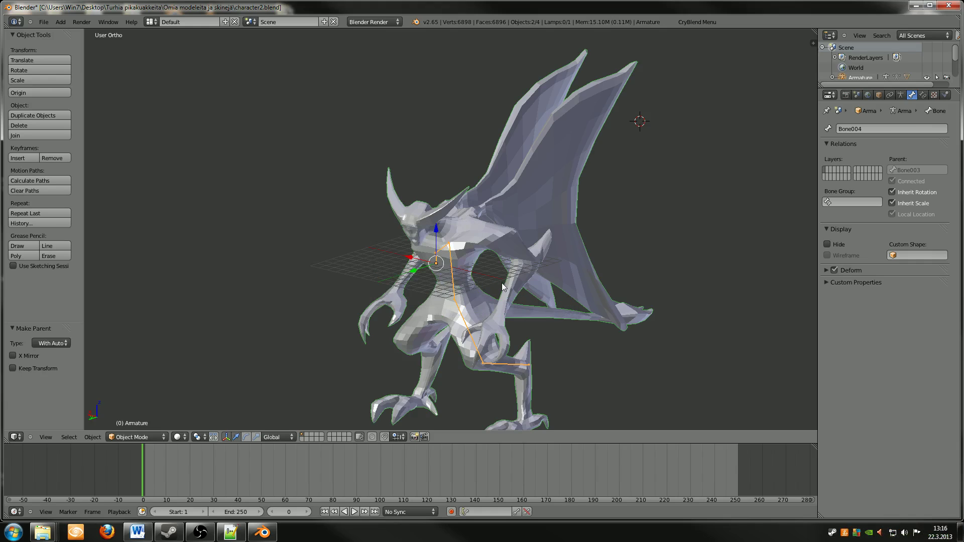
{"action": "middle_click_drag", "start_coordinate": [502, 282], "coordinate": [507, 284]}
{"action": "key", "text": "a"}
{"action": "key", "text": "a"}
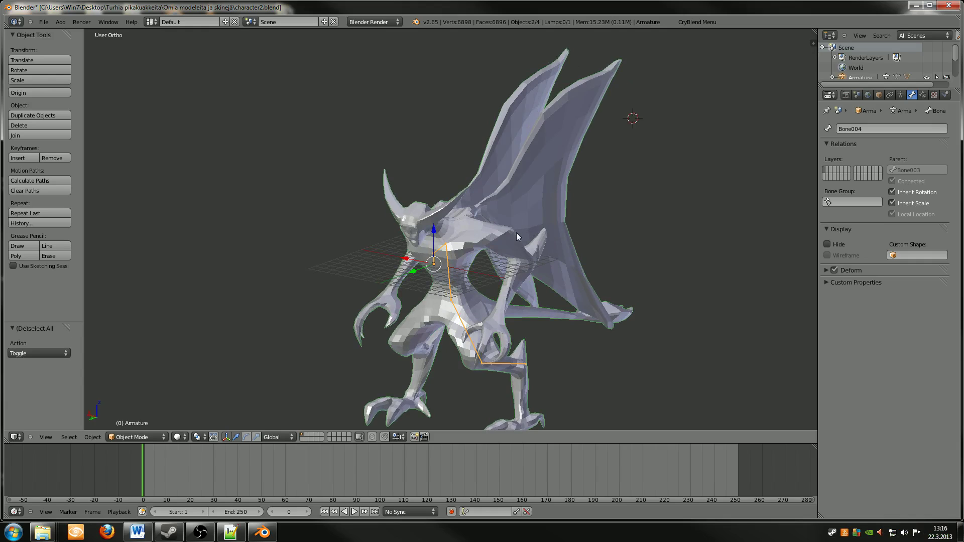
{"action": "middle_click_drag", "start_coordinate": [466, 270], "coordinate": [433, 300]}
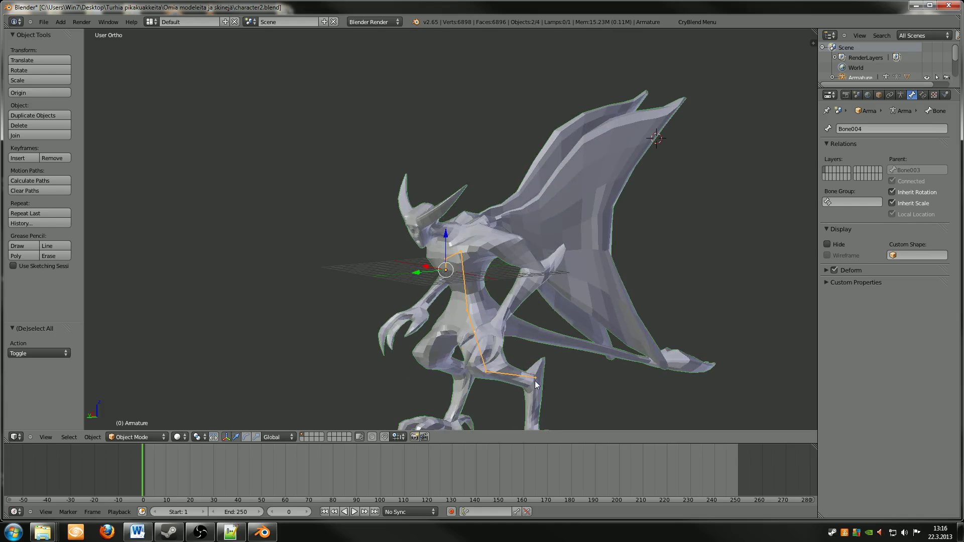
{"action": "middle_click_drag", "start_coordinate": [543, 377], "coordinate": [500, 375]}
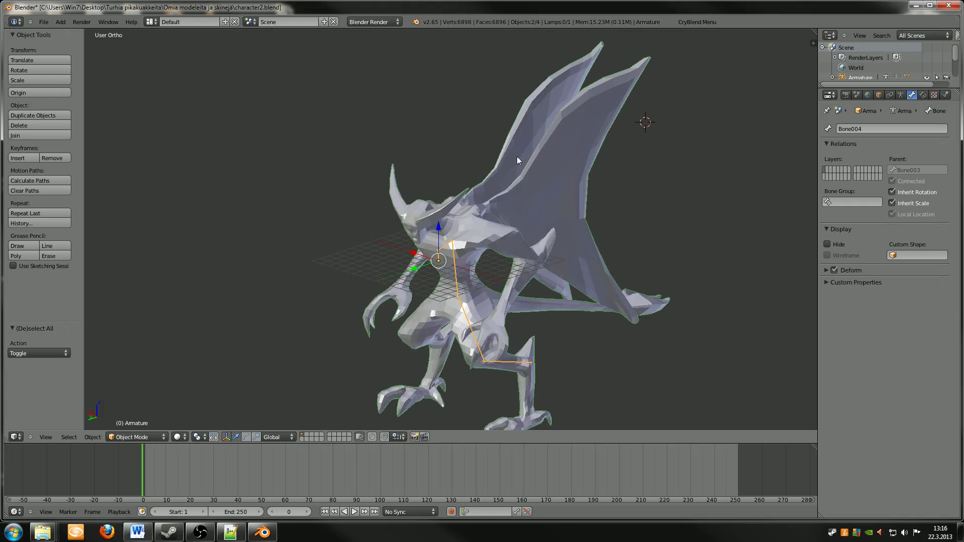
{"action": "middle_click_drag", "start_coordinate": [594, 310], "coordinate": [600, 194]}
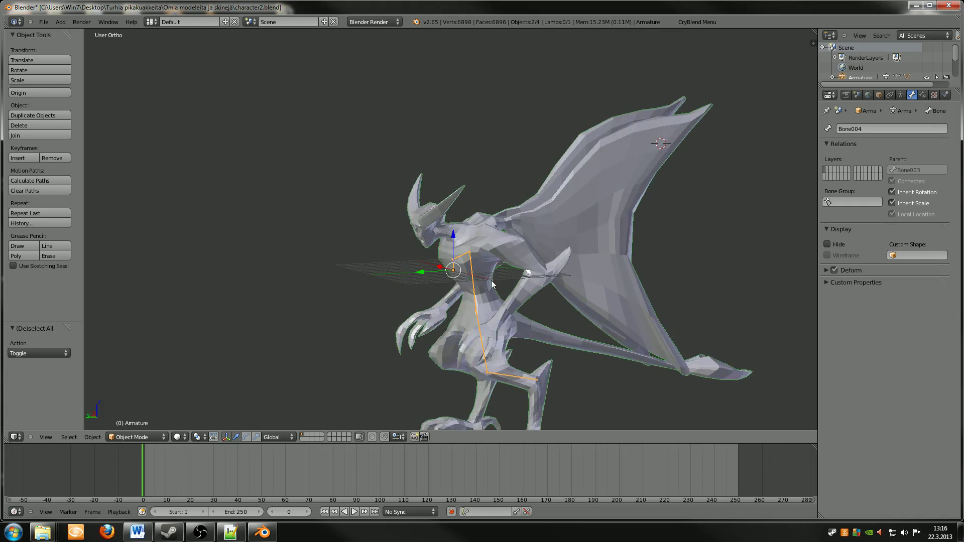
Step: Select only the Beast mesh and switch it to Weight Paint mode
{"action": "left_click", "coordinate": [139, 438]}
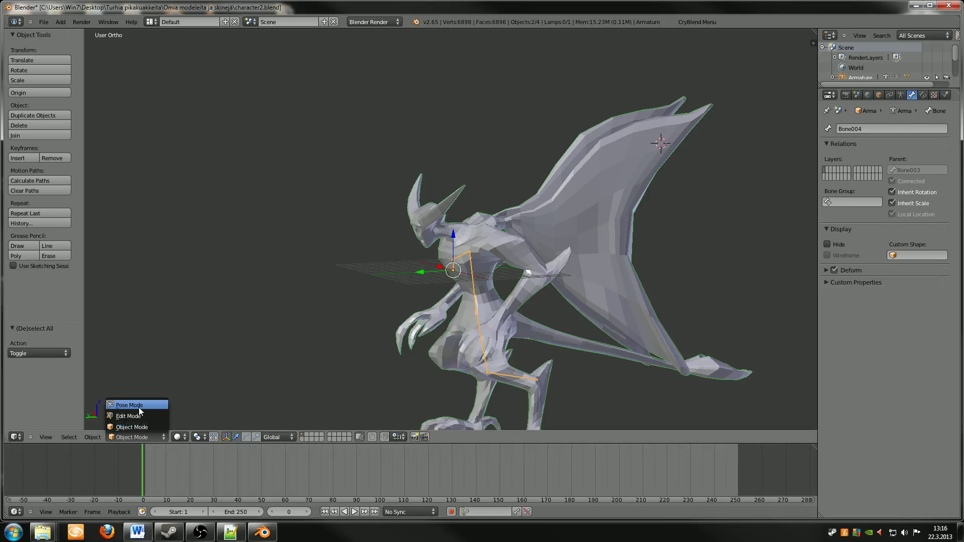
{"action": "right_click", "coordinate": [409, 357]}
{"action": "left_click", "coordinate": [137, 437]}
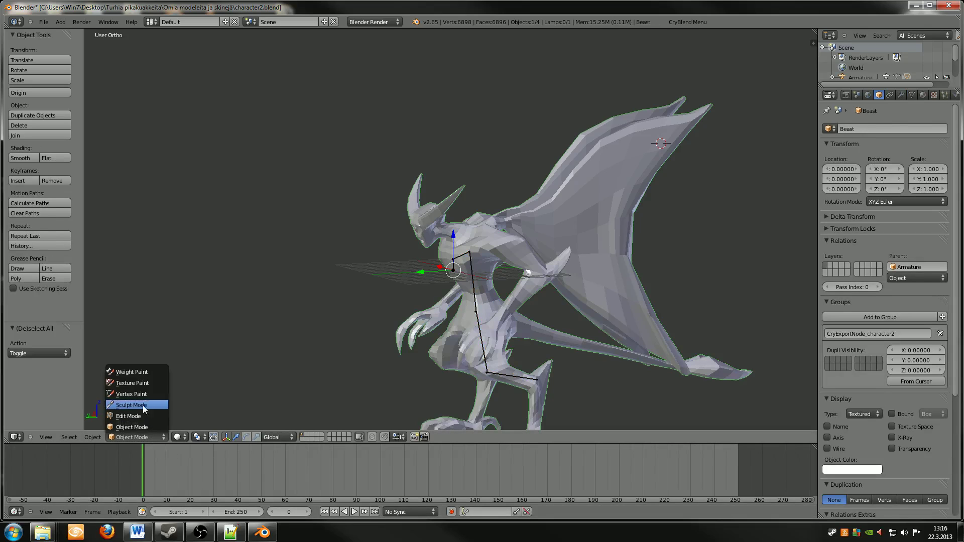
{"action": "left_click", "coordinate": [138, 372]}
{"action": "mouse_move", "coordinate": [644, 273]}
{"action": "middle_mouse_down"}
{"action": "mouse_move", "coordinate": [594, 359]}
{"action": "mouse_move", "coordinate": [649, 371]}
{"action": "mouse_move", "coordinate": [604, 351]}
{"action": "mouse_move", "coordinate": [653, 375]}
{"action": "mouse_move", "coordinate": [667, 344]}
{"action": "mouse_move", "coordinate": [664, 360]}
{"action": "middle_mouse_up"}
{"action": "middle_click_drag", "start_coordinate": [652, 303], "coordinate": [618, 306]}
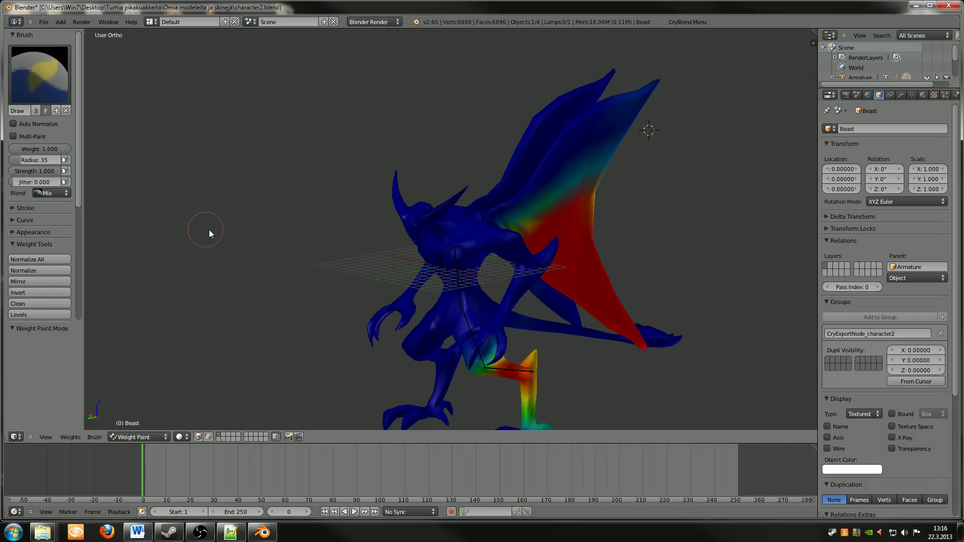
Step: Run CryBlend's Find Weightless Vertices weight paint repair check on the Beast mesh
{"action": "left_click", "coordinate": [687, 22]}
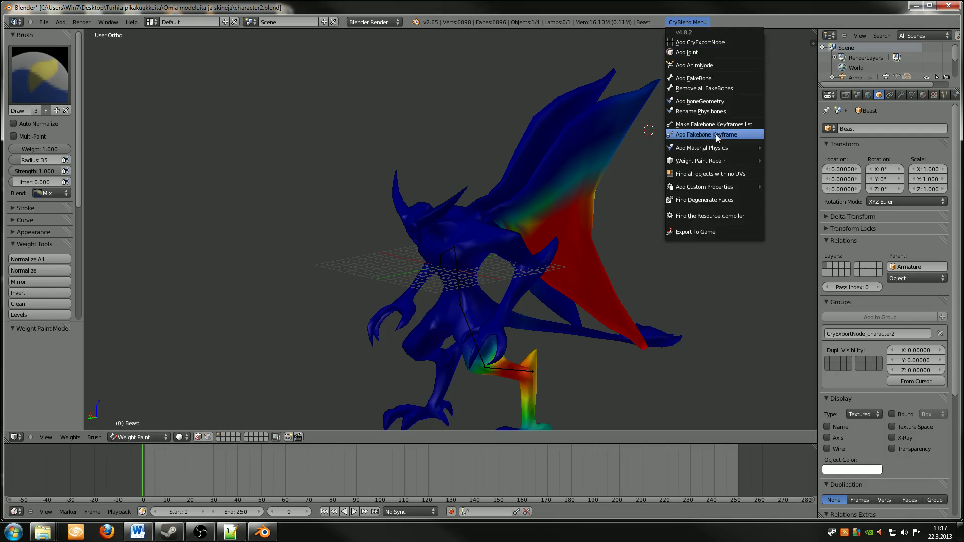
{"action": "mouse_move", "coordinate": [719, 160]}
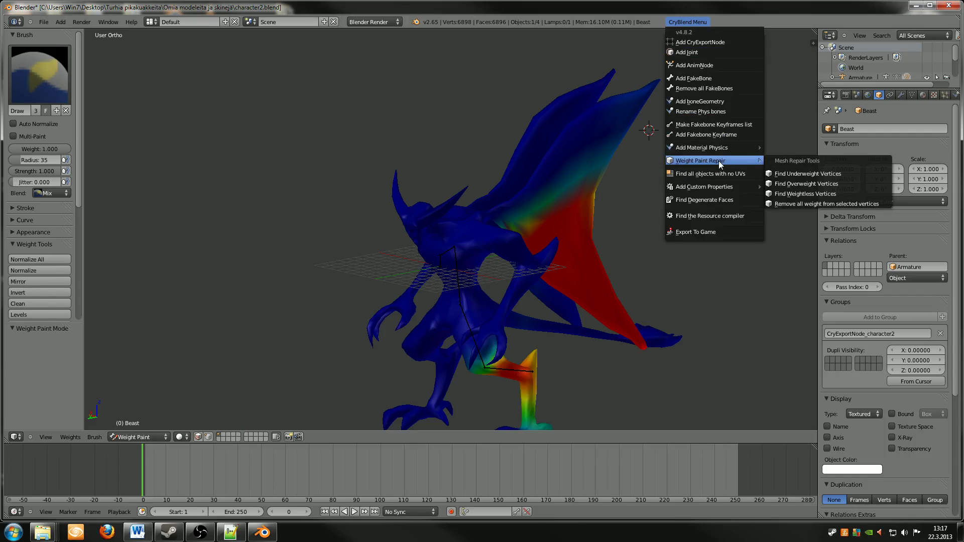
{"action": "left_click", "coordinate": [826, 195]}
{"action": "middle_click_drag", "start_coordinate": [623, 237], "coordinate": [664, 255]}
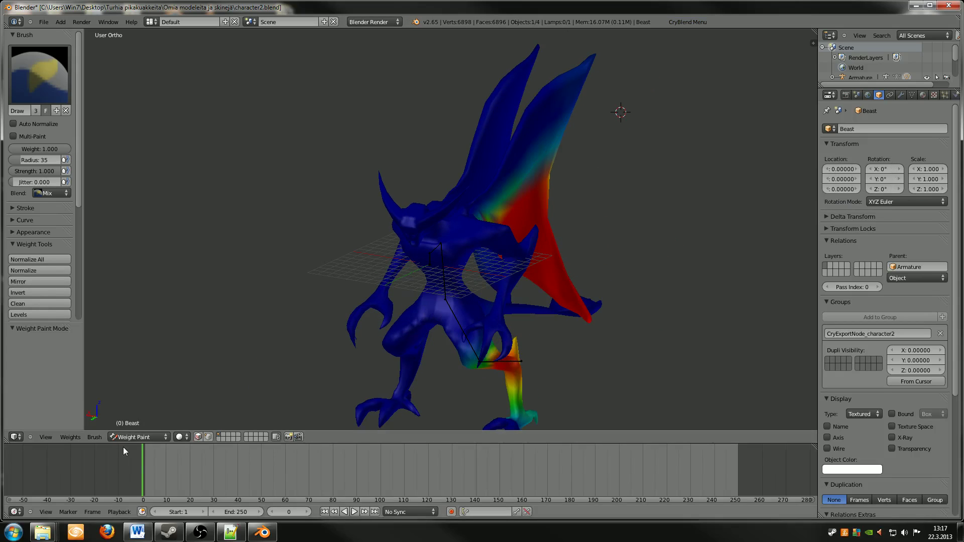
Step: Leave Weight Paint mode, select the armature and put it in Pose Mode
{"action": "left_click", "coordinate": [138, 437]}
{"action": "left_click", "coordinate": [128, 427]}
{"action": "right_click", "coordinate": [445, 279]}
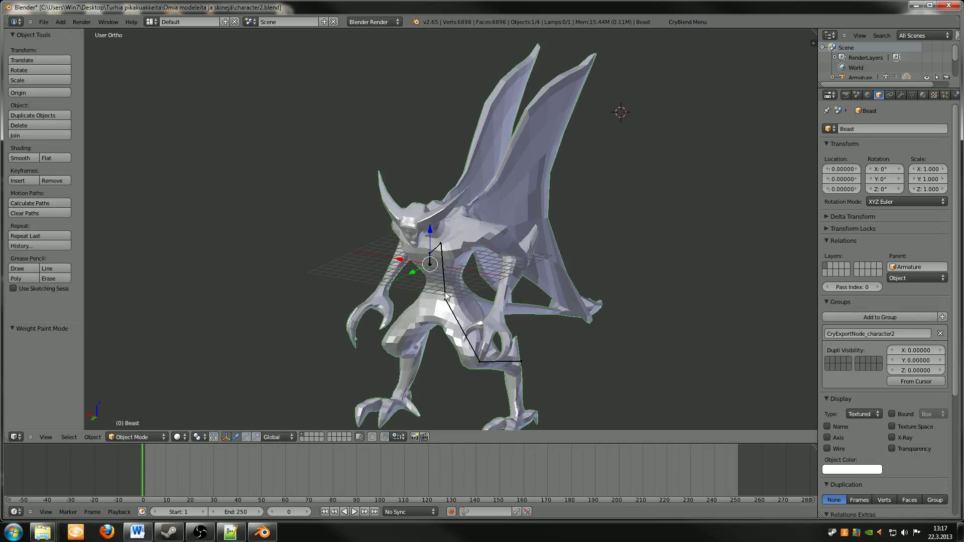
{"action": "left_click", "coordinate": [130, 438]}
{"action": "left_click", "coordinate": [137, 400]}
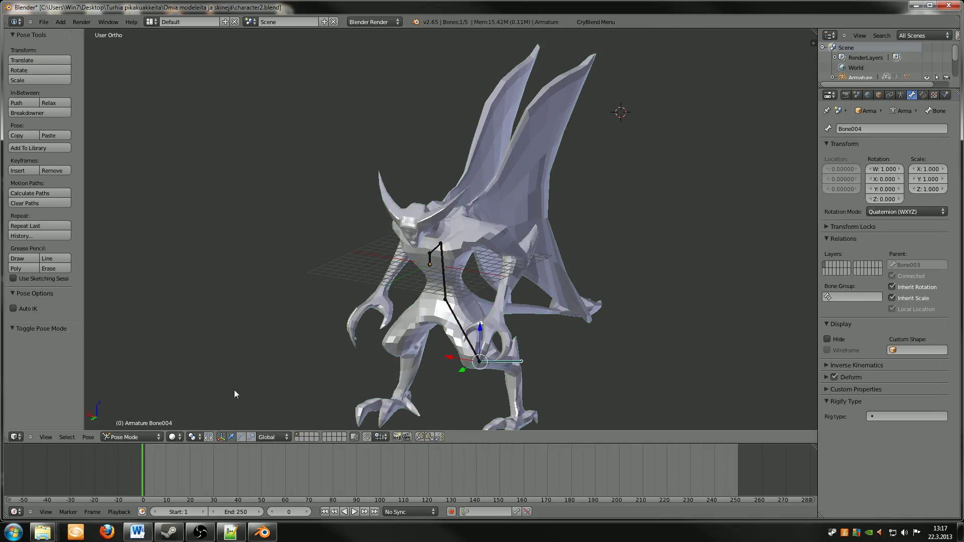
Step: Try moving all bones about -2.57 units along the X axis to test the deformation, and undo the move
{"action": "key", "text": "a"}
{"action": "key", "text": "a"}
{"action": "key", "text": "g"}
{"action": "key", "text": "x"}
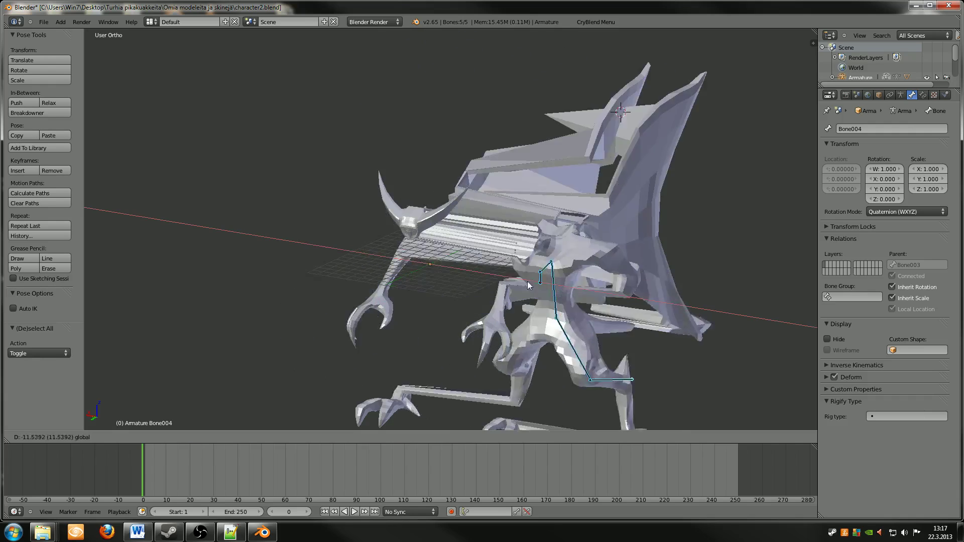
{"action": "left_click", "coordinate": [423, 276]}
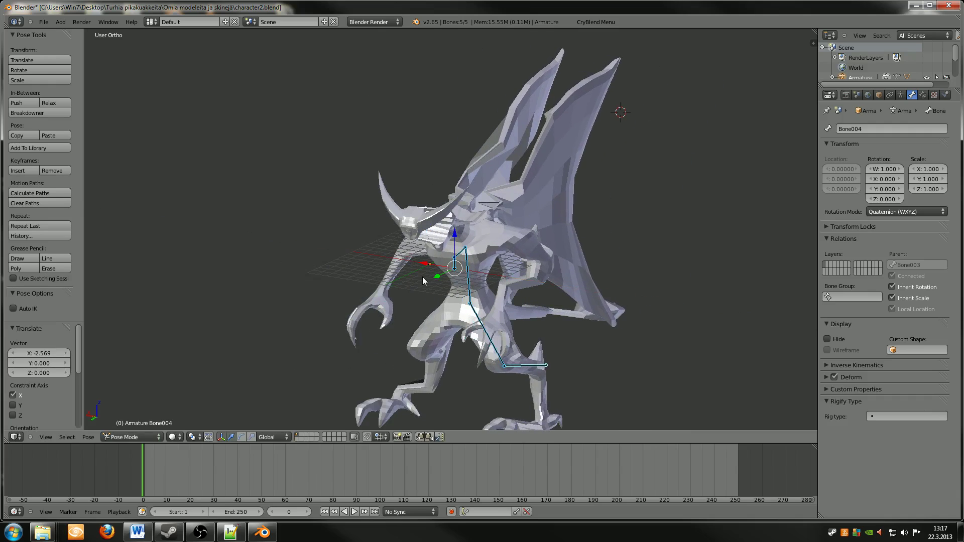
{"action": "key", "text": "ctrl+z"}
{"action": "scroll", "coordinate": [525, 299], "scroll_direction": "down", "scroll_amount": 2}
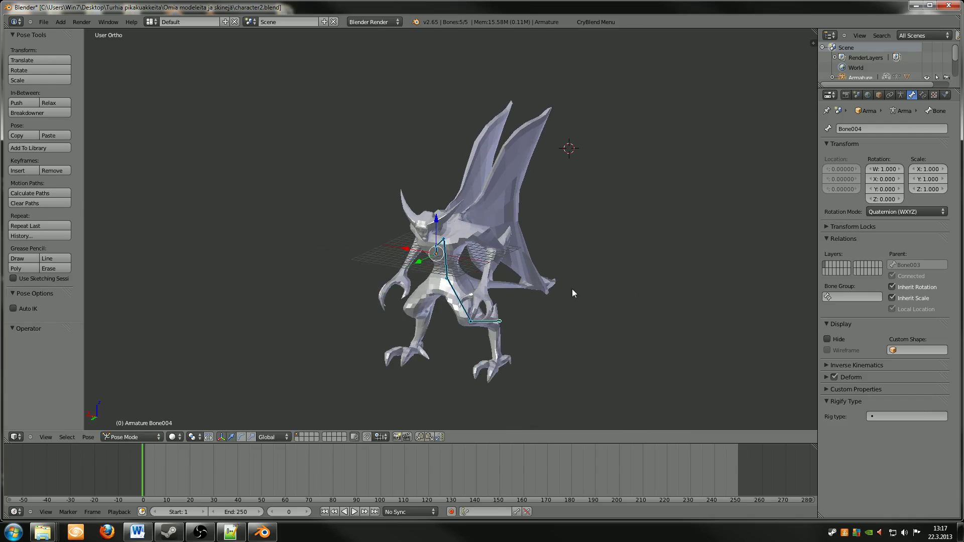
{"action": "middle_click_drag", "start_coordinate": [561, 295], "coordinate": [533, 272]}
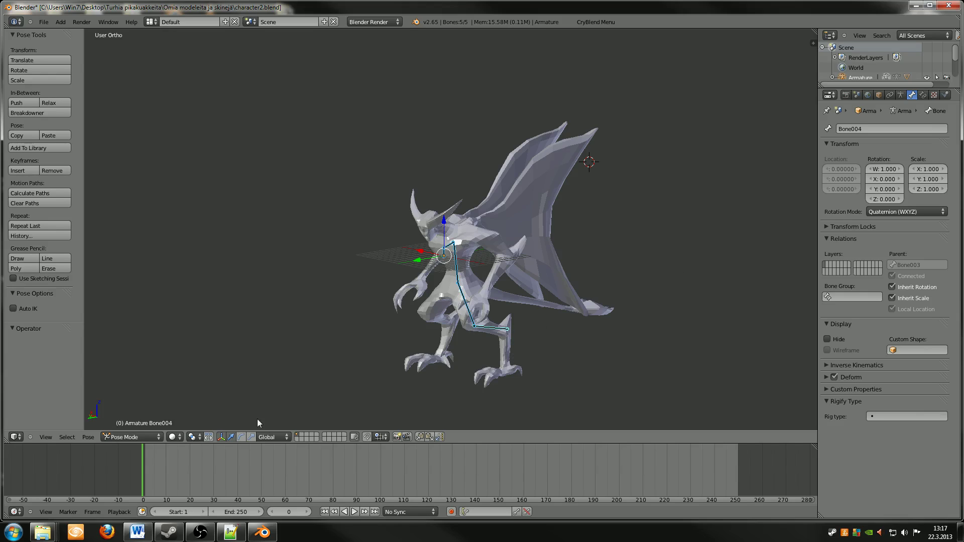
Step: Leave Pose Mode through Object Mode and put the Beast mesh back into Weight Paint mode
{"action": "left_click", "coordinate": [131, 436]}
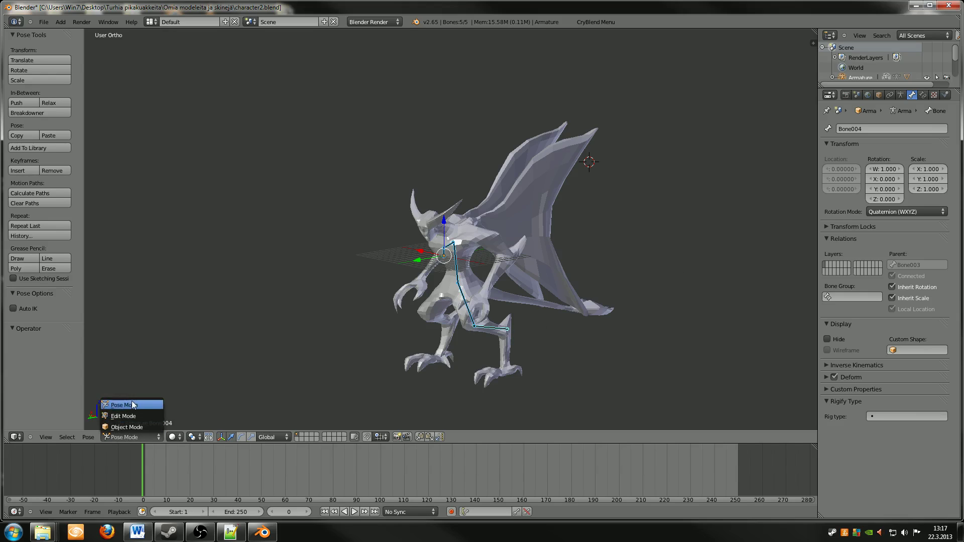
{"action": "left_click", "coordinate": [128, 427]}
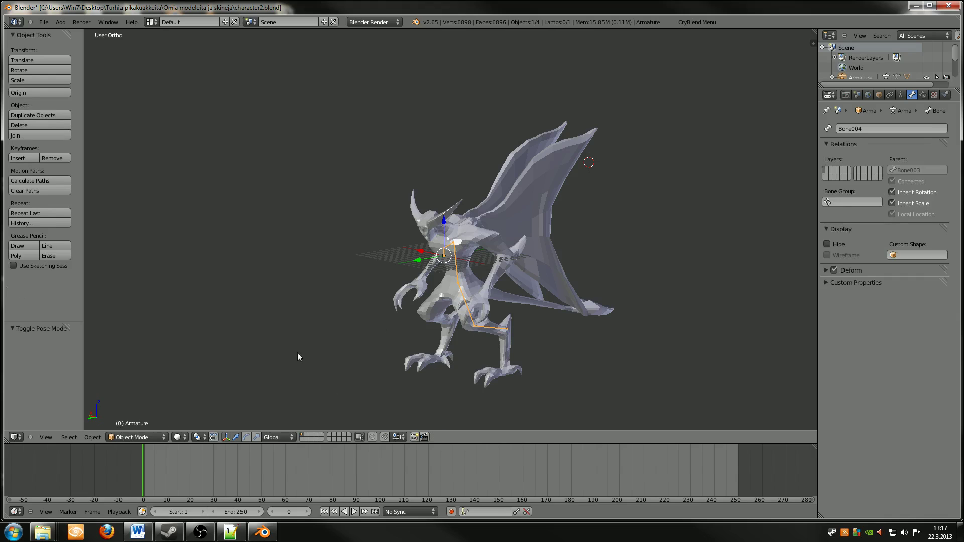
{"action": "right_click", "coordinate": [466, 258]}
{"action": "left_click", "coordinate": [132, 436]}
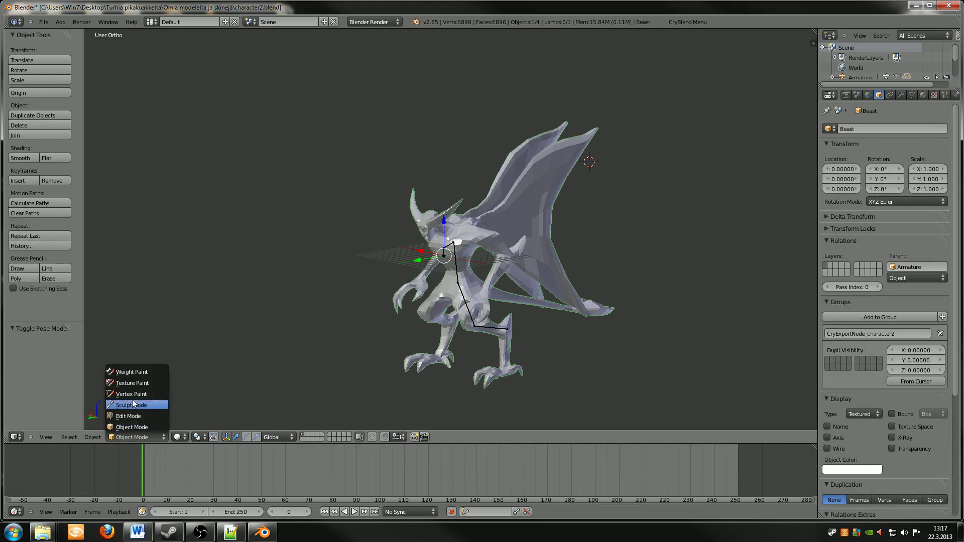
{"action": "left_click", "coordinate": [140, 372]}
Step: Examine the weights of the Beast mesh's Bone001, Bone002 and Bone003 vertex groups in turn
{"action": "left_click", "coordinate": [911, 95]}
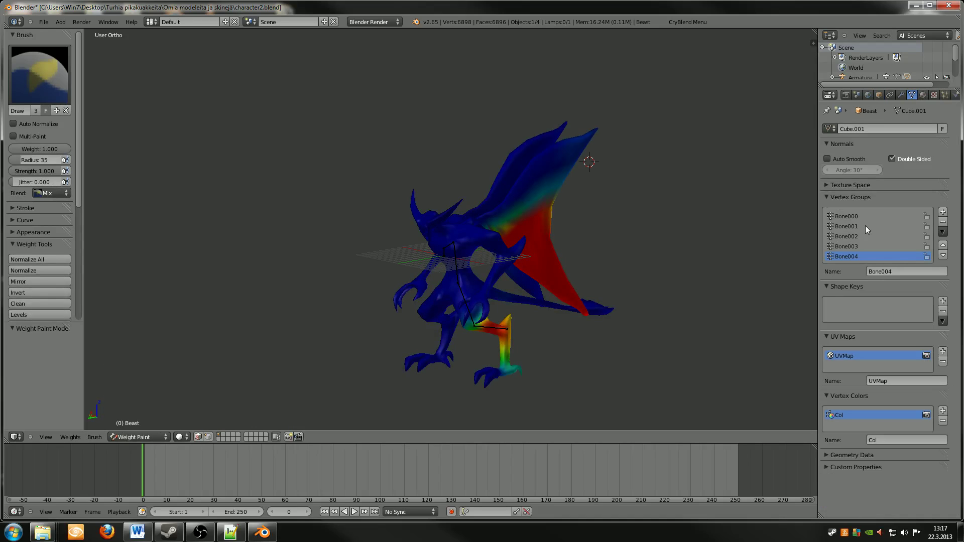
{"action": "left_click", "coordinate": [848, 226]}
{"action": "left_click", "coordinate": [848, 236]}
{"action": "left_click", "coordinate": [848, 246]}
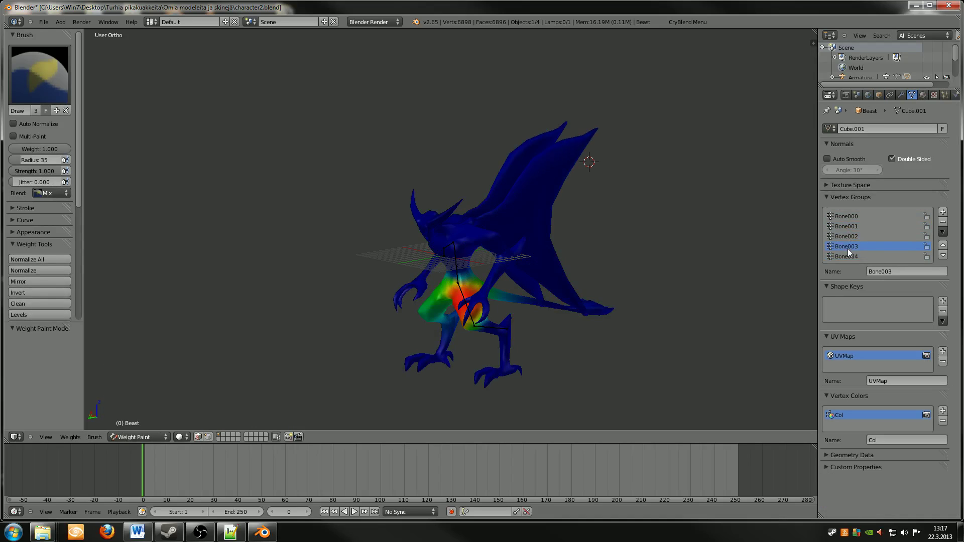
Step: Make the Bone004 vertex group active and paint the foot below that bone with weight 1.000
{"action": "left_click", "coordinate": [848, 256]}
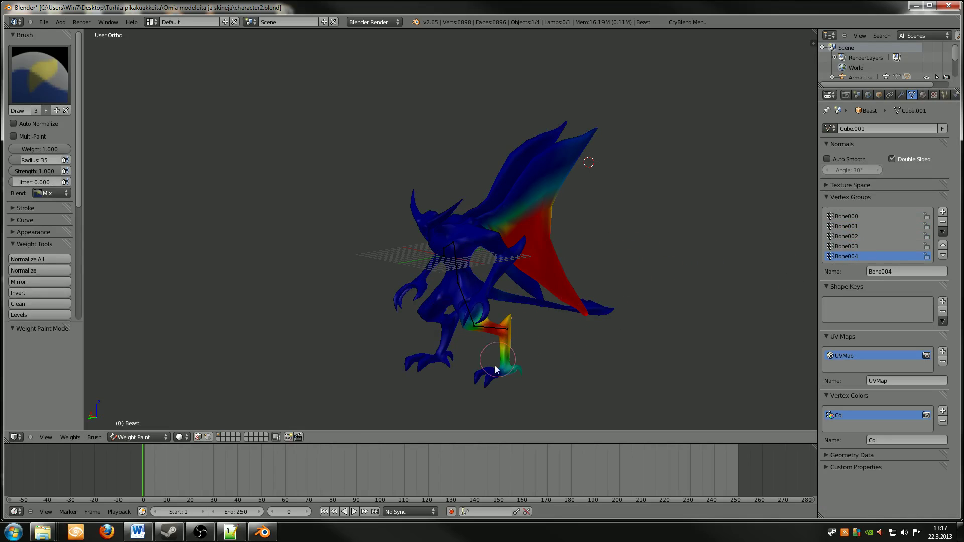
{"action": "middle_click_drag", "start_coordinate": [506, 375], "coordinate": [511, 232]}
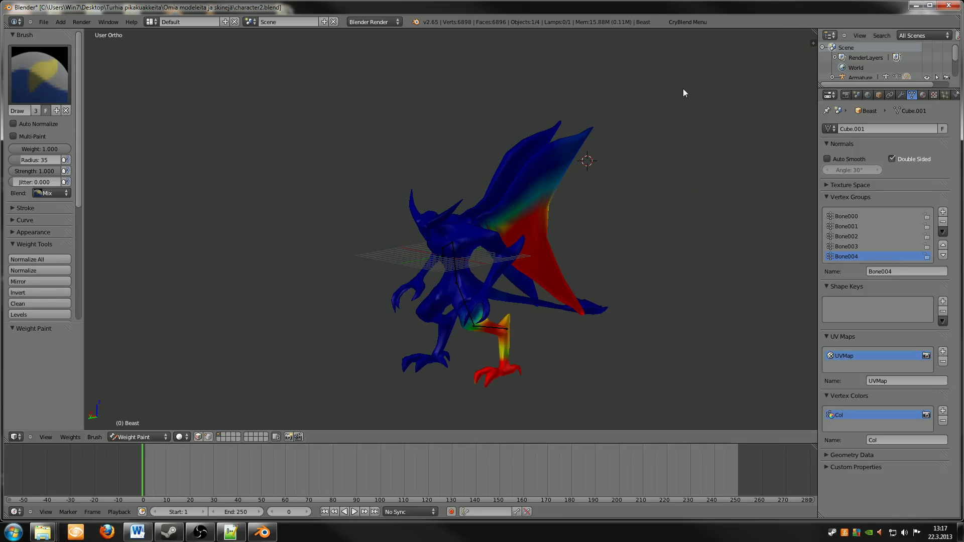
Step: Close the current Blender session, relaunch Blender and open the recent file character2a.blend
{"action": "left_click", "coordinate": [948, 6]}
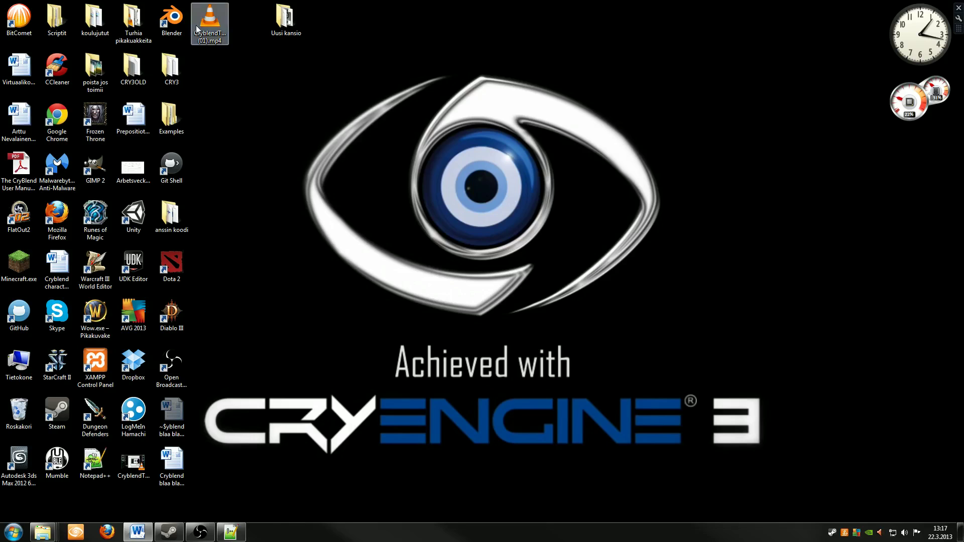
{"action": "double_click", "coordinate": [173, 25]}
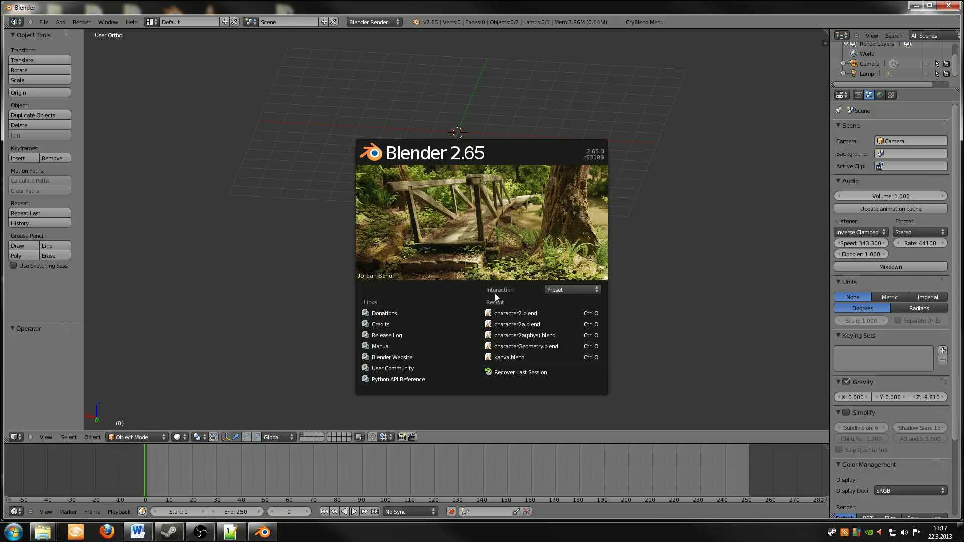
{"action": "left_click", "coordinate": [534, 321]}
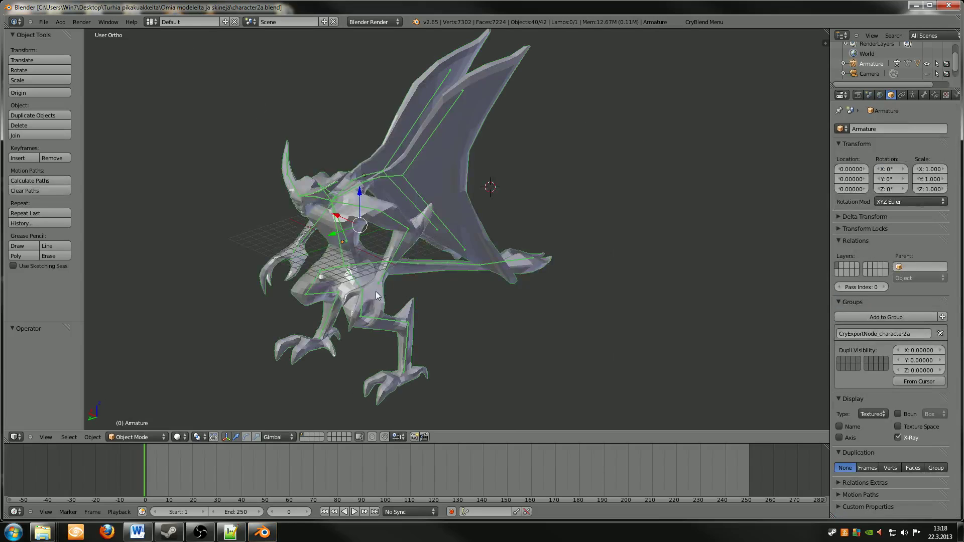
Step: Add FakeBones to the bones of the Armature with the CryBlend tools
{"action": "middle_click_drag", "start_coordinate": [376, 291], "coordinate": [405, 289]}
{"action": "mouse_move", "coordinate": [403, 325]}
{"action": "middle_mouse_down"}
{"action": "mouse_move", "coordinate": [523, 297]}
{"action": "mouse_move", "coordinate": [375, 310]}
{"action": "mouse_move", "coordinate": [411, 334]}
{"action": "middle_mouse_up"}
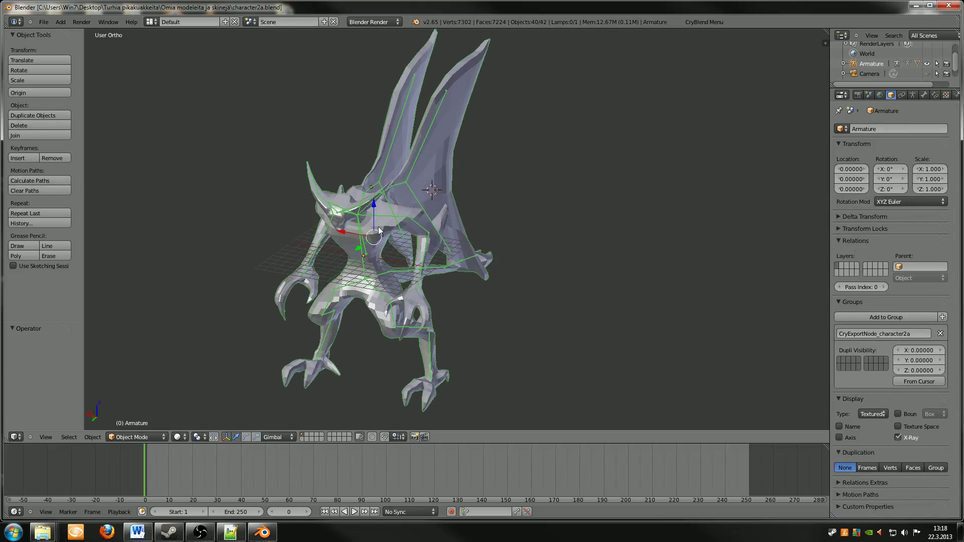
{"action": "left_click", "coordinate": [704, 22]}
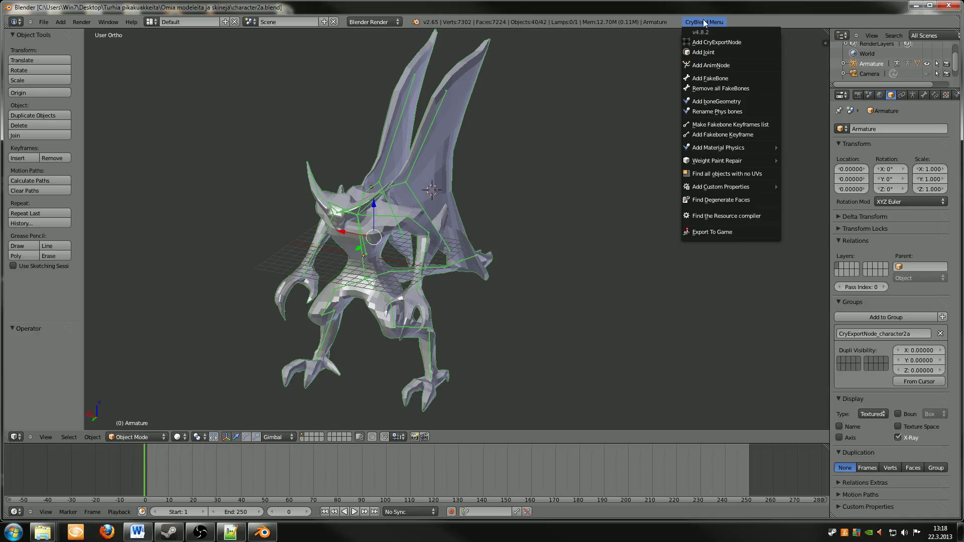
{"action": "left_click", "coordinate": [727, 78]}
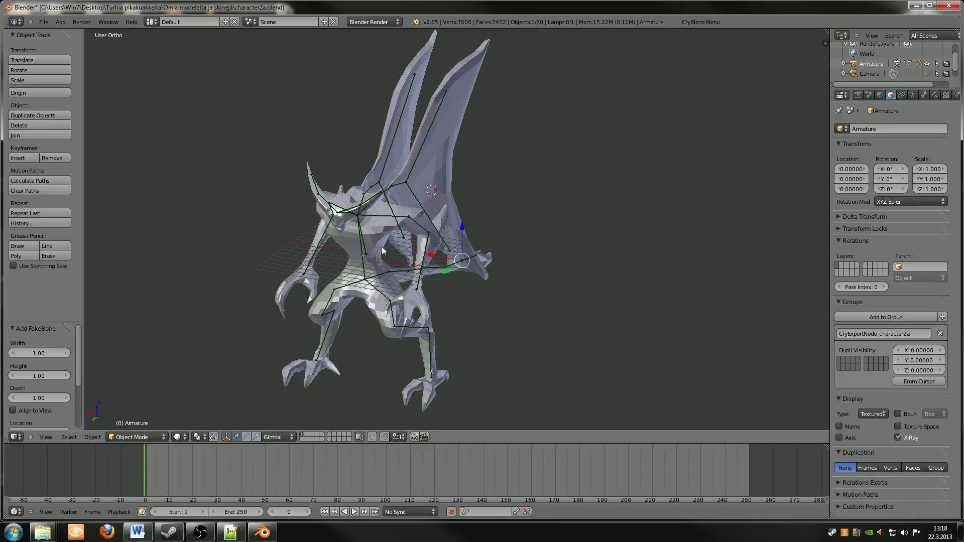
{"action": "middle_click_drag", "start_coordinate": [332, 293], "coordinate": [410, 231]}
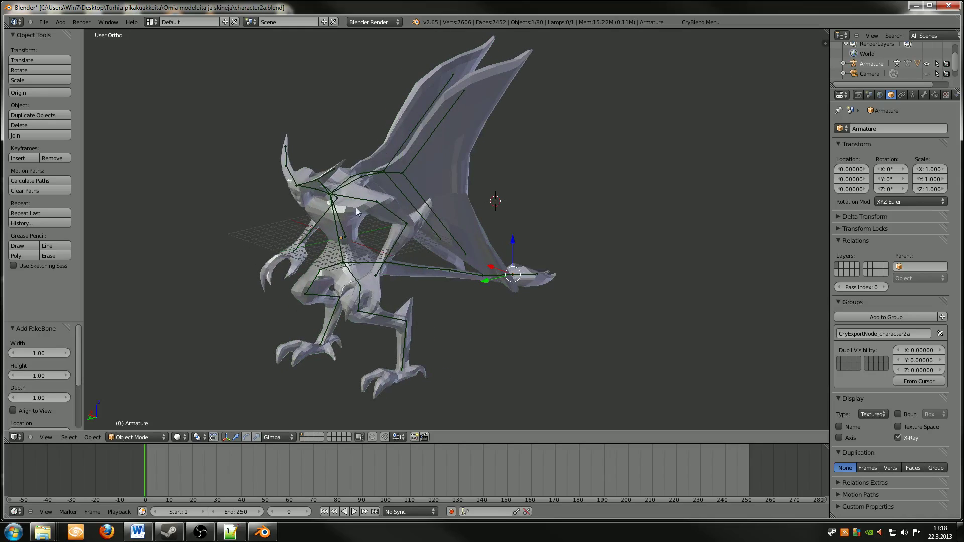
{"action": "middle_click_drag", "start_coordinate": [376, 279], "coordinate": [392, 272]}
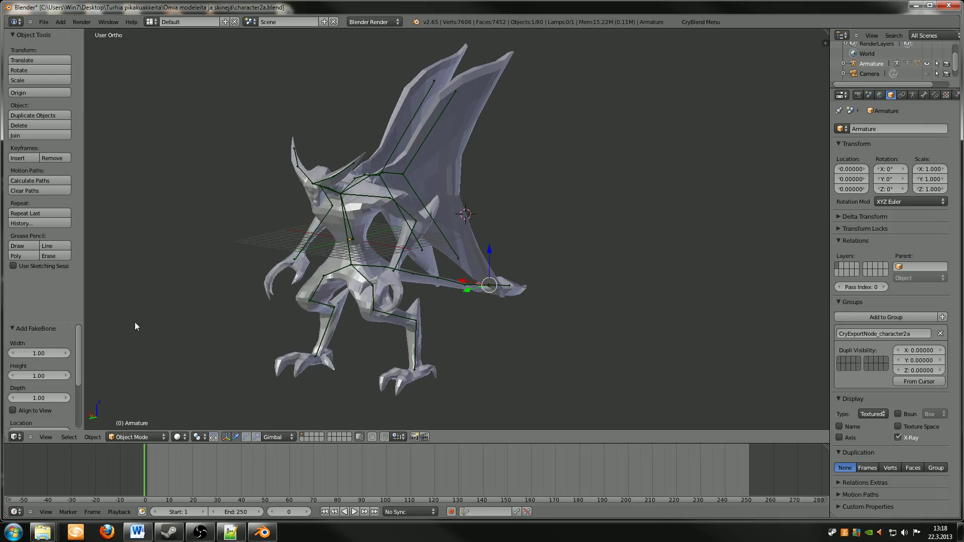
Step: Select the Armature and look up the Apply transform options, including Scale
{"action": "right_click", "coordinate": [342, 229]}
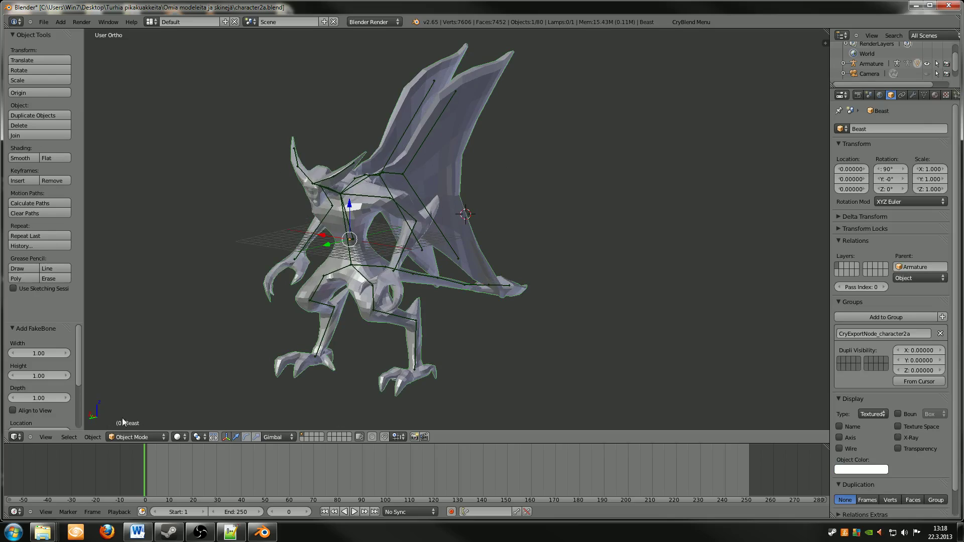
{"action": "right_click", "coordinate": [345, 231]}
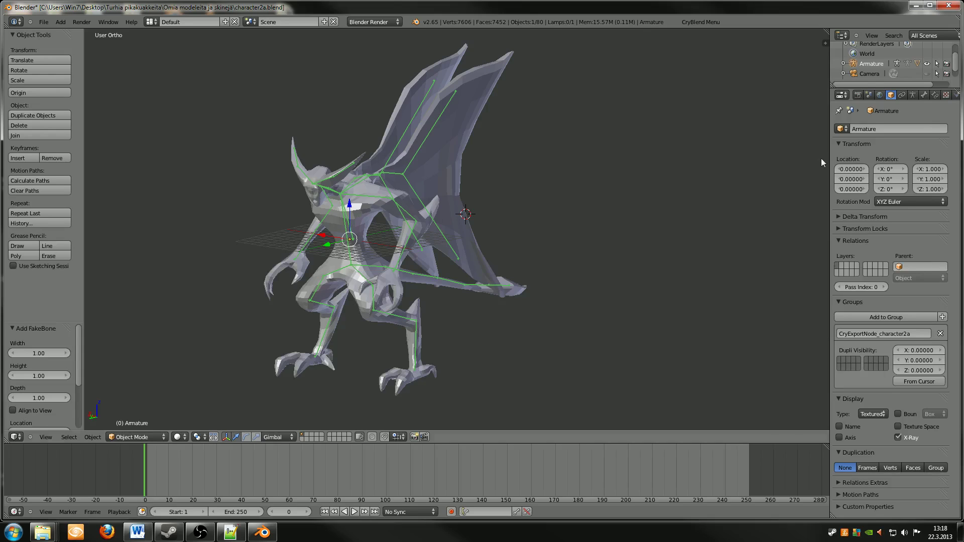
{"action": "left_click", "coordinate": [96, 437]}
{"action": "mouse_move", "coordinate": [119, 364]}
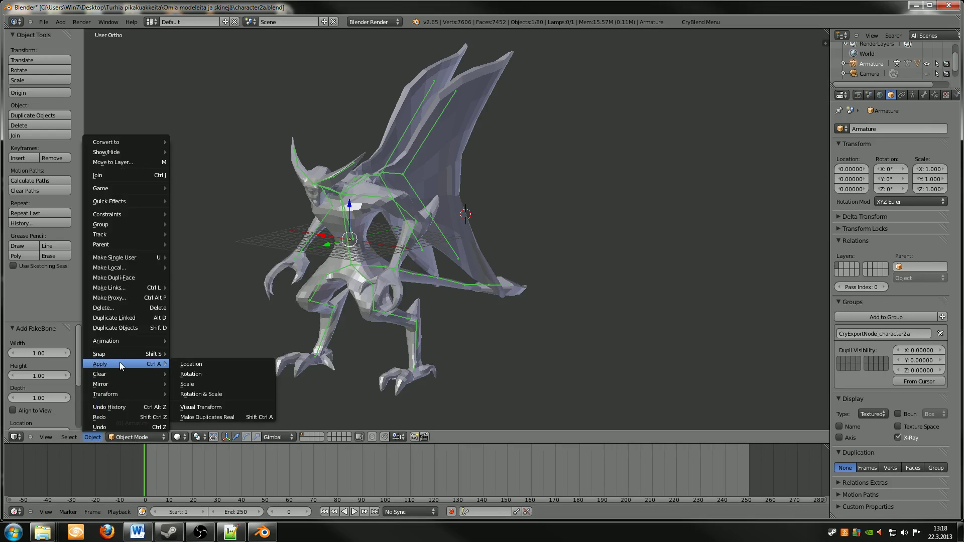
{"action": "left_click", "coordinate": [208, 385]}
{"action": "middle_click_drag", "start_coordinate": [486, 365], "coordinate": [486, 366]}
{"action": "scroll", "coordinate": [487, 366], "scroll_direction": "up", "scroll_amount": 3}
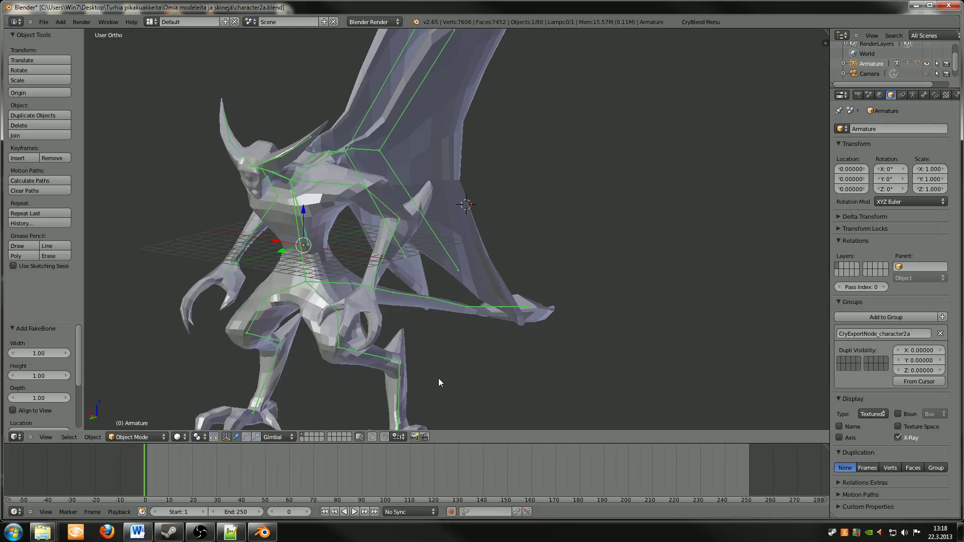
Step: Select all objects in the scene and start the CryBlend Export To Game
{"action": "scroll", "coordinate": [438, 378], "scroll_direction": "down", "scroll_amount": 5}
{"action": "key", "text": "a"}
{"action": "key", "text": "a"}
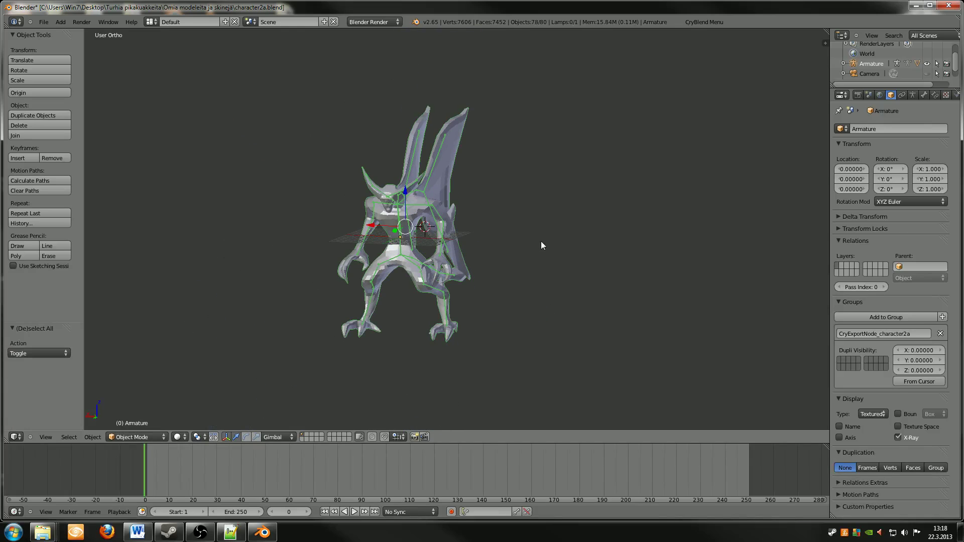
{"action": "left_click", "coordinate": [704, 22]}
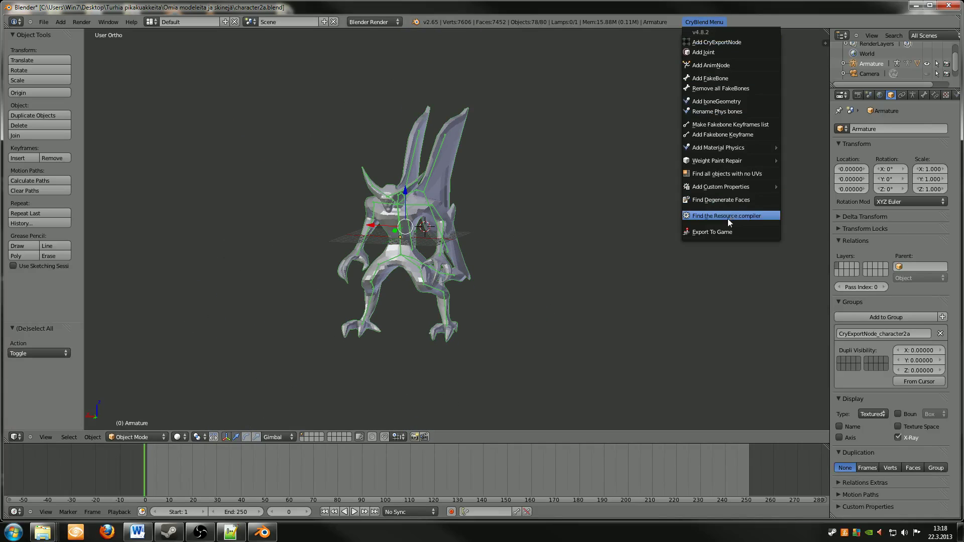
{"action": "left_click", "coordinate": [723, 232]}
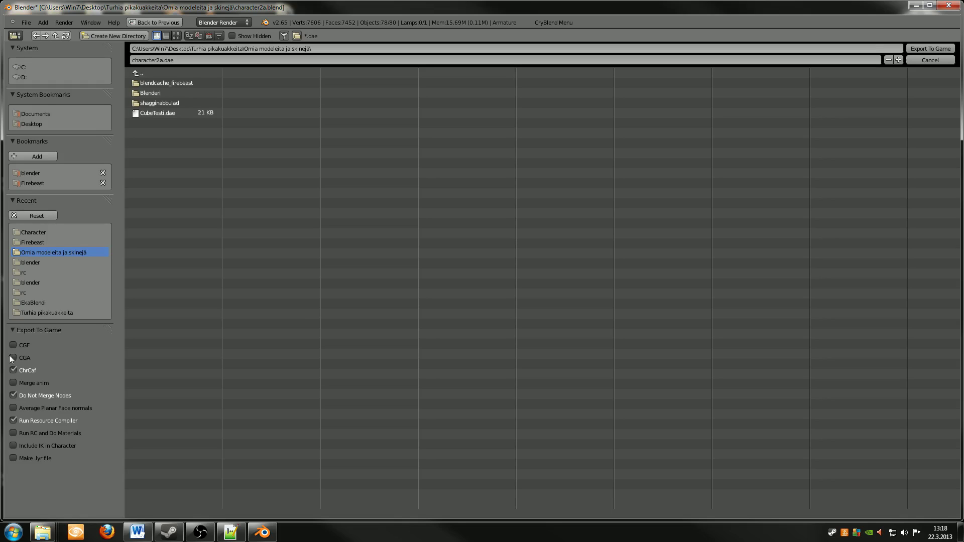
Step: Check the files in the Character folder and export character2a.dae to CRY3\Game\Objects\blender\Character
{"action": "mouse_move", "coordinate": [43, 531]}
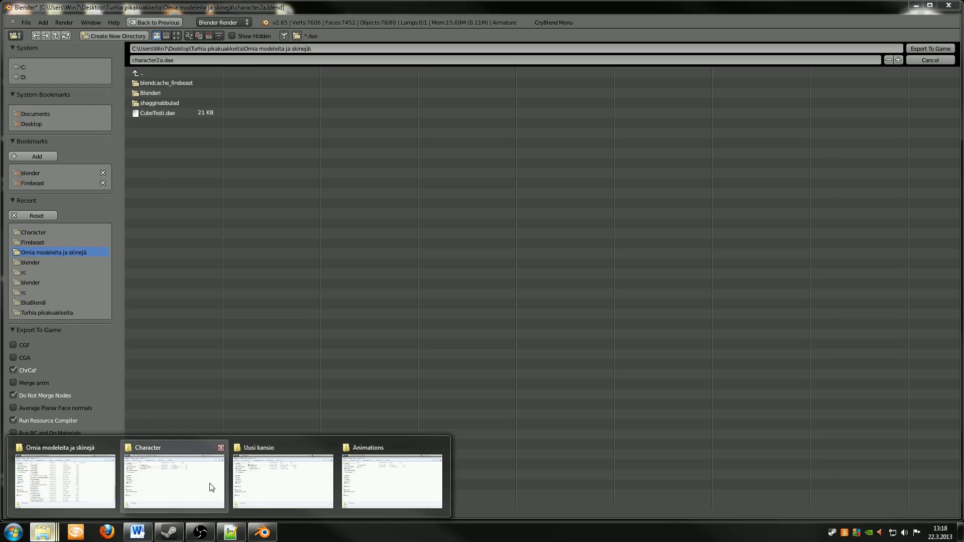
{"action": "left_click", "coordinate": [210, 489]}
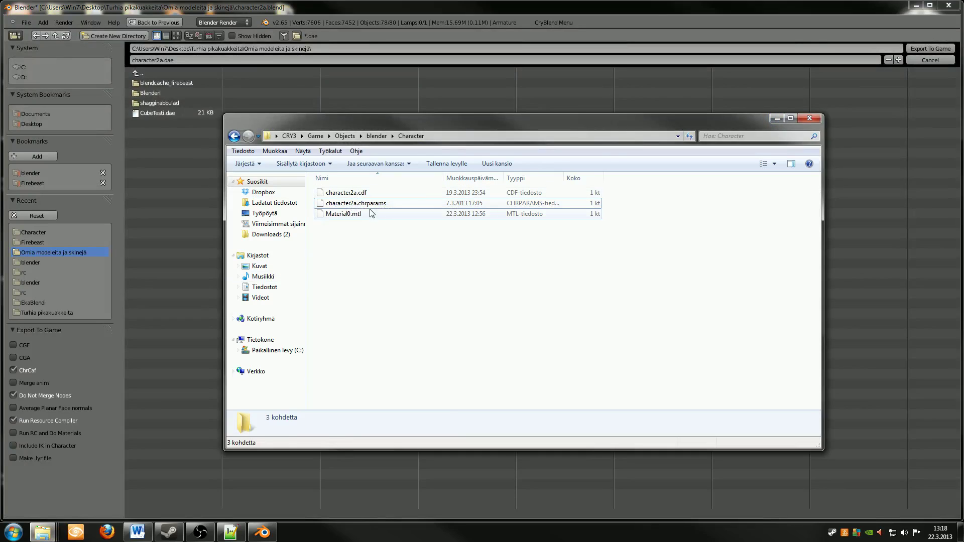
{"action": "left_click", "coordinate": [777, 119]}
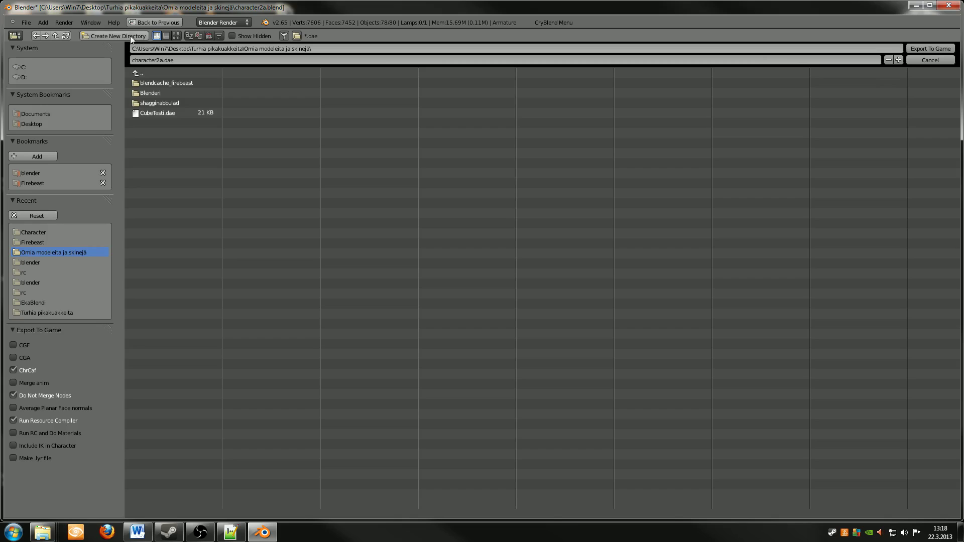
{"action": "left_click", "coordinate": [29, 174]}
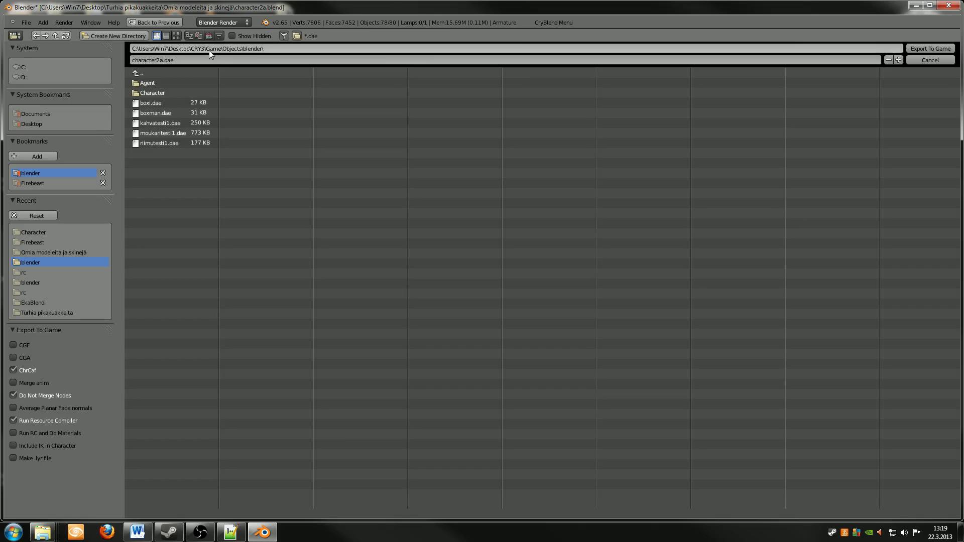
{"action": "left_click", "coordinate": [41, 232]}
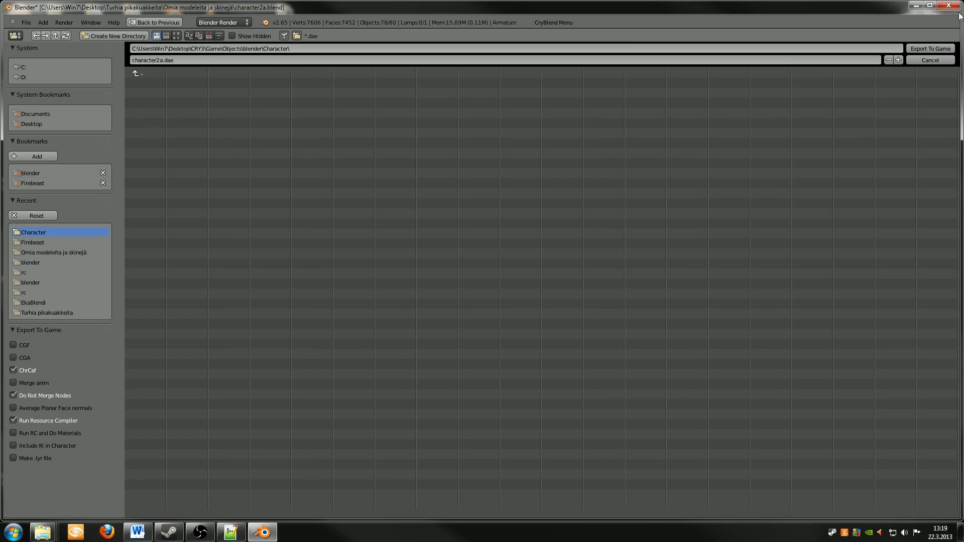
{"action": "left_click", "coordinate": [936, 50]}
Step: Show the system console to check the export log for errors and warnings, and hide it again
{"action": "left_click", "coordinate": [109, 23]}
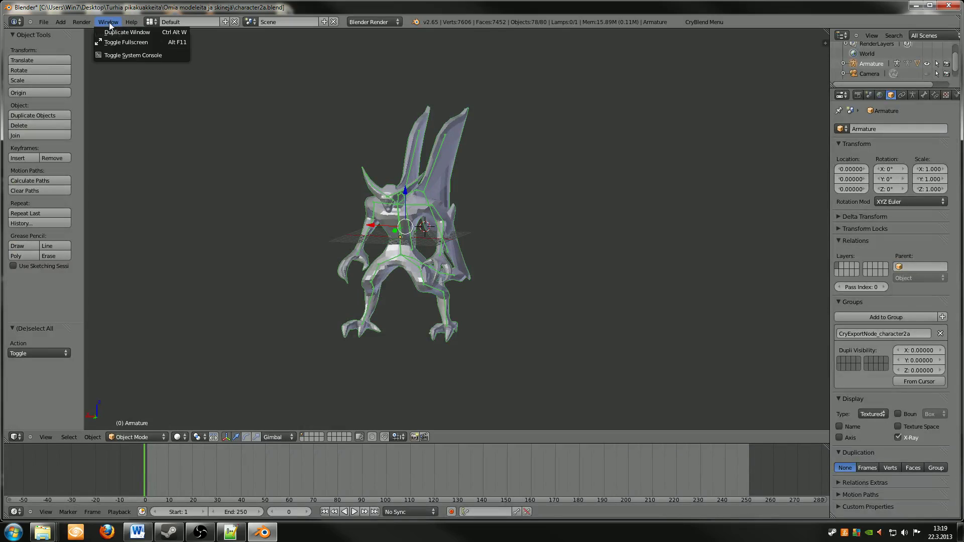
{"action": "left_click", "coordinate": [116, 54]}
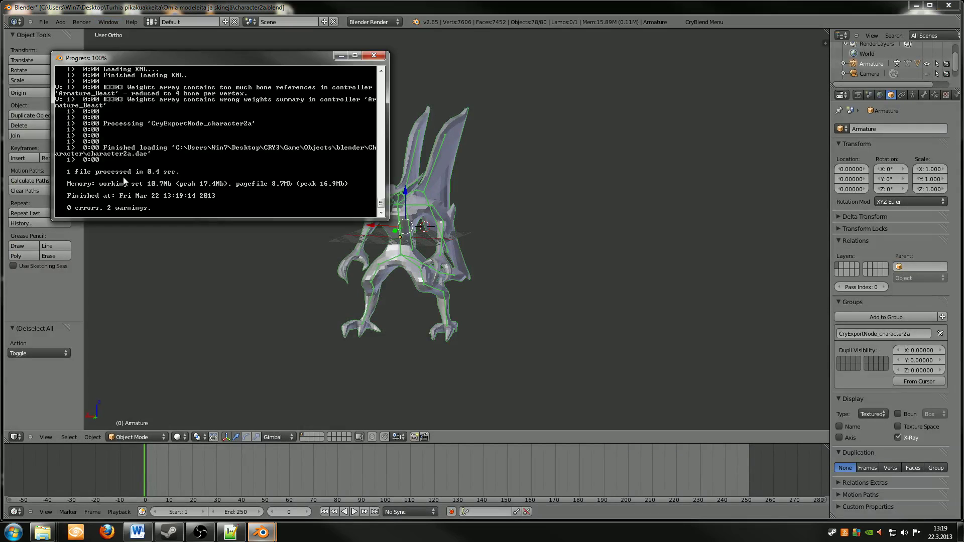
{"action": "left_click", "coordinate": [112, 22]}
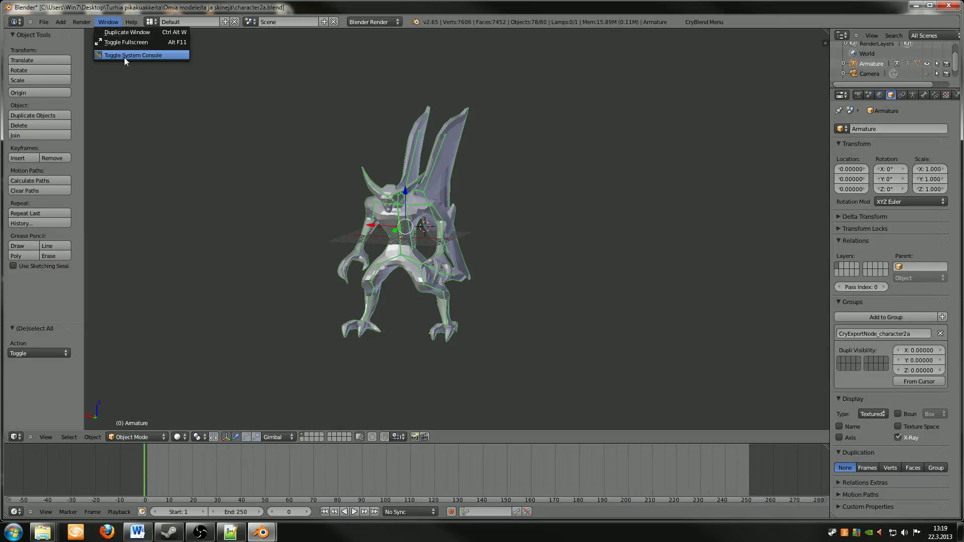
{"action": "left_click", "coordinate": [124, 56]}
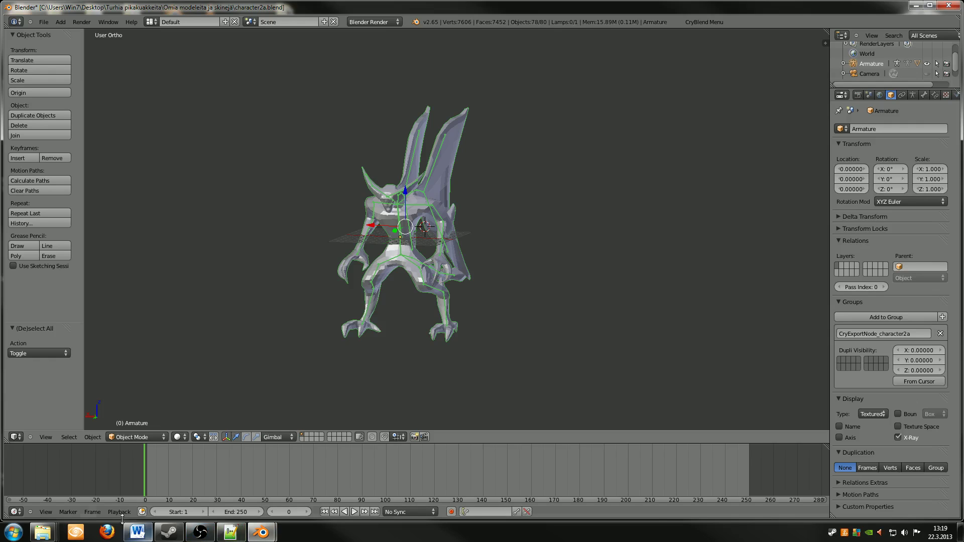
Step: Select character2a.chr, character2a.dae and character2a.dae.rcdone in the Character folder and minimise Blender
{"action": "middle_click_drag", "start_coordinate": [451, 308], "coordinate": [427, 339]}
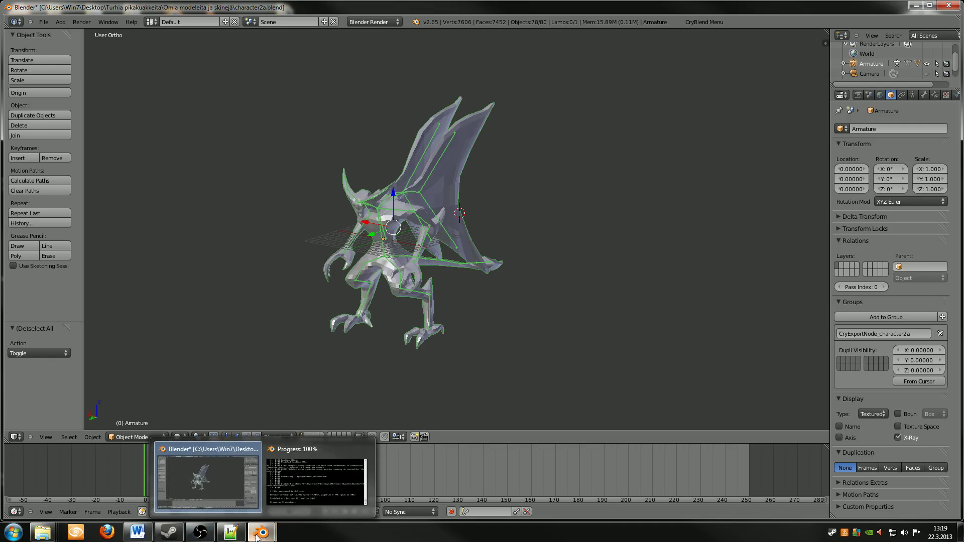
{"action": "mouse_move", "coordinate": [42, 532]}
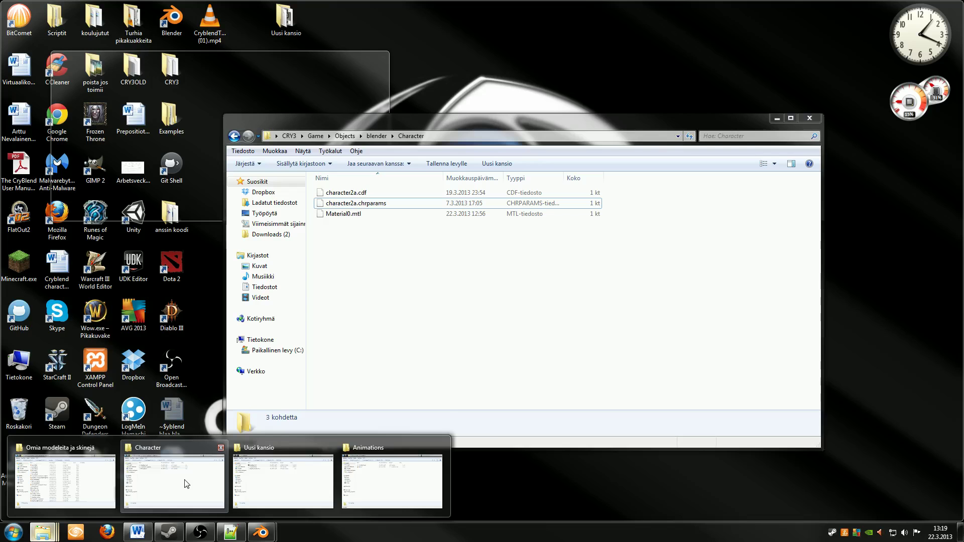
{"action": "left_click", "coordinate": [185, 484]}
{"action": "left_click", "coordinate": [352, 204]}
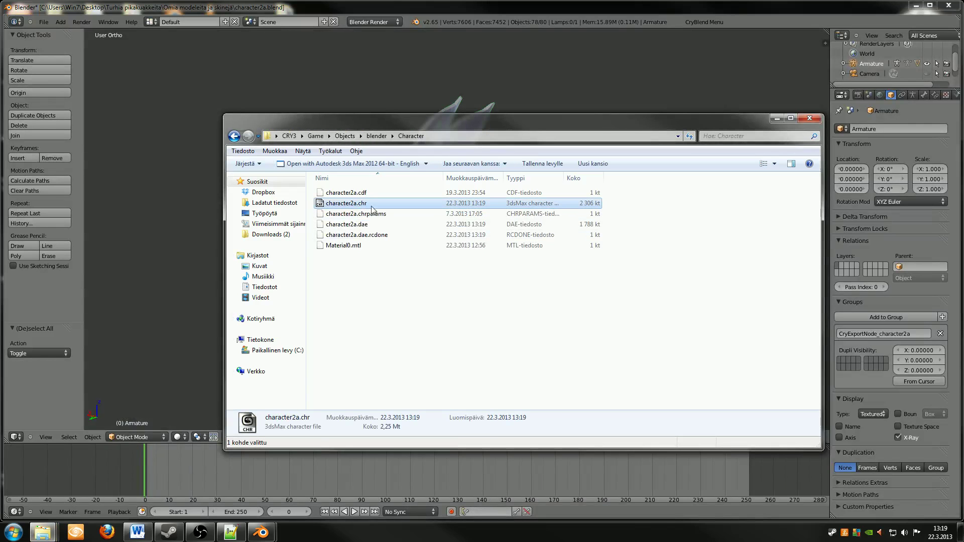
{"action": "left_click", "coordinate": [374, 224], "text": "ctrl"}
{"action": "left_click", "coordinate": [387, 234], "text": "ctrl"}
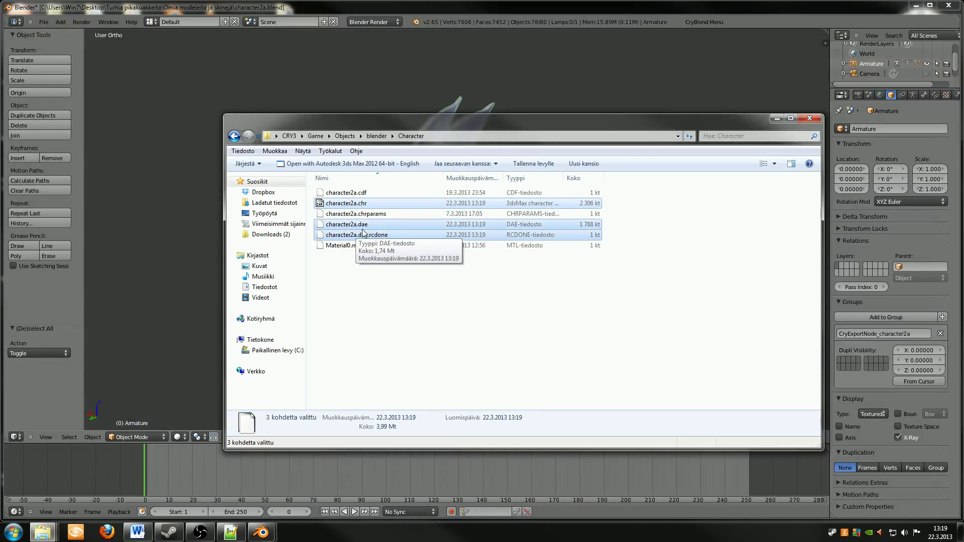
{"action": "left_click", "coordinate": [910, 7]}
{"action": "left_click", "coordinate": [916, 5]}
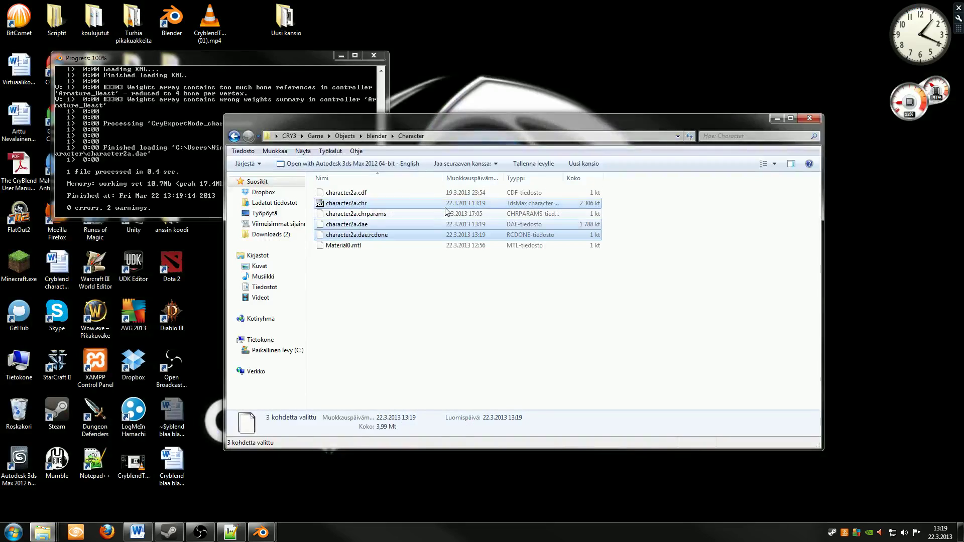
Step: Delete the three old character2a files in the Uusi kansio desktop folder and move the newly exported ones there
{"action": "double_click", "coordinate": [285, 18]}
{"action": "left_click_drag", "start_coordinate": [428, 250], "coordinate": [374, 176]}
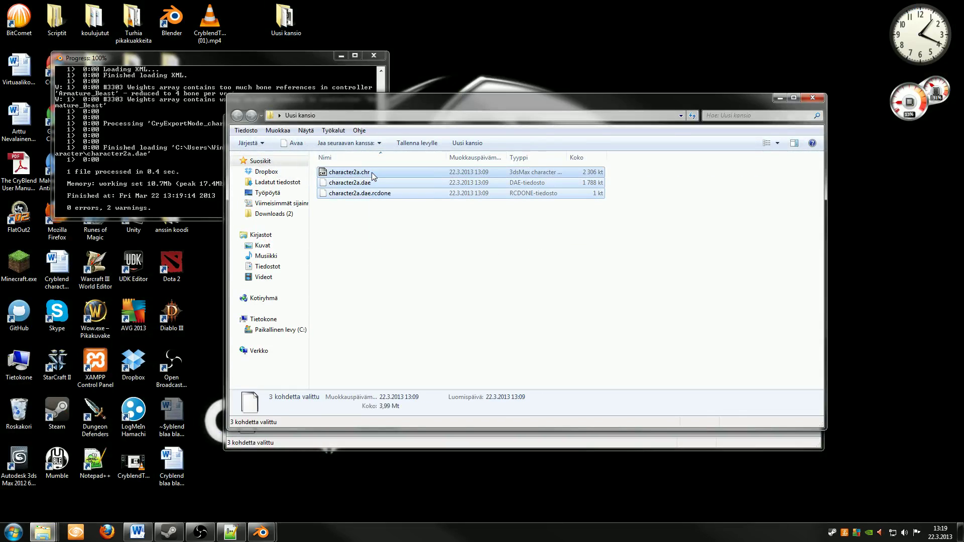
{"action": "key", "text": "Delete"}
{"action": "left_click", "coordinate": [503, 275]}
{"action": "key", "text": "ctrl+z"}
{"action": "left_click", "coordinate": [486, 269]}
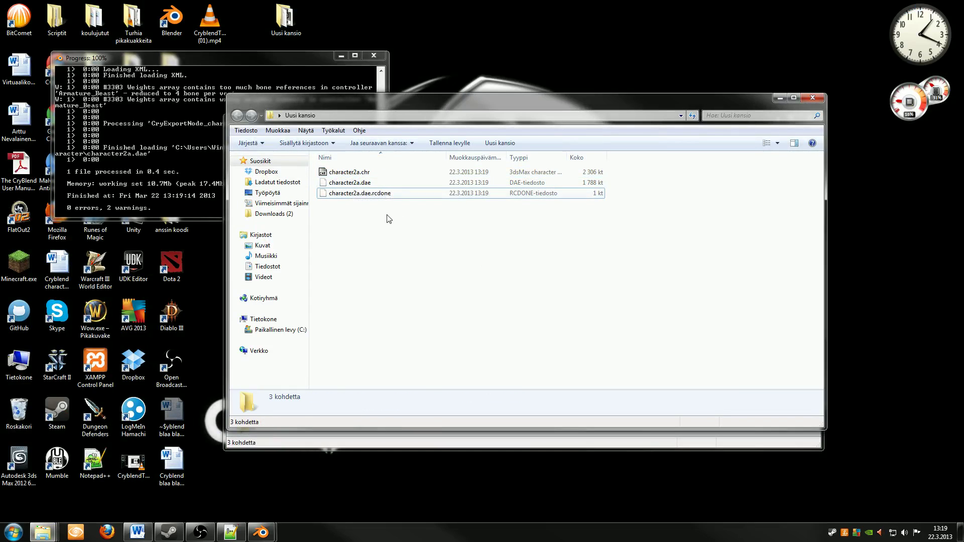
{"action": "left_click", "coordinate": [785, 100]}
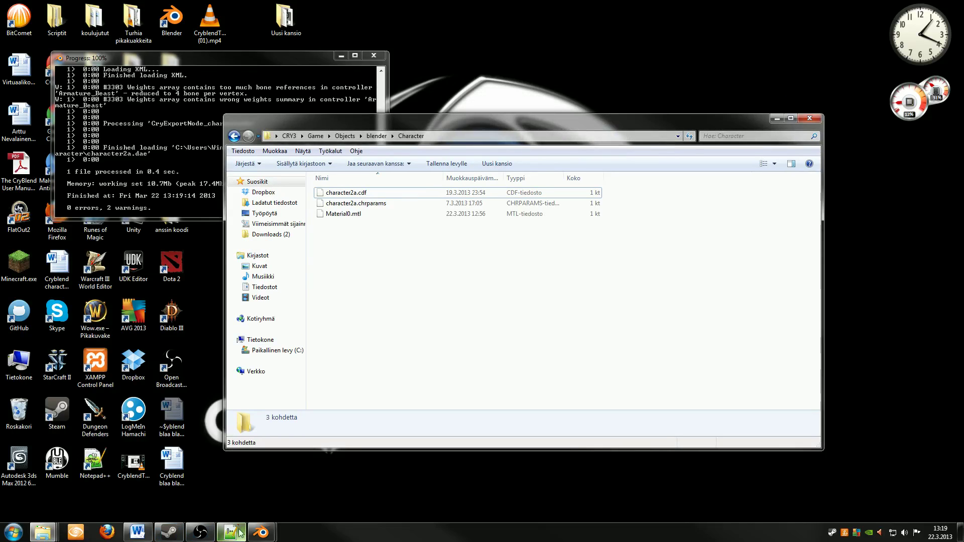
Step: Switch back to Blender, select the Armature alone and put it into Pose Mode
{"action": "mouse_move", "coordinate": [261, 532]}
{"action": "left_click", "coordinate": [233, 490]}
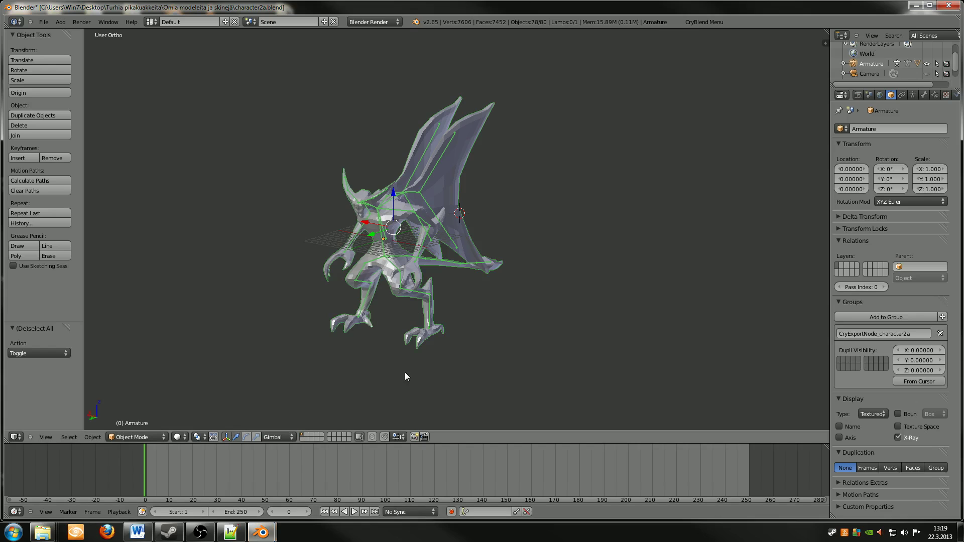
{"action": "scroll", "coordinate": [403, 373], "scroll_direction": "up", "scroll_amount": 4}
{"action": "scroll", "coordinate": [402, 372], "scroll_direction": "down", "scroll_amount": 1}
{"action": "right_click", "coordinate": [391, 342]}
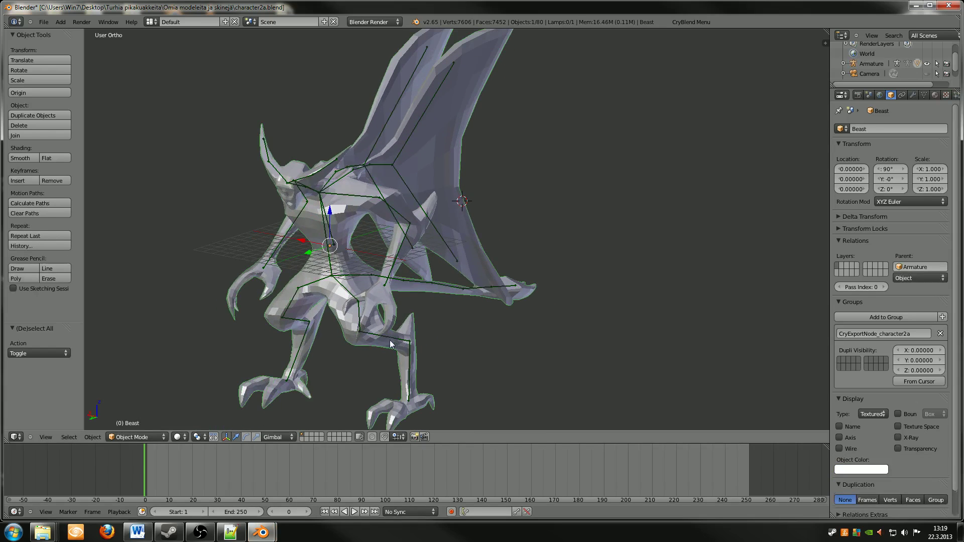
{"action": "right_click", "coordinate": [394, 337]}
{"action": "left_click", "coordinate": [133, 437]}
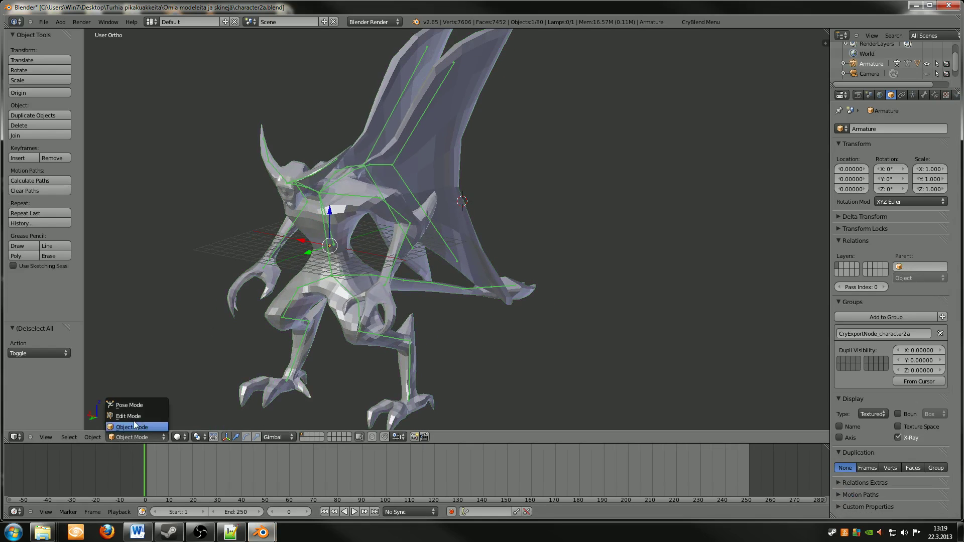
{"action": "left_click", "coordinate": [131, 405]}
Step: Set the end frame of the animation timeline to 60
{"action": "left_click", "coordinate": [241, 512]}
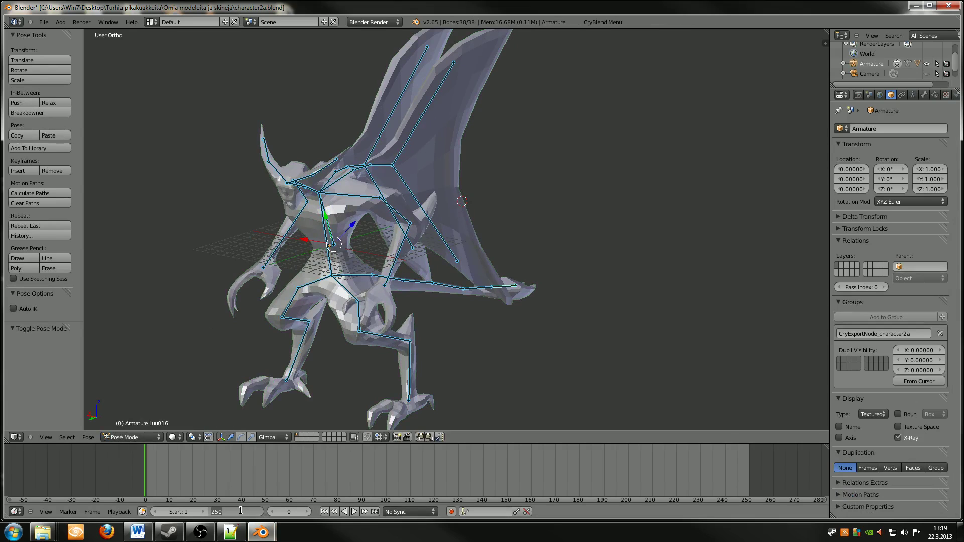
{"action": "type", "text": "60"}
{"action": "key", "text": "Return"}
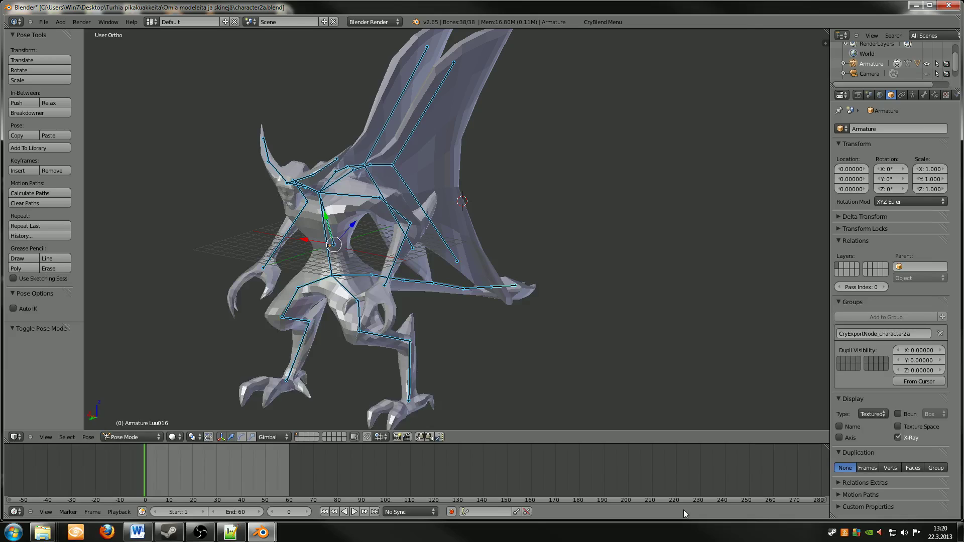
Step: Set the scene's render frame rate to 30 fps
{"action": "left_click", "coordinate": [862, 95]}
{"action": "left_click", "coordinate": [924, 258]}
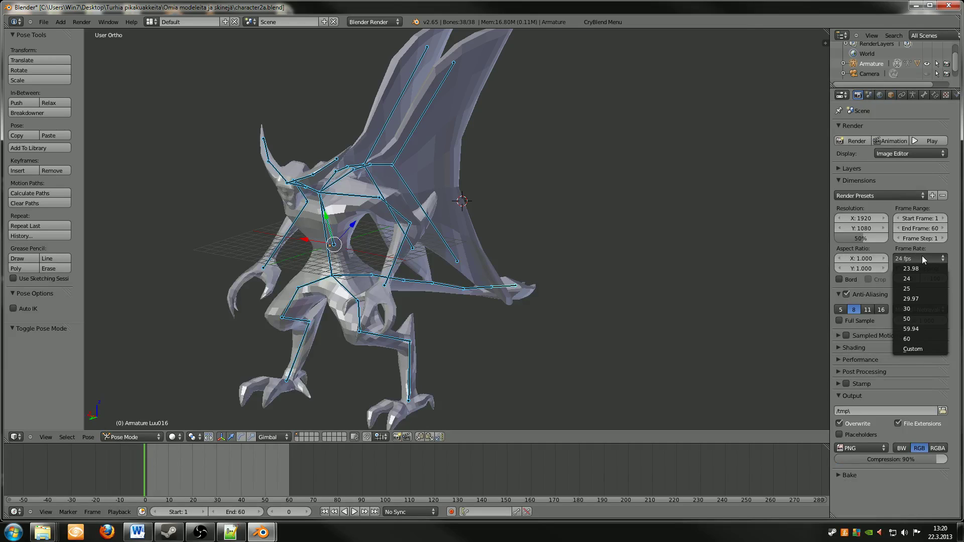
{"action": "left_click", "coordinate": [915, 258]}
{"action": "left_click", "coordinate": [918, 307]}
Step: Turn on automatic keyframing and key the left leg bone Luu021 at frame 0 by nudging it slightly along X
{"action": "middle_click_drag", "start_coordinate": [728, 312], "coordinate": [410, 345]}
{"action": "right_click", "coordinate": [351, 335]}
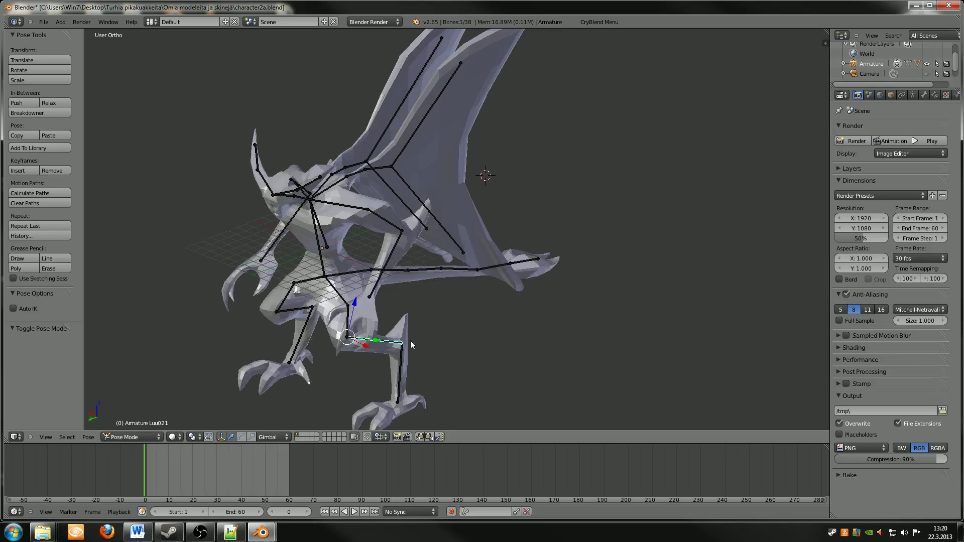
{"action": "left_click", "coordinate": [451, 511]}
{"action": "left_click_drag", "start_coordinate": [365, 346], "coordinate": [369, 350]}
{"action": "middle_click_drag", "start_coordinate": [445, 356], "coordinate": [430, 357]}
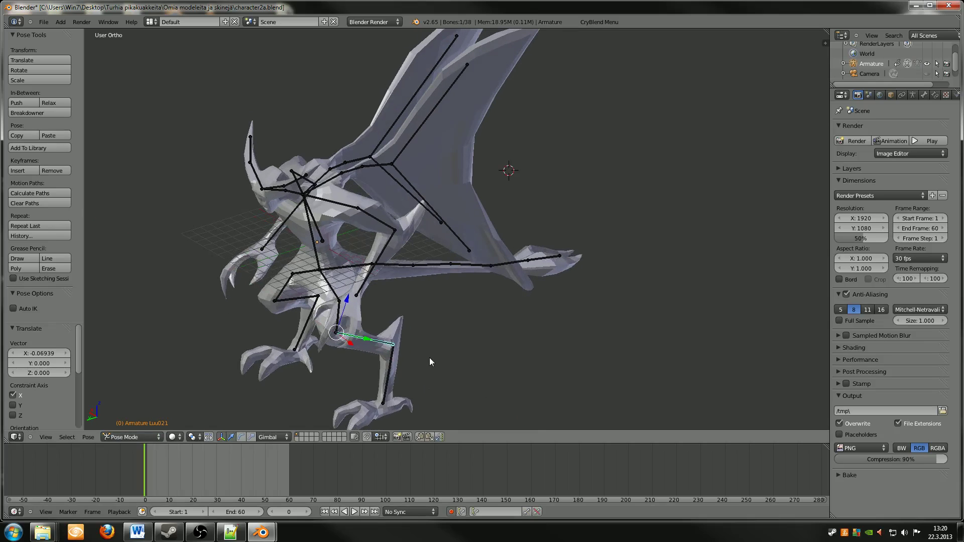
Step: At frame 30, rotate the left leg bone Luu021 upward about X so the foot is drawn back
{"action": "left_click", "coordinate": [217, 472]}
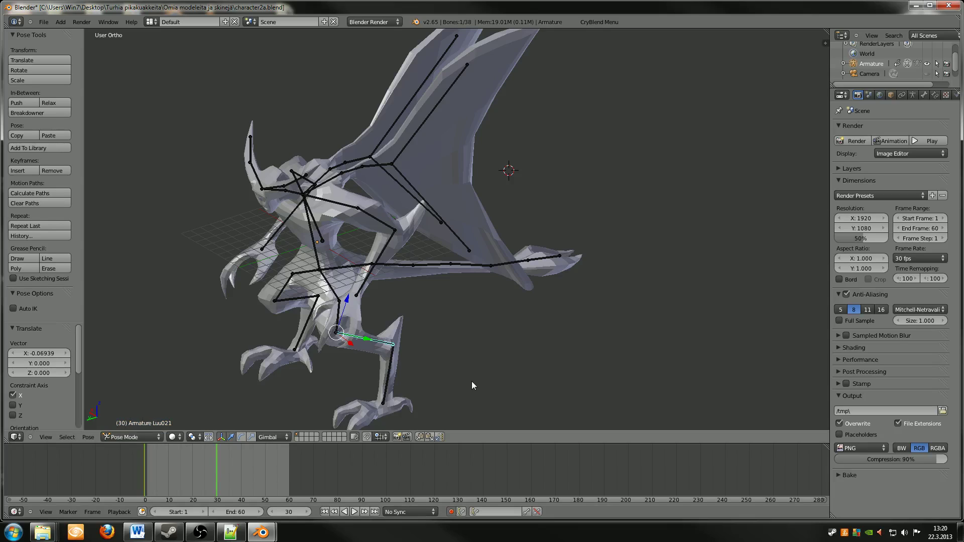
{"action": "key", "text": "r"}
{"action": "key", "text": "x"}
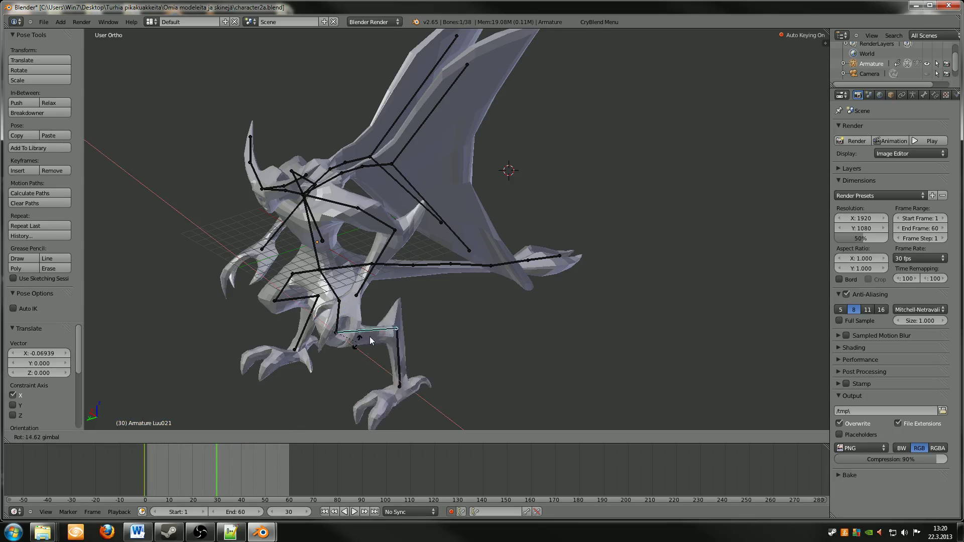
{"action": "left_click", "coordinate": [386, 327]}
Step: At frame 40, swing the left leg bone Luu021 down and forward about X into the kick pose
{"action": "left_click", "coordinate": [240, 480]}
{"action": "key", "text": "r"}
{"action": "key", "text": "x"}
{"action": "left_click", "coordinate": [322, 382]}
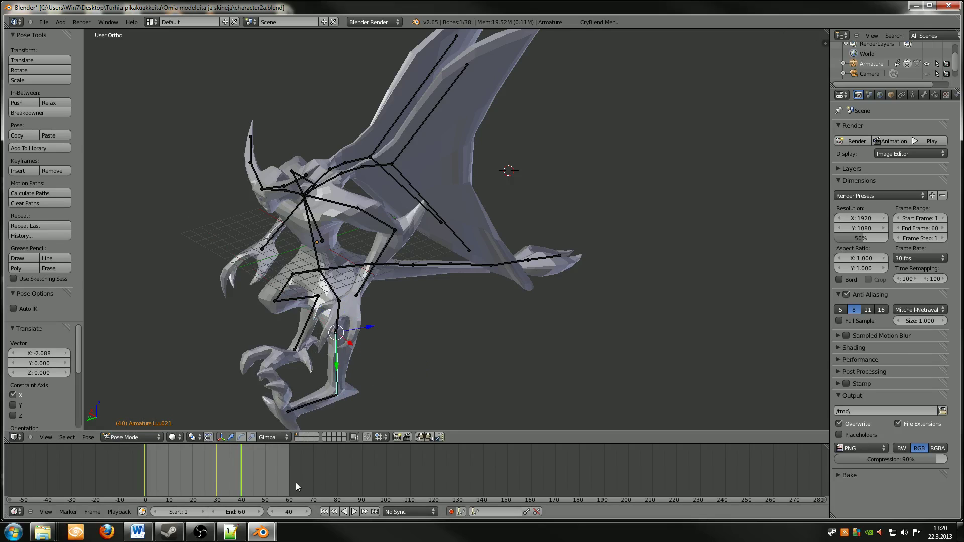
Step: At frame 60, rotate the left leg bone Luu021 back to roughly its starting pose
{"action": "left_click", "coordinate": [288, 477]}
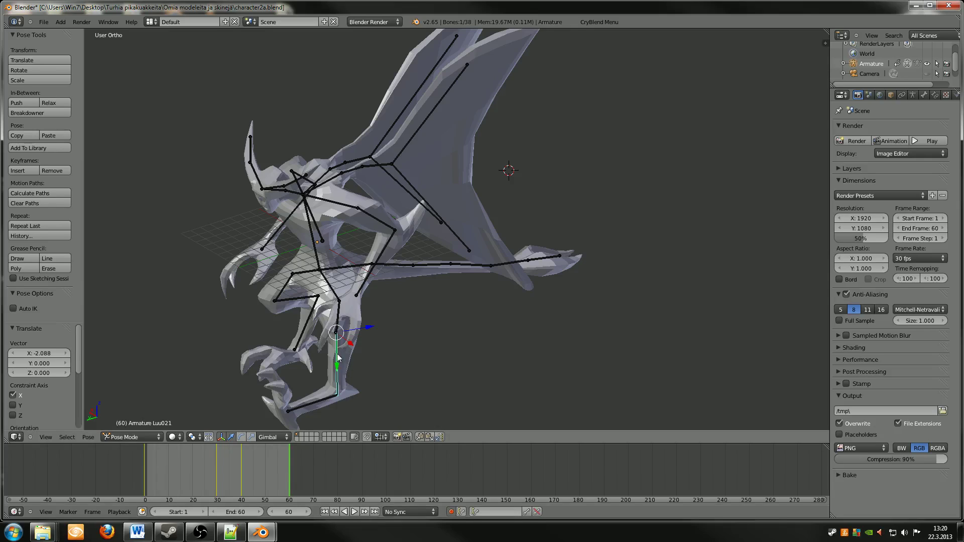
{"action": "key", "text": "r"}
{"action": "left_click", "coordinate": [373, 314]}
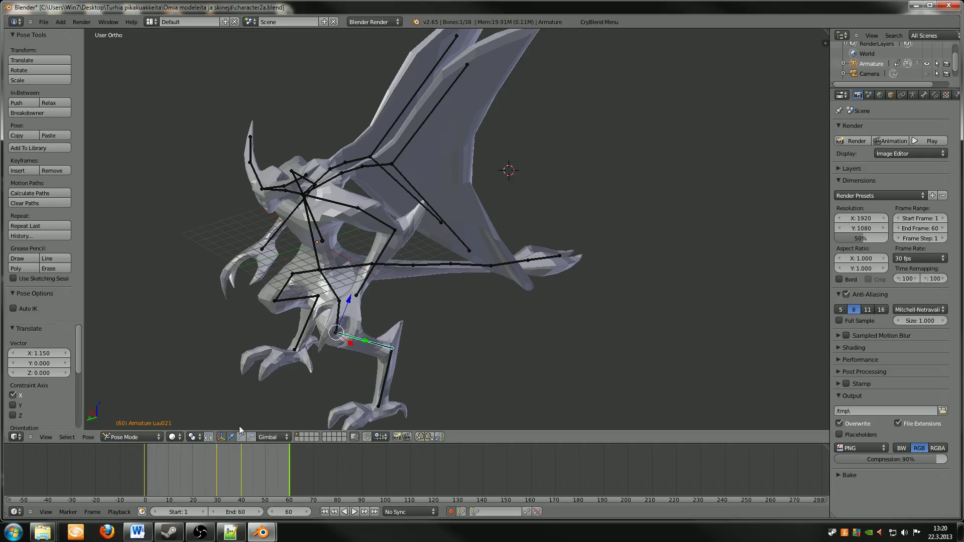
Step: Play the leg animation from the first frame to check the kick, stop it and rewind
{"action": "middle_click_drag", "start_coordinate": [411, 355], "coordinate": [405, 351]}
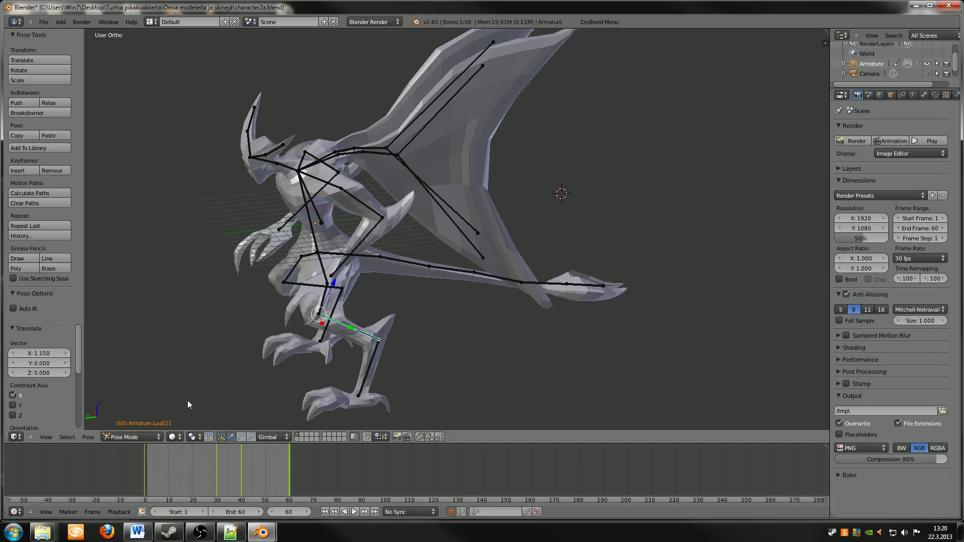
{"action": "middle_click_drag", "start_coordinate": [250, 345], "coordinate": [324, 343]}
{"action": "middle_click_drag", "start_coordinate": [470, 346], "coordinate": [419, 308]}
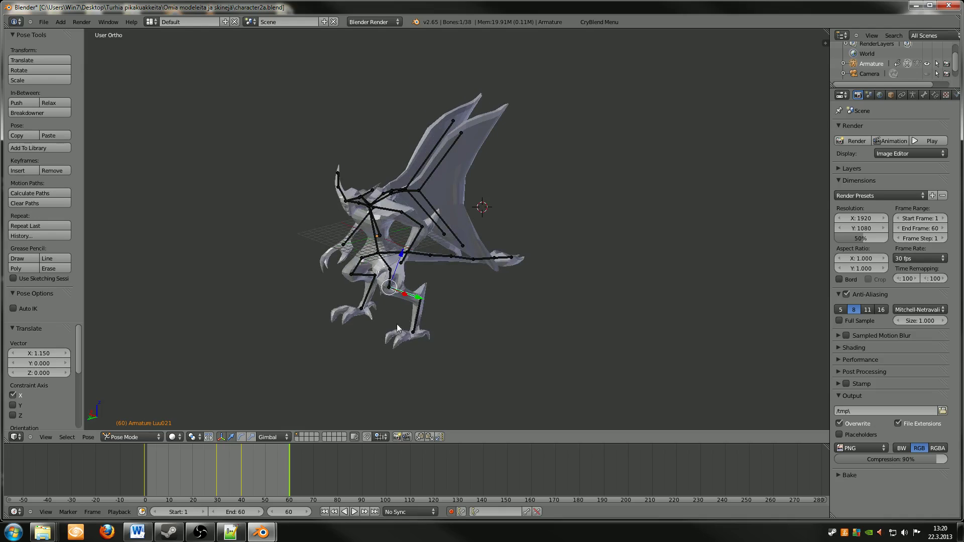
{"action": "left_click", "coordinate": [325, 512]}
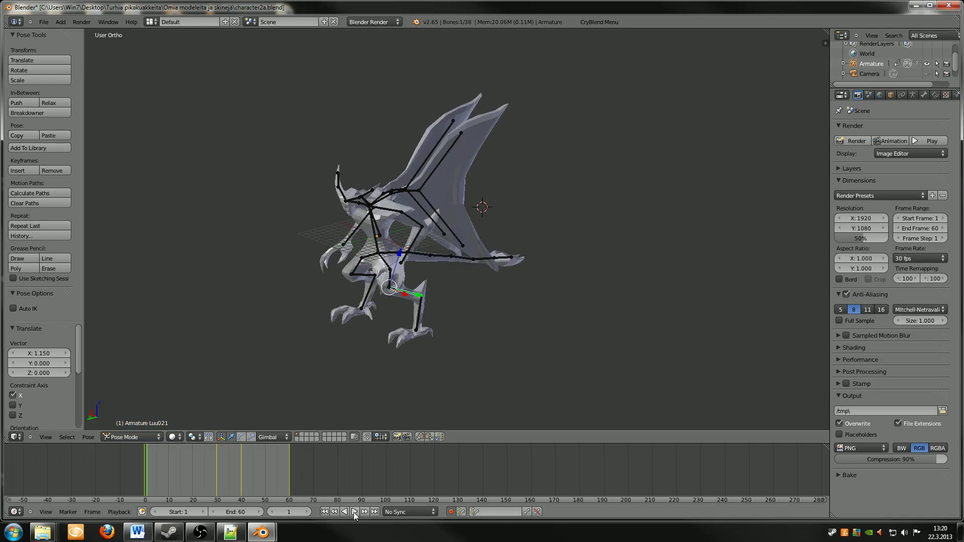
{"action": "left_click", "coordinate": [354, 512]}
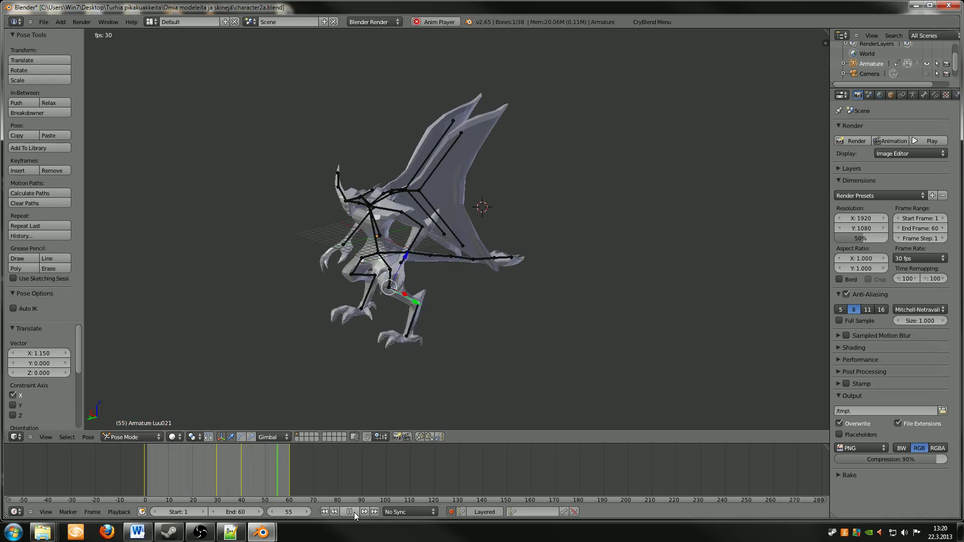
{"action": "left_click", "coordinate": [354, 513]}
{"action": "left_click", "coordinate": [324, 511]}
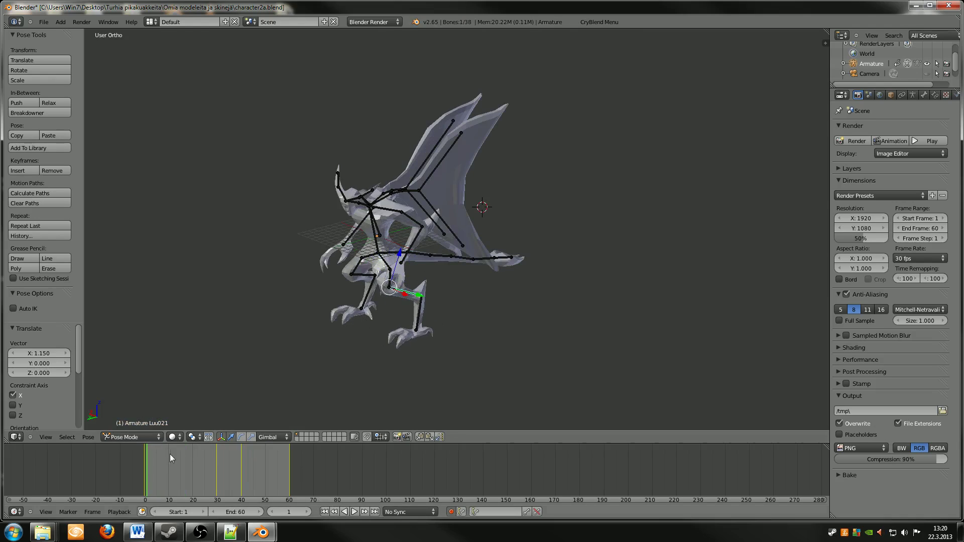
Step: In Object Mode, make the FakeBone keyframes list and add a FakeBone keyframe at frame 0
{"action": "left_click", "coordinate": [145, 469]}
{"action": "left_click", "coordinate": [147, 435]}
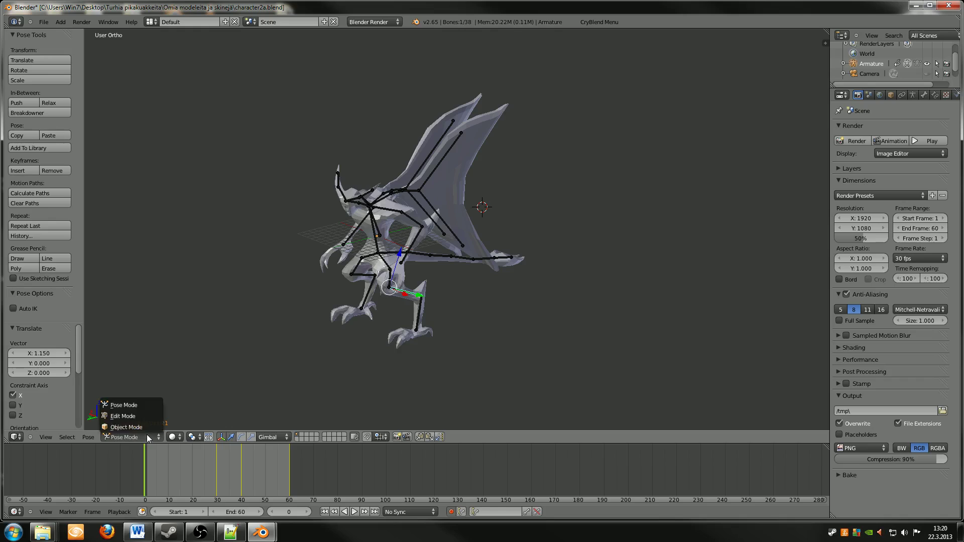
{"action": "left_click", "coordinate": [135, 426]}
{"action": "left_click", "coordinate": [713, 22]}
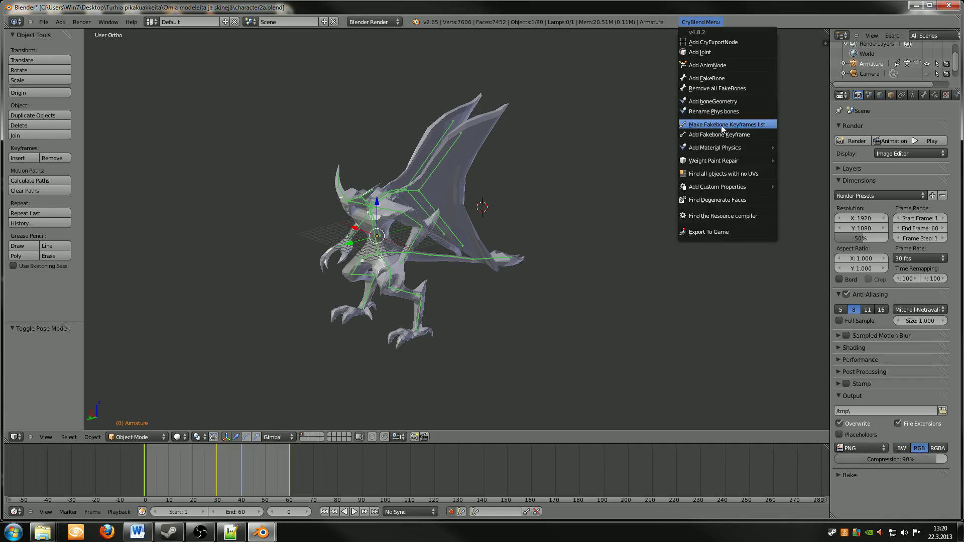
{"action": "left_click", "coordinate": [743, 125]}
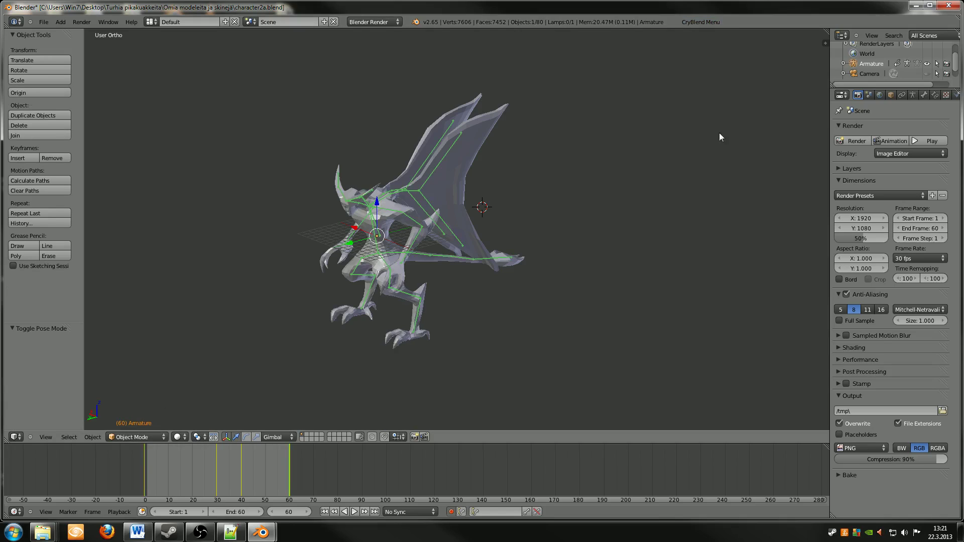
{"action": "left_click", "coordinate": [144, 474]}
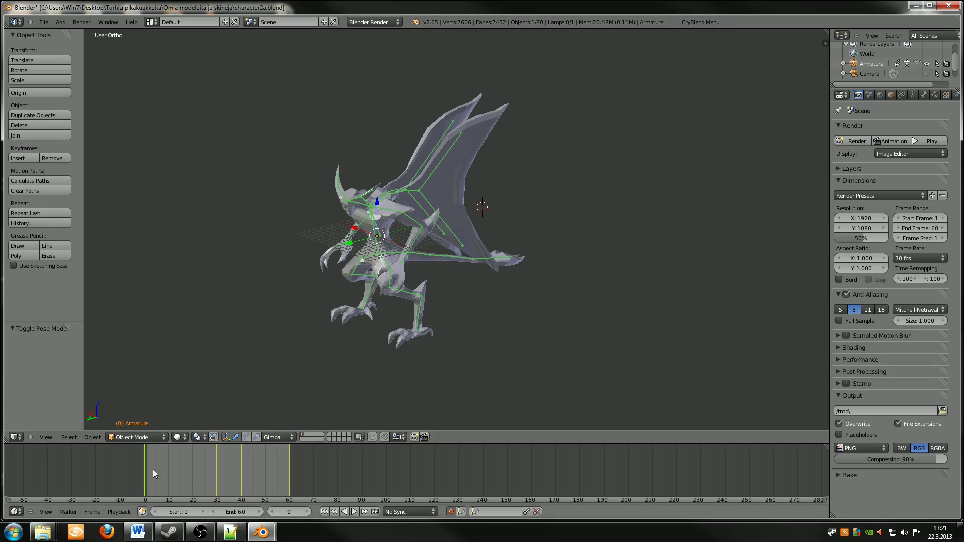
{"action": "left_click", "coordinate": [696, 21]}
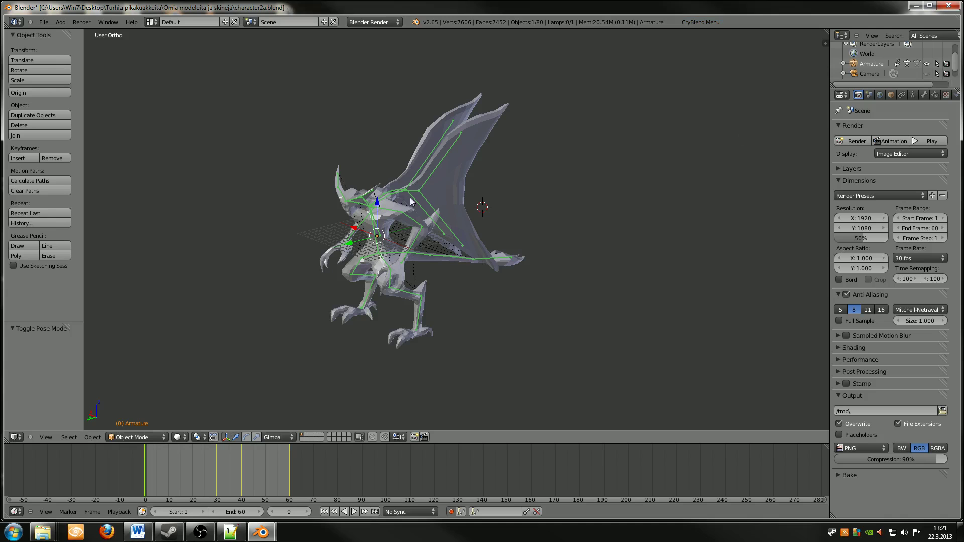
Step: Select all the objects in the scene, including the FakeBones
{"action": "middle_click_drag", "start_coordinate": [459, 212], "coordinate": [476, 247]}
{"action": "scroll", "coordinate": [468, 258], "scroll_direction": "up", "scroll_amount": 5}
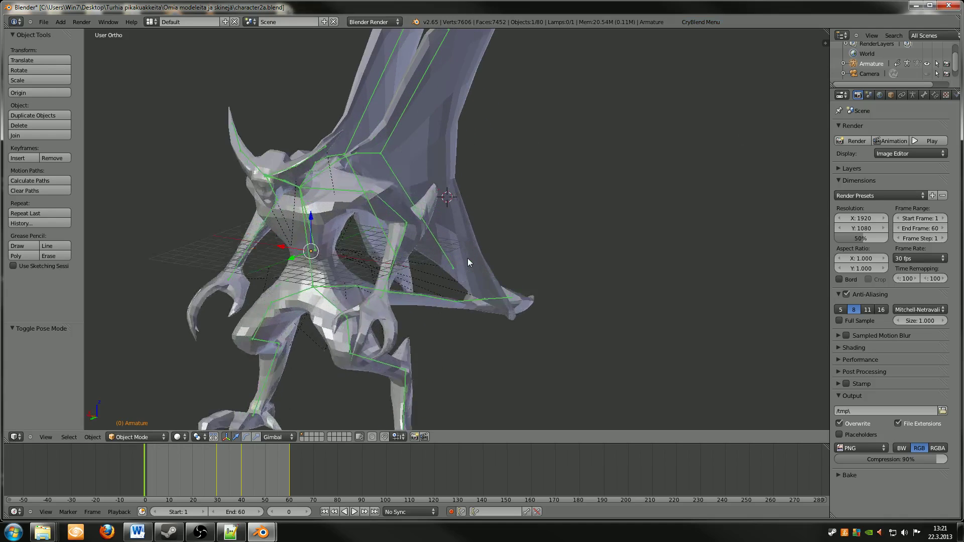
{"action": "middle_click_drag", "start_coordinate": [327, 253], "coordinate": [335, 251]}
{"action": "key", "text": "a"}
{"action": "key", "text": "a"}
{"action": "scroll", "coordinate": [360, 212], "scroll_direction": "down", "scroll_amount": 4}
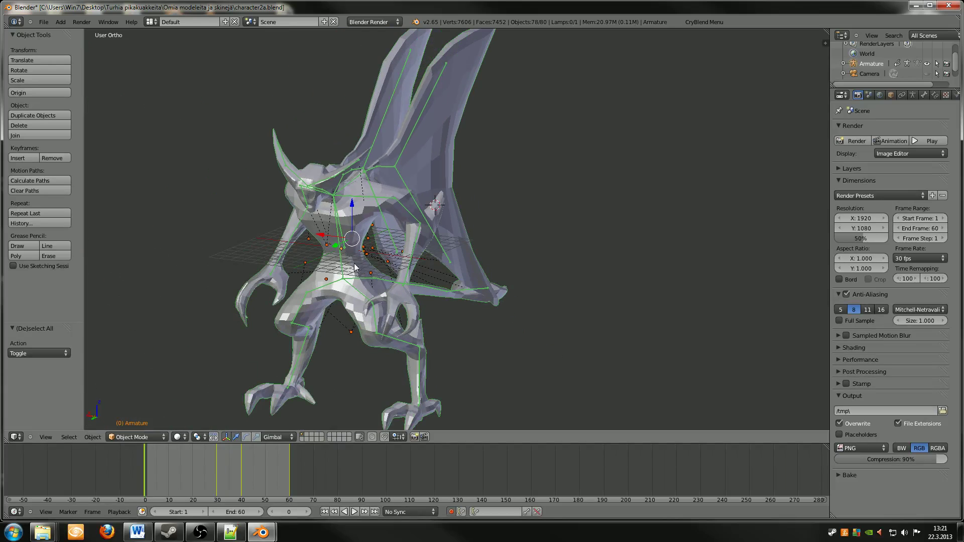
{"action": "scroll", "coordinate": [469, 228], "scroll_direction": "down", "scroll_amount": 3}
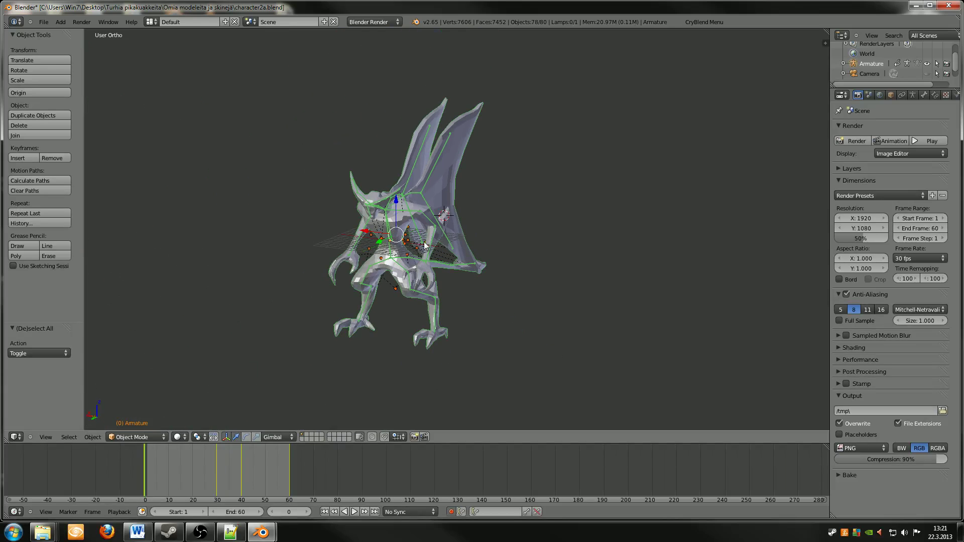
{"action": "key", "text": "KP_4"}
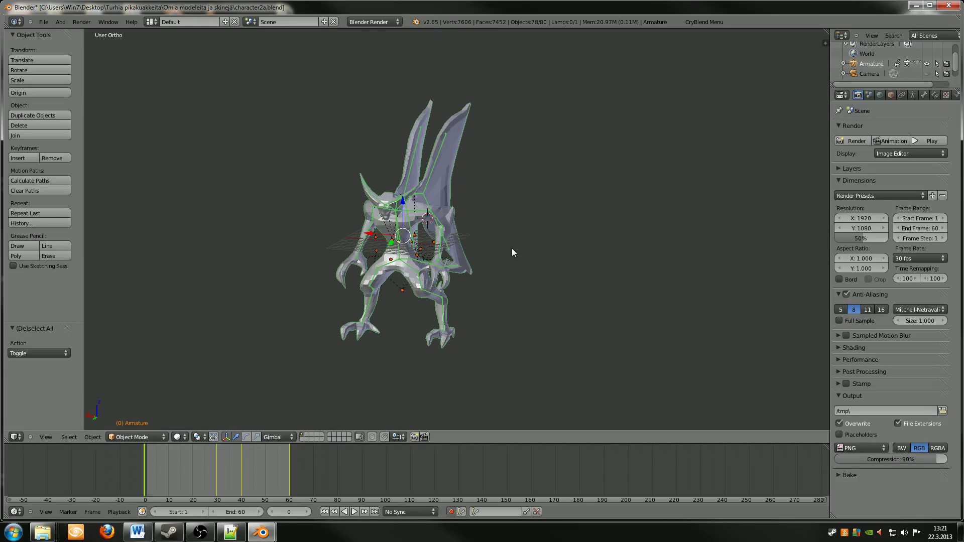
Step: Add FakeBone keyframes at frames 30, 40 and 60
{"action": "left_click", "coordinate": [216, 483]}
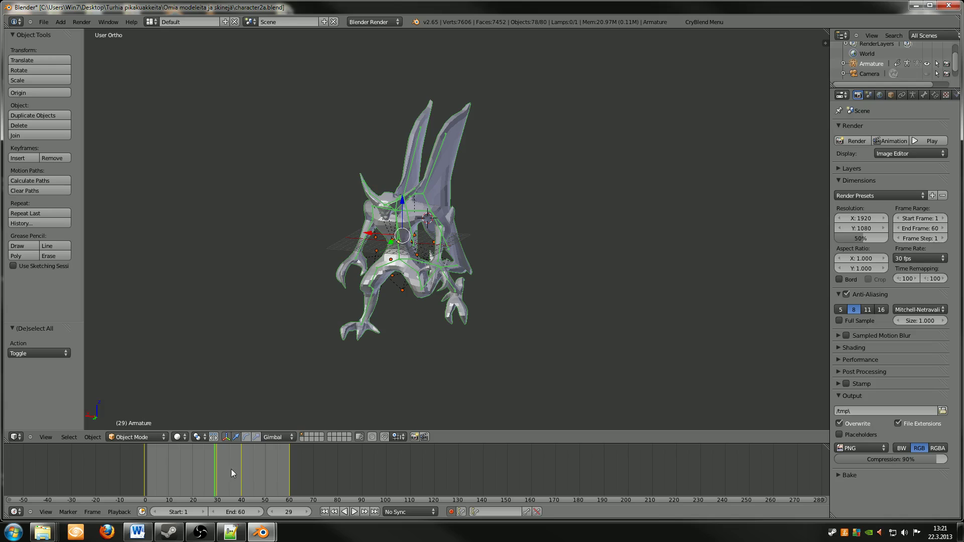
{"action": "left_click_drag", "start_coordinate": [216, 482], "coordinate": [218, 481]}
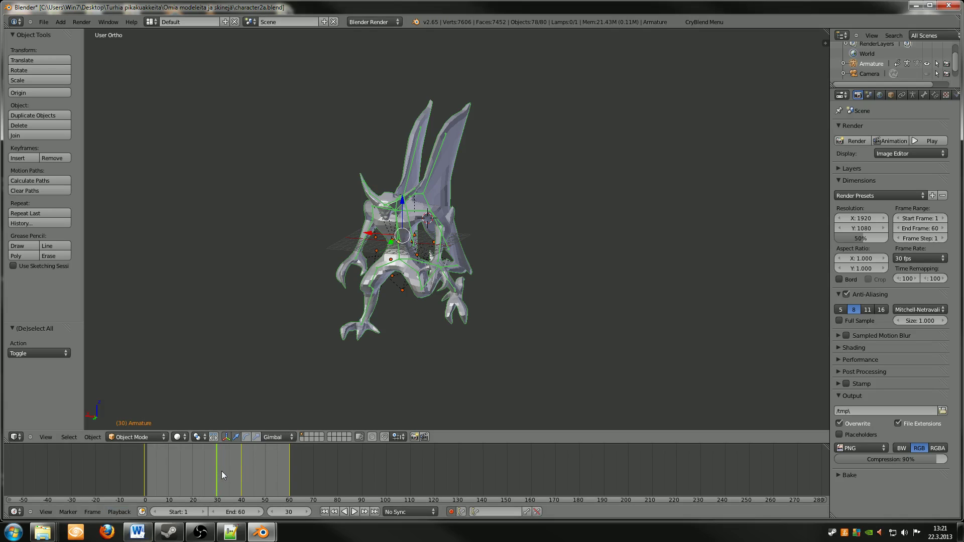
{"action": "left_click", "coordinate": [705, 22]}
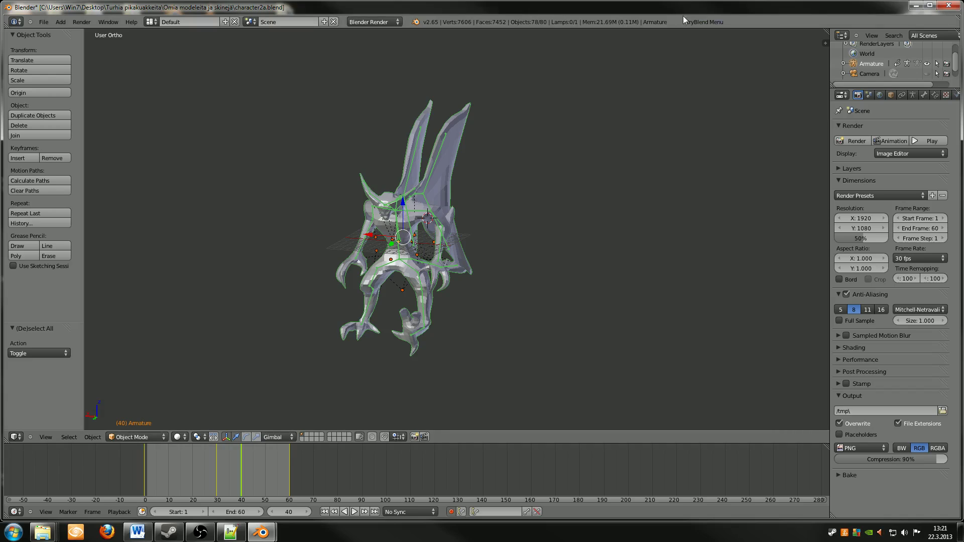
{"action": "left_click", "coordinate": [700, 21]}
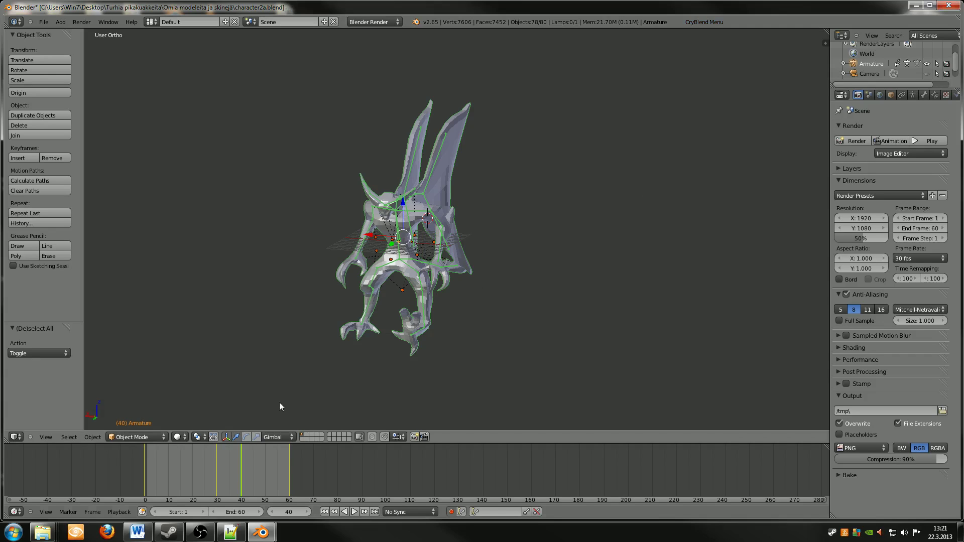
{"action": "left_click", "coordinate": [288, 464]}
{"action": "left_click", "coordinate": [691, 21]}
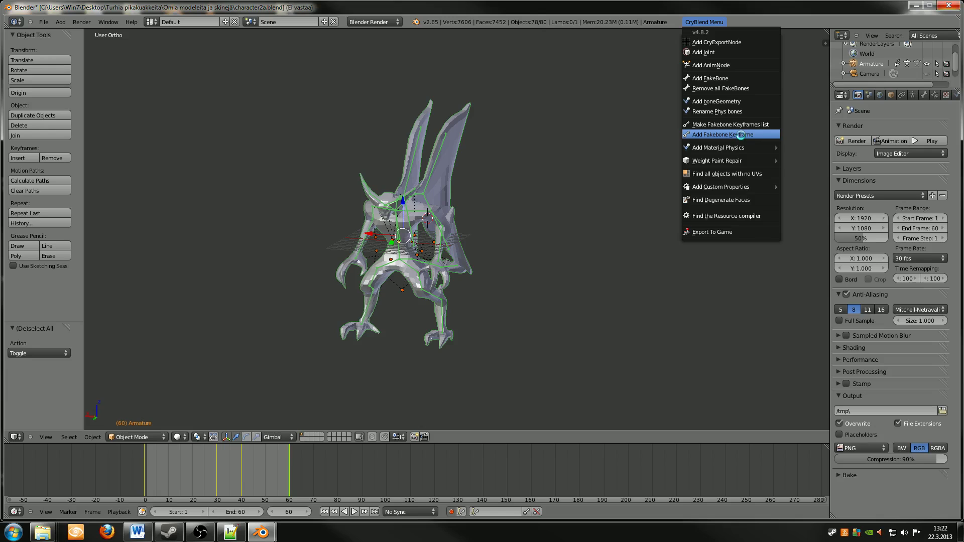
{"action": "middle_click_drag", "start_coordinate": [450, 245], "coordinate": [474, 239]}
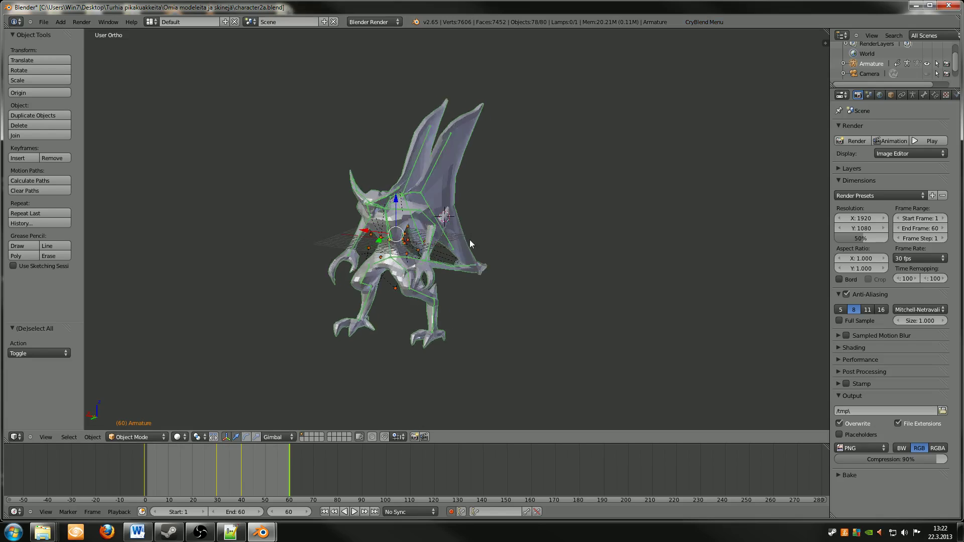
{"action": "left_click", "coordinate": [704, 22]}
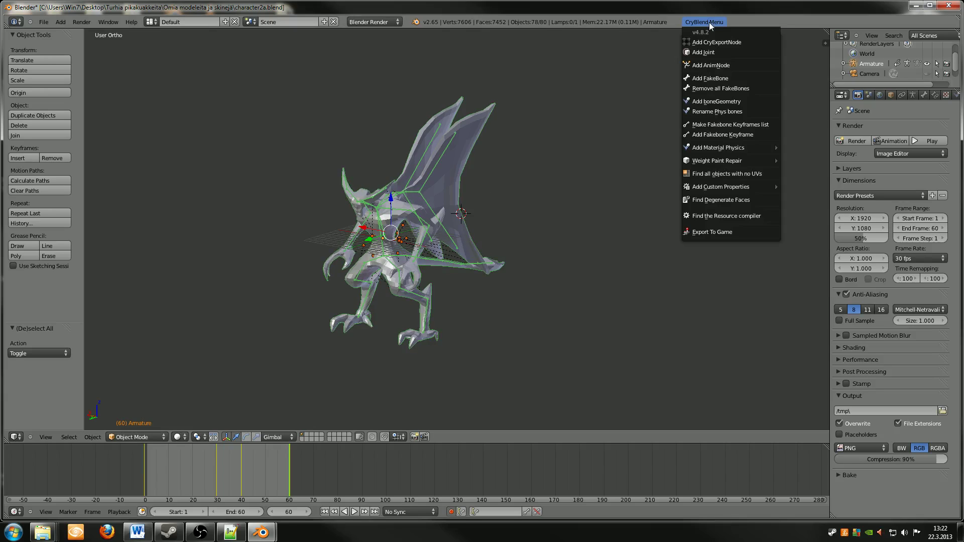
{"action": "left_click", "coordinate": [712, 232]}
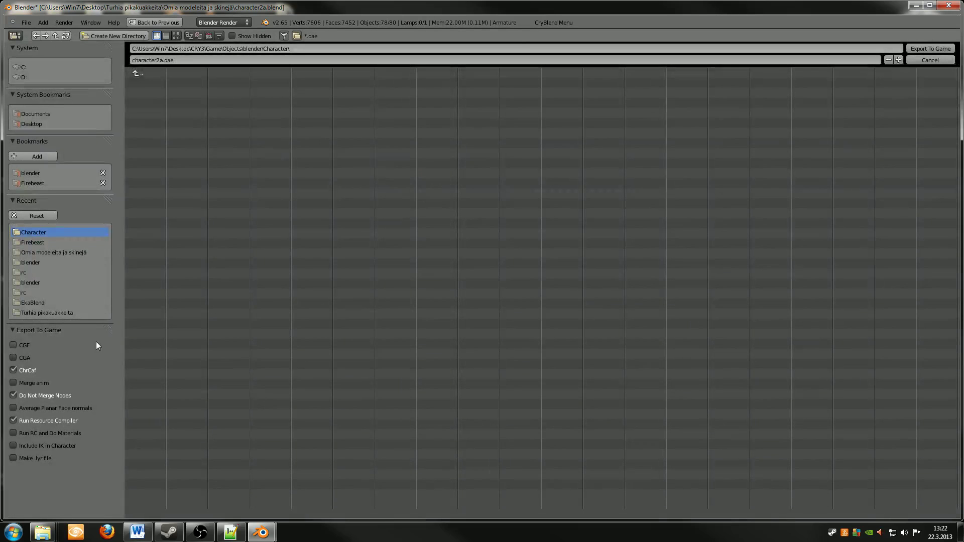
{"action": "left_click", "coordinate": [929, 59]}
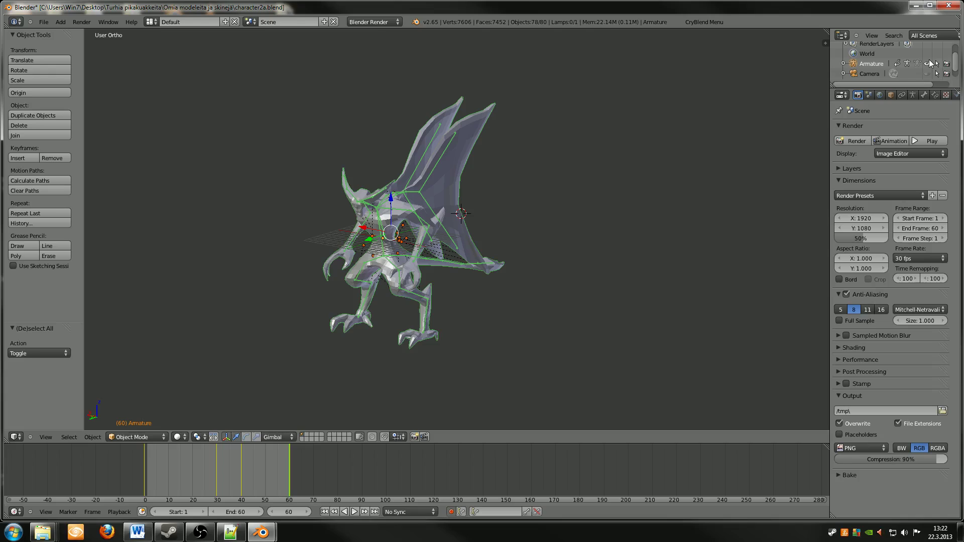
Step: Add an AnimNode named kick with end frame 60, and invert the object selection
{"action": "left_click", "coordinate": [703, 23]}
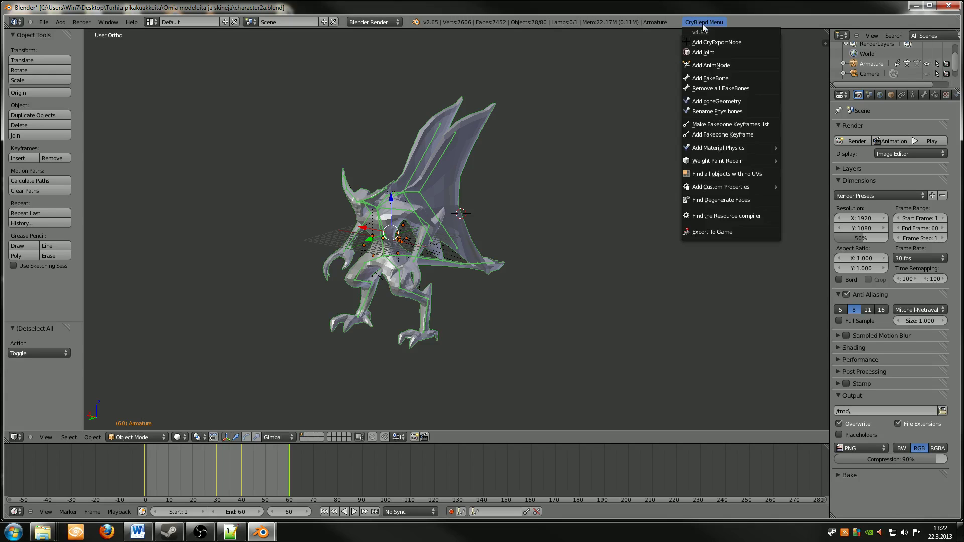
{"action": "left_click", "coordinate": [703, 65]}
{"action": "left_click", "coordinate": [751, 77]}
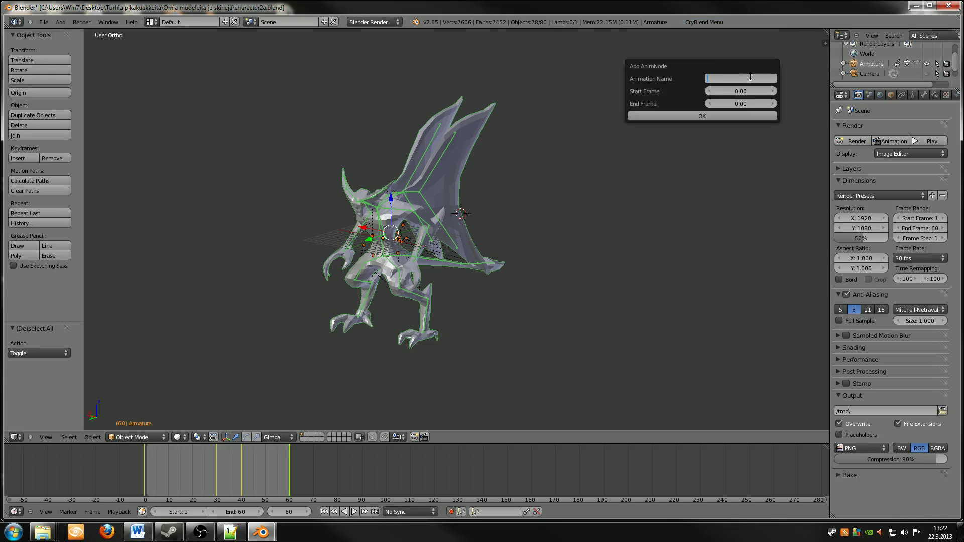
{"action": "type", "text": "kick"}
{"action": "key", "text": "Return"}
{"action": "left_click", "coordinate": [746, 104]}
{"action": "type", "text": "60"}
{"action": "key", "text": "Return"}
{"action": "left_click", "coordinate": [697, 114]}
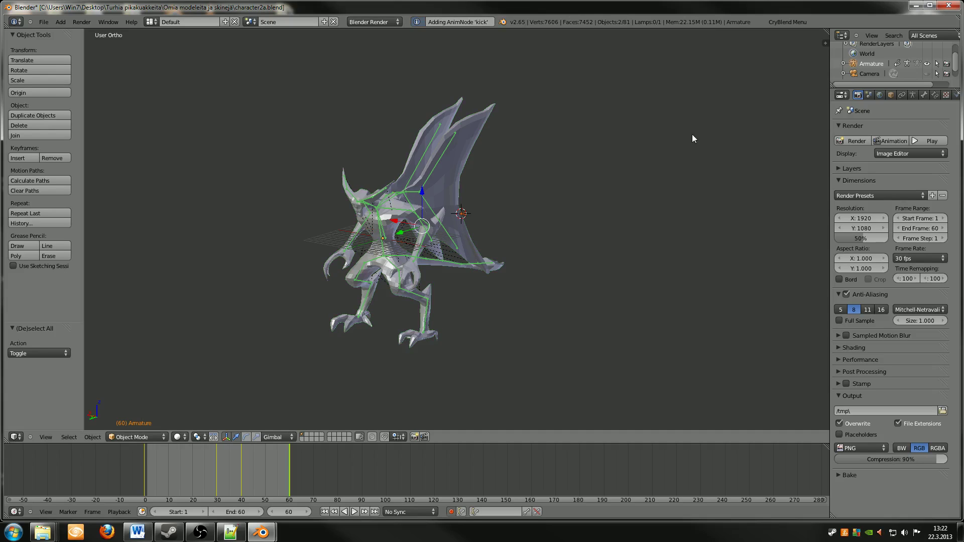
{"action": "key", "text": "ctrl+i"}
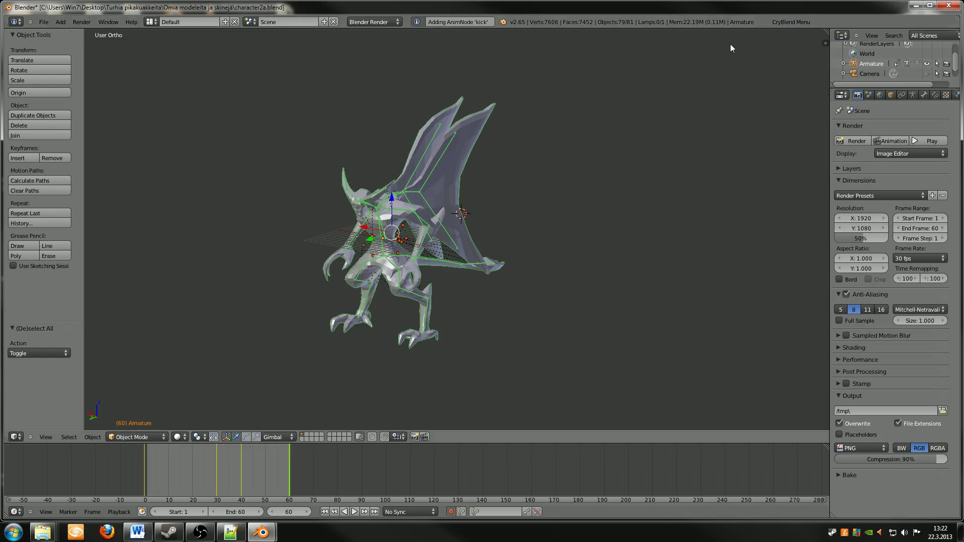
Step: Export the scene to the game with CryBlend and switch to the Character folder in Windows Explorer
{"action": "left_click", "coordinate": [781, 22]}
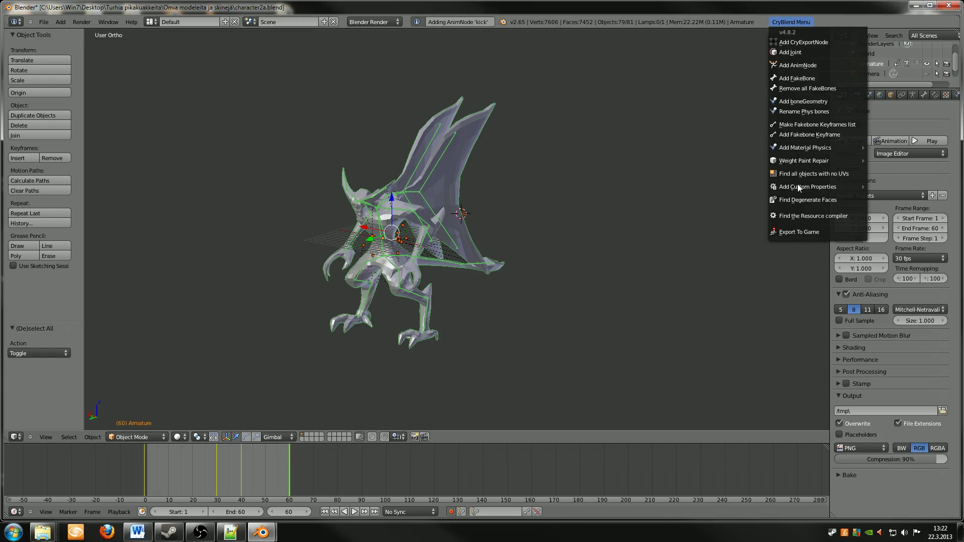
{"action": "left_click", "coordinate": [797, 230]}
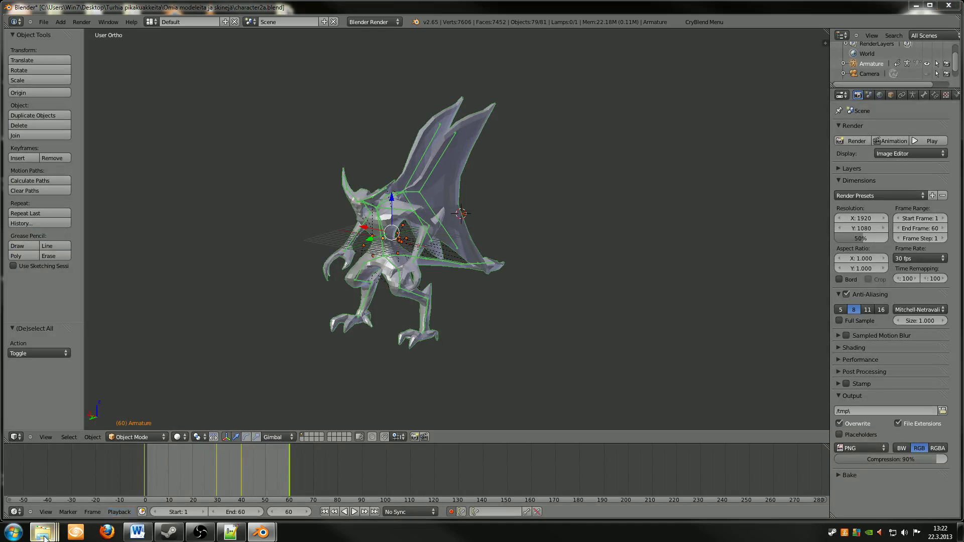
{"action": "mouse_move", "coordinate": [43, 531]}
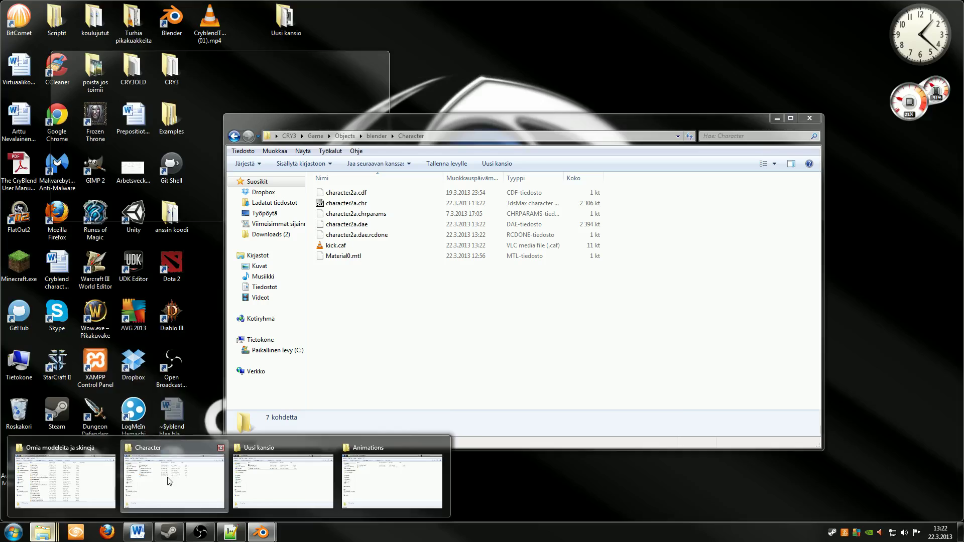
{"action": "left_click", "coordinate": [153, 481]}
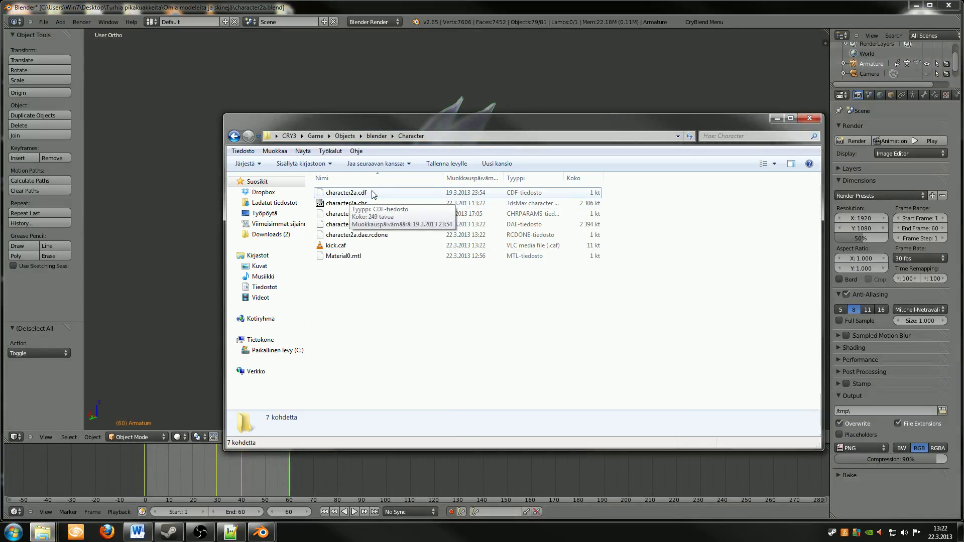
Step: Permanently delete character2a.chr, character2a.dae and character2a.dae.rcdone from the Character folder
{"action": "left_click", "coordinate": [373, 204]}
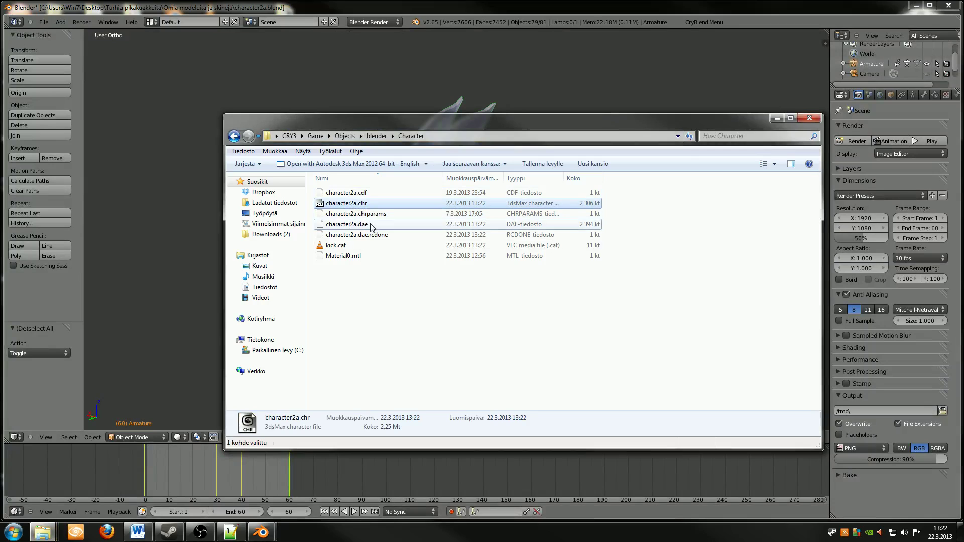
{"action": "left_click", "coordinate": [372, 224], "text": "ctrl"}
{"action": "left_click", "coordinate": [372, 235], "text": "ctrl"}
{"action": "key", "text": "shift+Delete"}
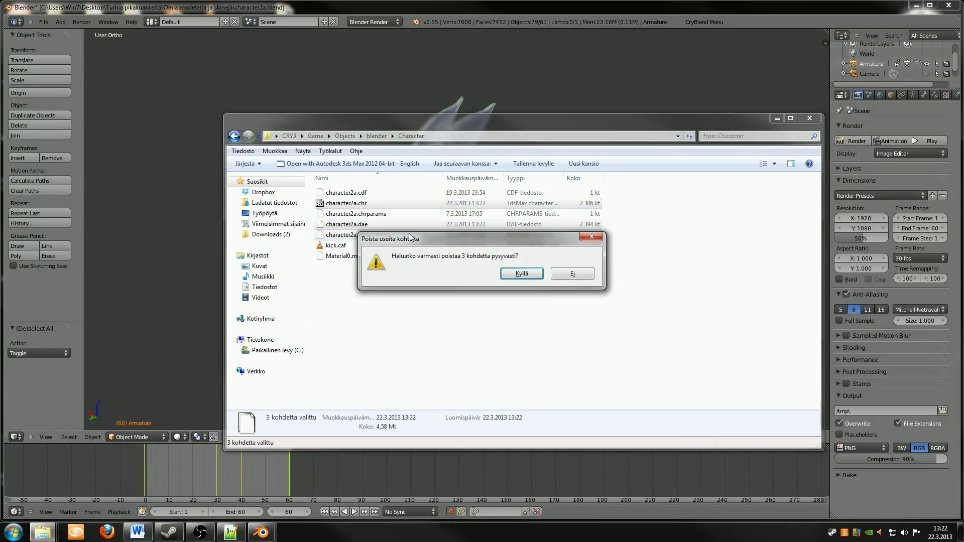
{"action": "left_click", "coordinate": [512, 275]}
Step: Browse to the CRY3 > Game > Animations folder and move its window so the Character folder's files are also visible
{"action": "left_click", "coordinate": [337, 215]}
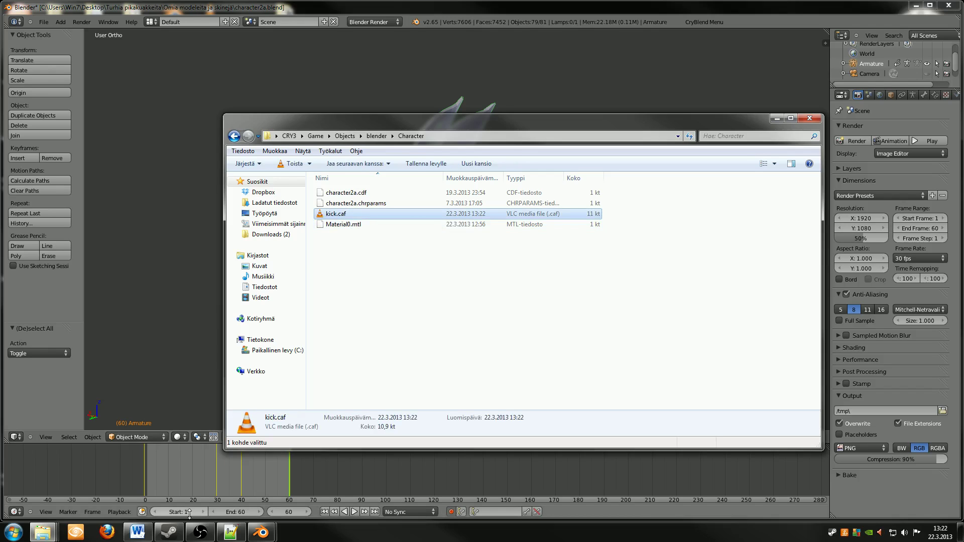
{"action": "mouse_move", "coordinate": [43, 532]}
{"action": "left_click", "coordinate": [390, 474]}
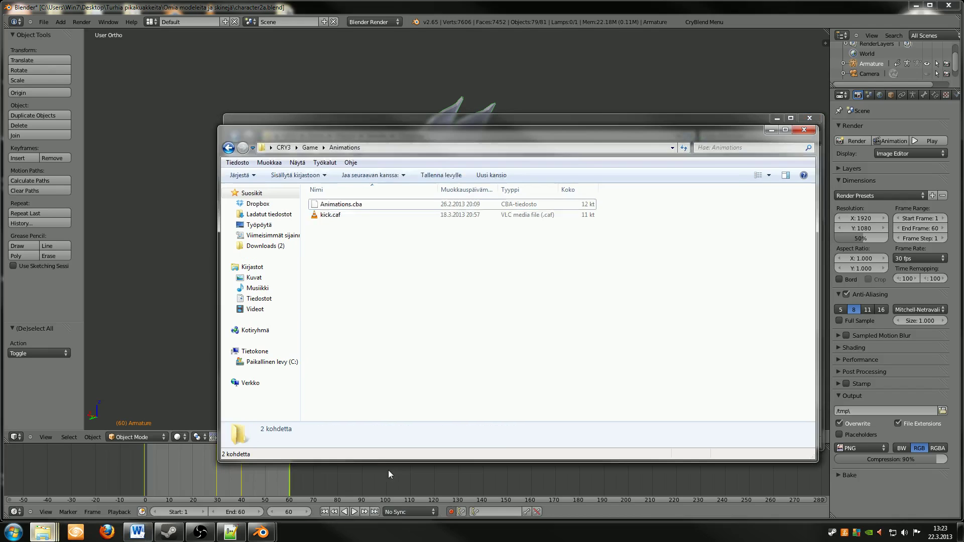
{"action": "left_click", "coordinate": [283, 147]}
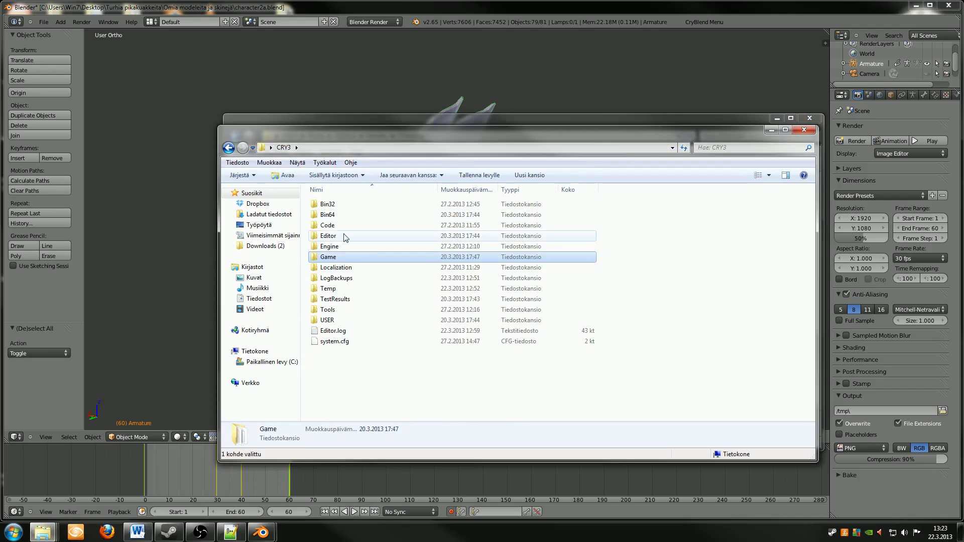
{"action": "double_click", "coordinate": [328, 257]}
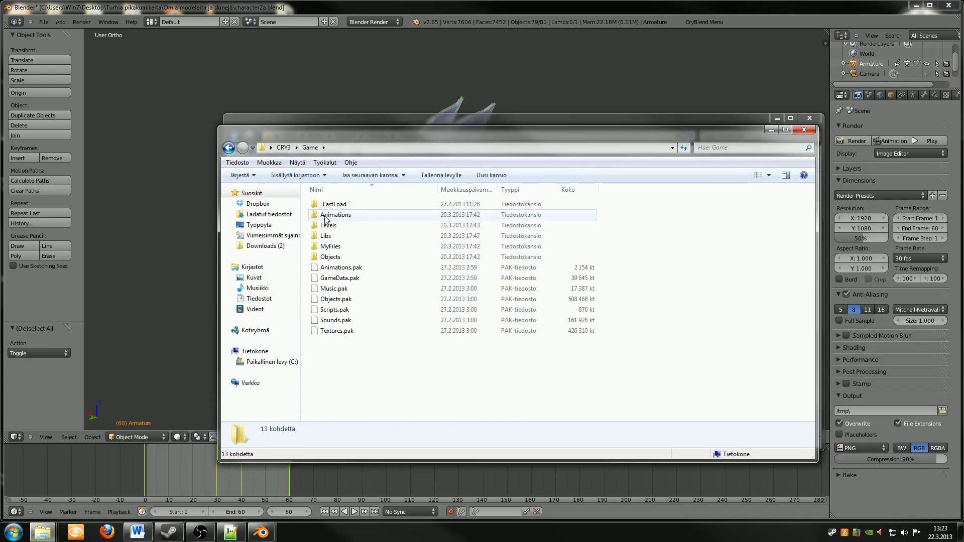
{"action": "double_click", "coordinate": [333, 216]}
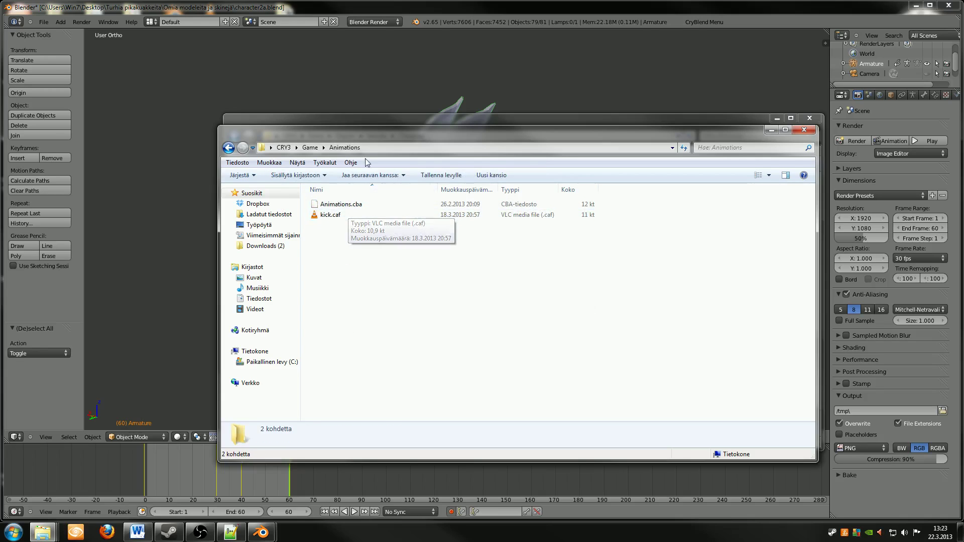
{"action": "left_click_drag", "start_coordinate": [375, 134], "coordinate": [390, 282]}
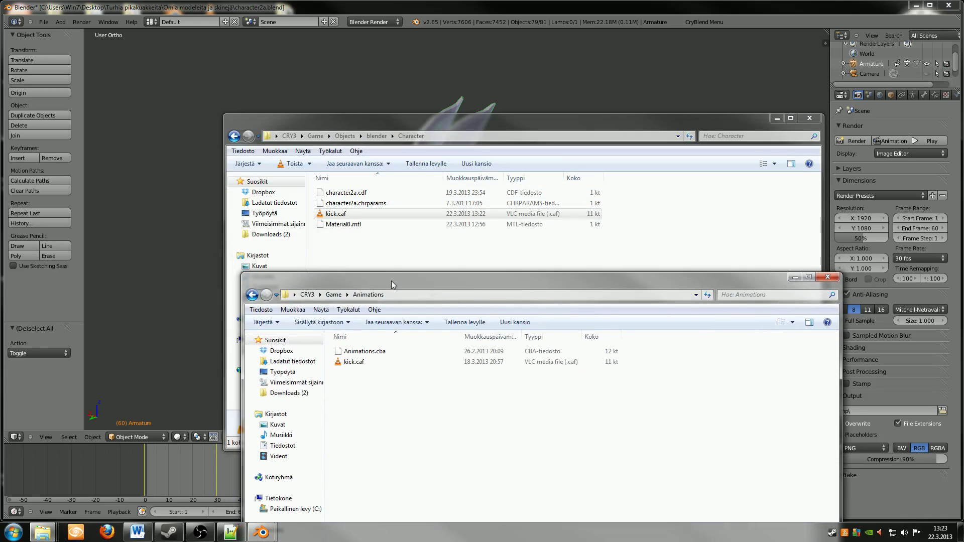
Step: Delete the kick.caf file from the Character folder
{"action": "left_click", "coordinate": [348, 216]}
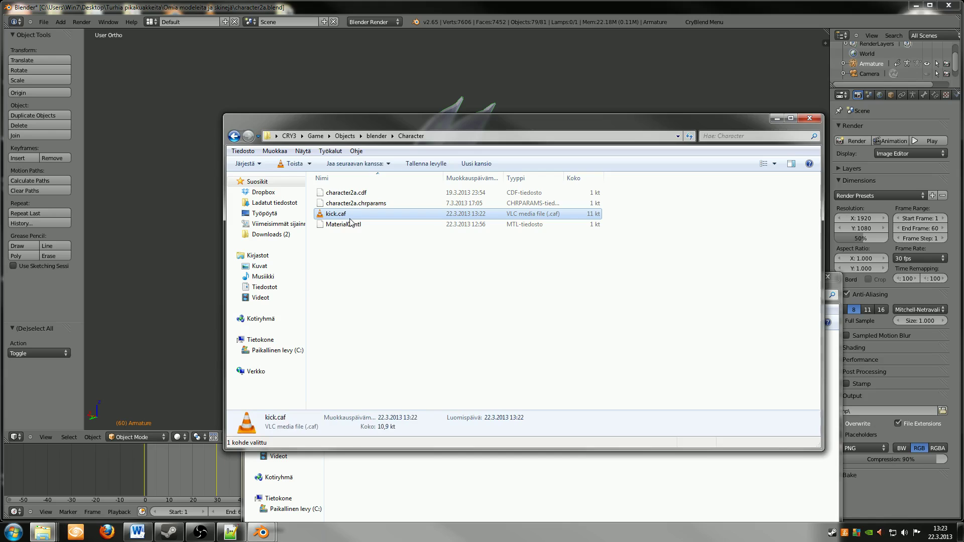
{"action": "key", "text": "Delete"}
{"action": "left_click", "coordinate": [507, 309]}
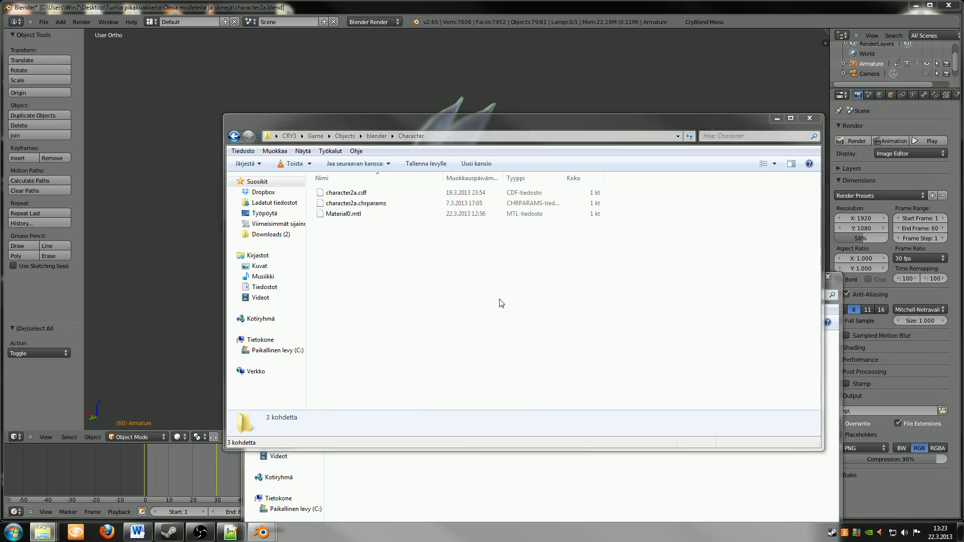
Step: Open character2a.chrparams in Notepad++, examine the animation entry's name and path, and close the editor
{"action": "left_click", "coordinate": [376, 203]}
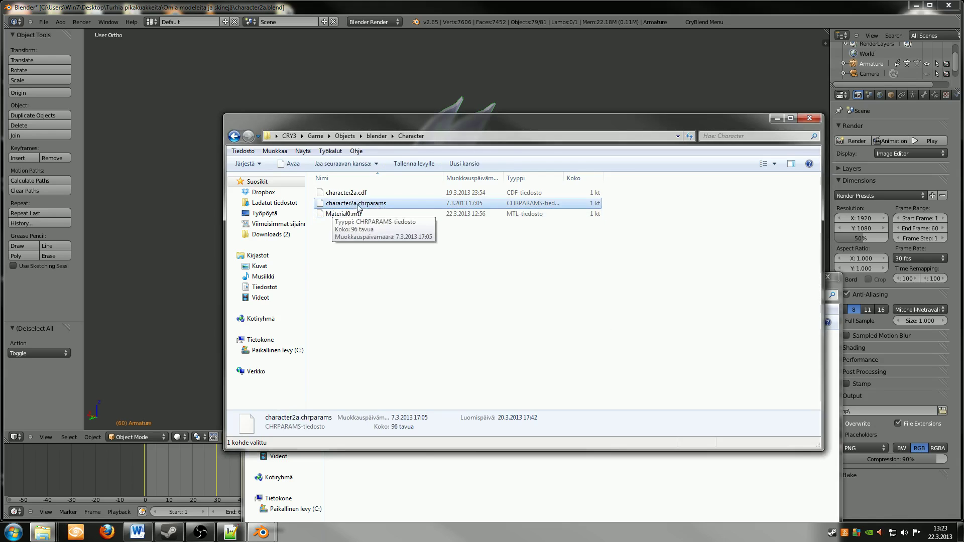
{"action": "right_click", "coordinate": [369, 205]}
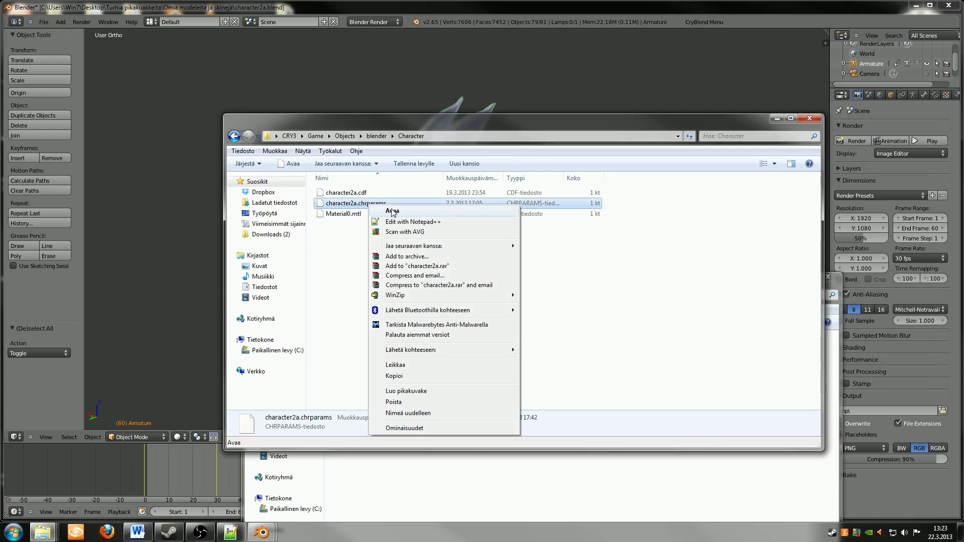
{"action": "left_click", "coordinate": [407, 222]}
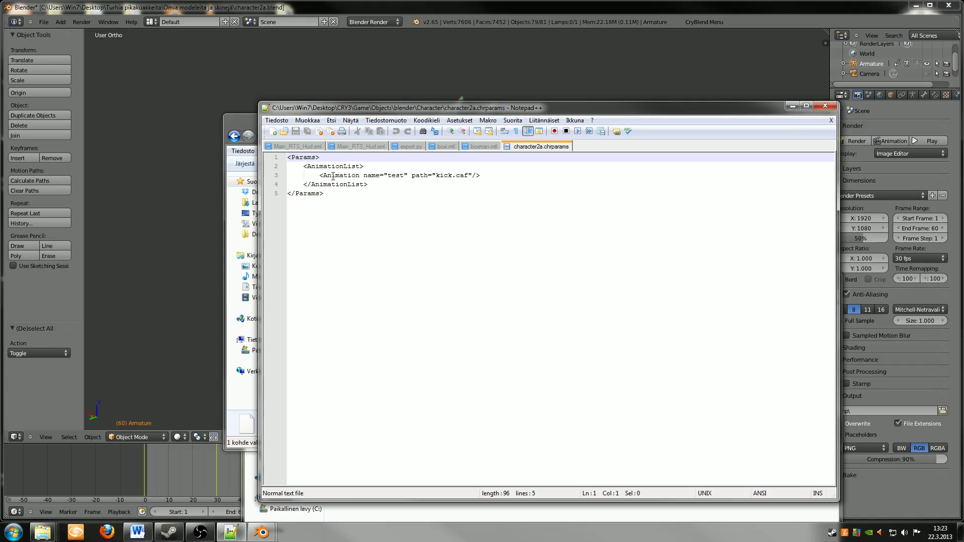
{"action": "left_click_drag", "start_coordinate": [319, 175], "coordinate": [469, 175]}
{"action": "left_click", "coordinate": [417, 194]}
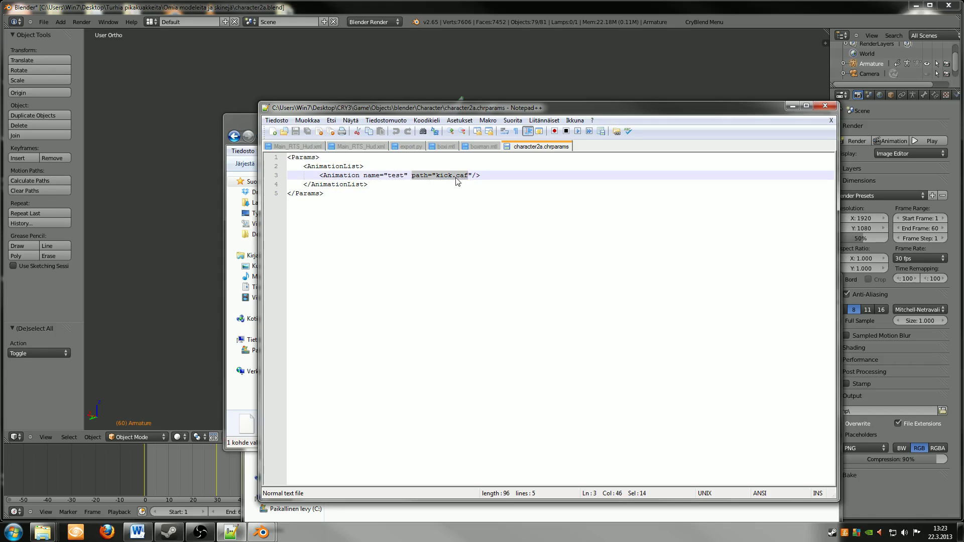
{"action": "left_click_drag", "start_coordinate": [517, 106], "coordinate": [646, 111]}
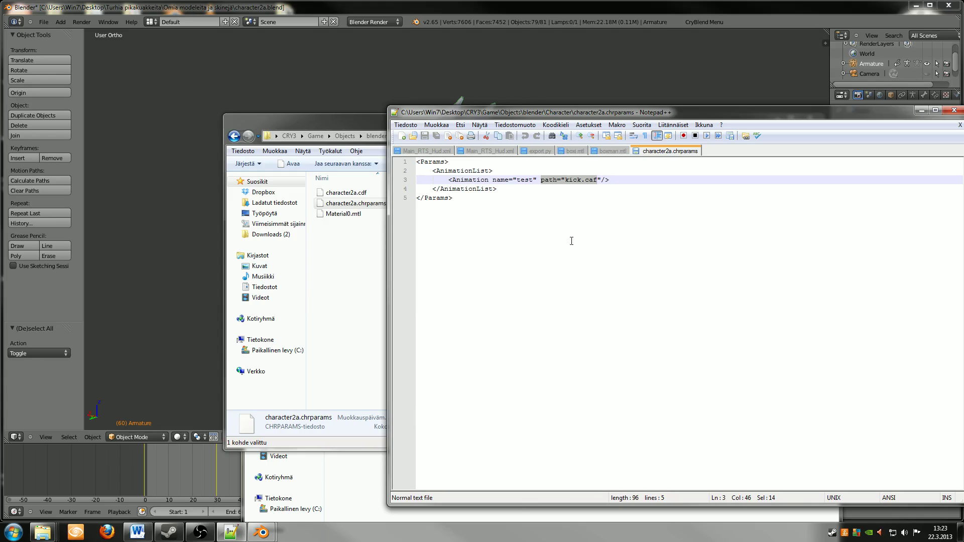
{"action": "left_click_drag", "start_coordinate": [666, 114], "coordinate": [491, 119]}
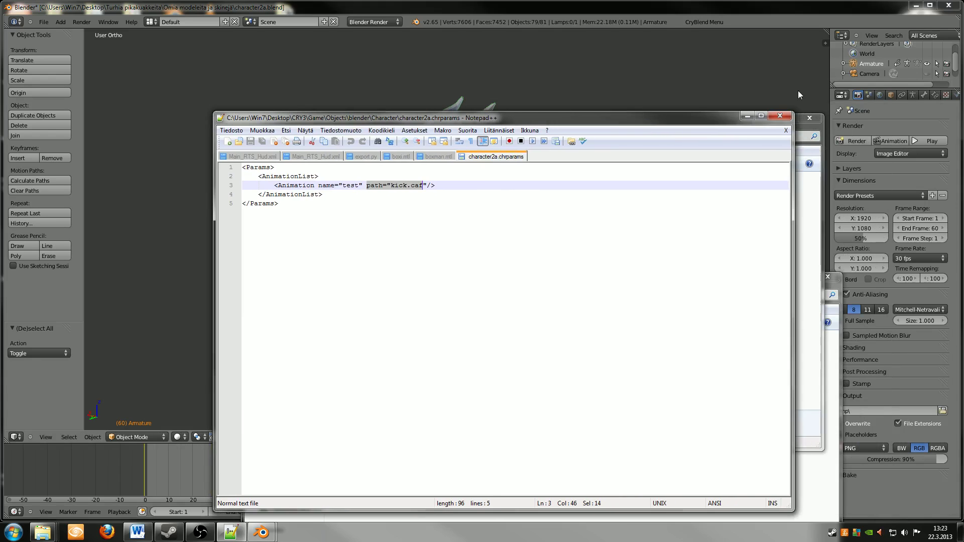
{"action": "left_click", "coordinate": [781, 116]}
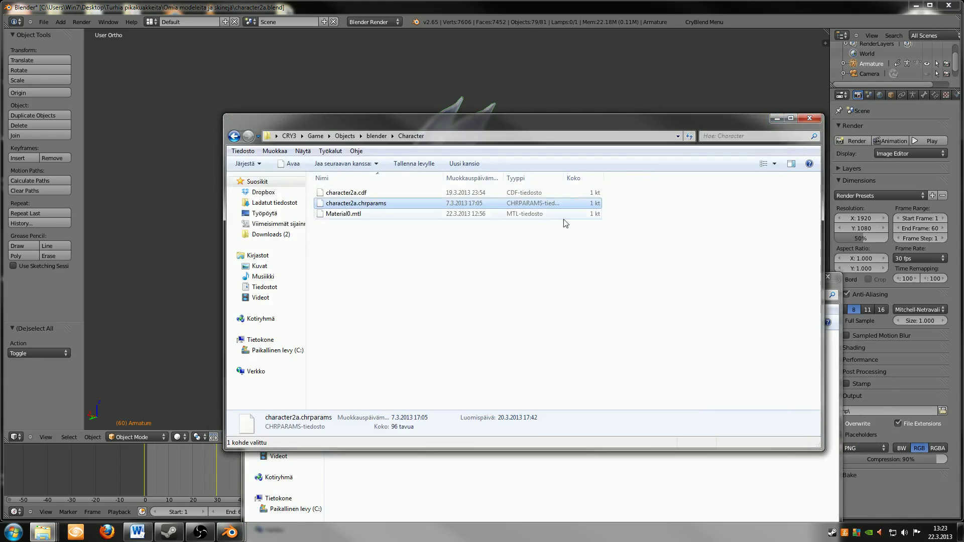
Step: Close Blender, start it again and open the recent file character2a.blend
{"action": "left_click", "coordinate": [776, 118]}
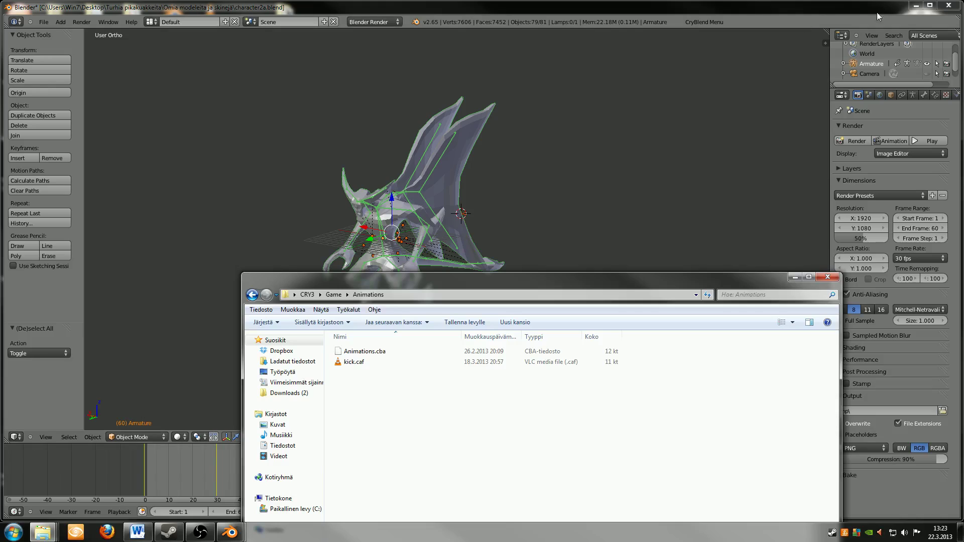
{"action": "left_click", "coordinate": [949, 6]}
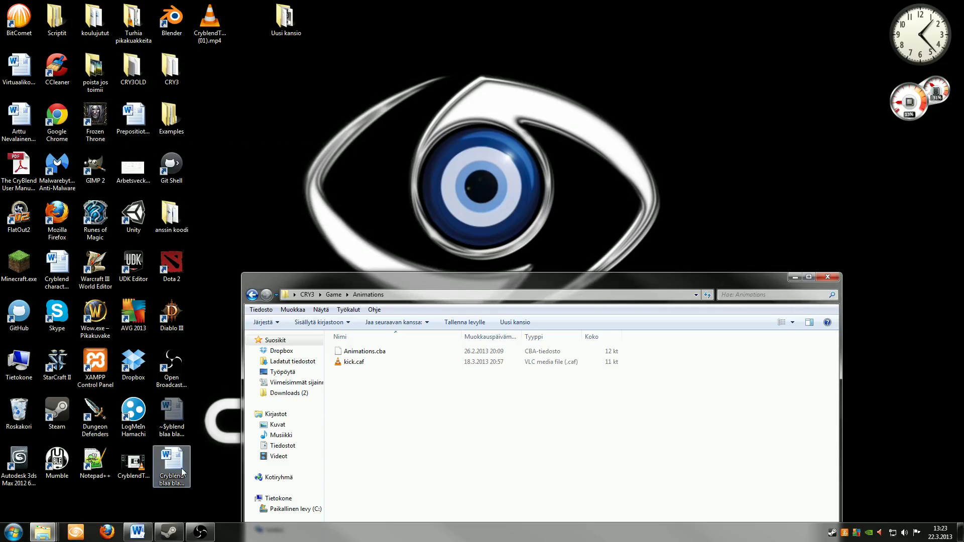
{"action": "double_click", "coordinate": [175, 20]}
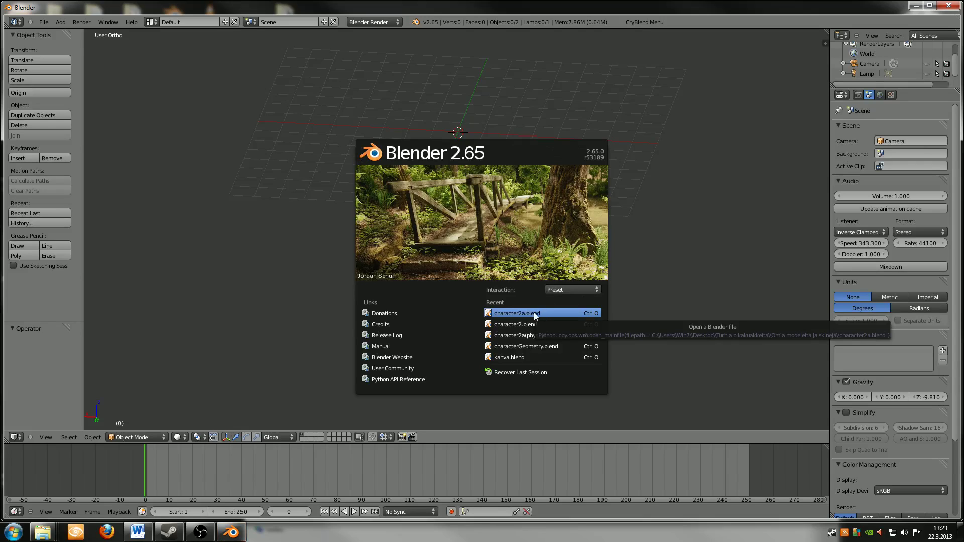
{"action": "left_click", "coordinate": [506, 314]}
Step: Add FakeBones to the character's armature with CryBlend
{"action": "middle_click_drag", "start_coordinate": [442, 295], "coordinate": [379, 252]}
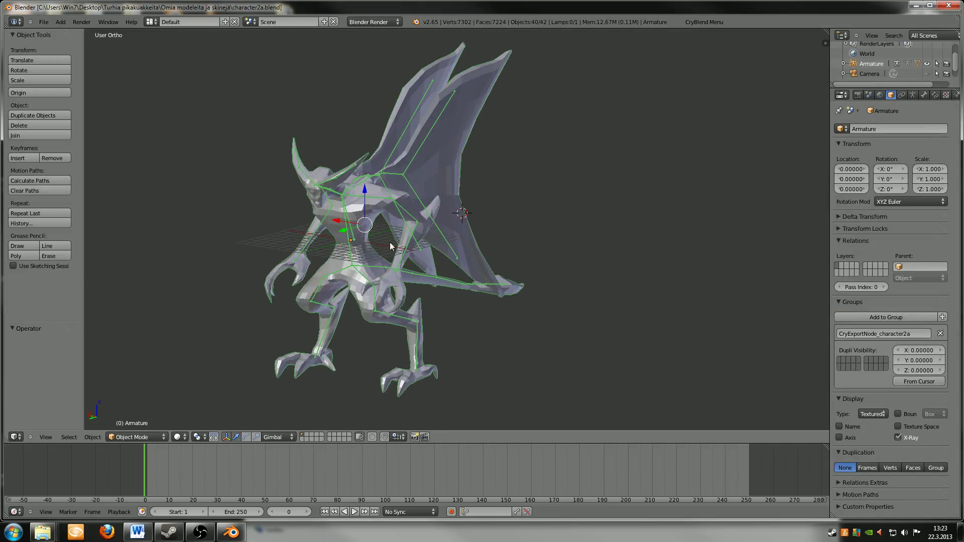
{"action": "left_click", "coordinate": [706, 21]}
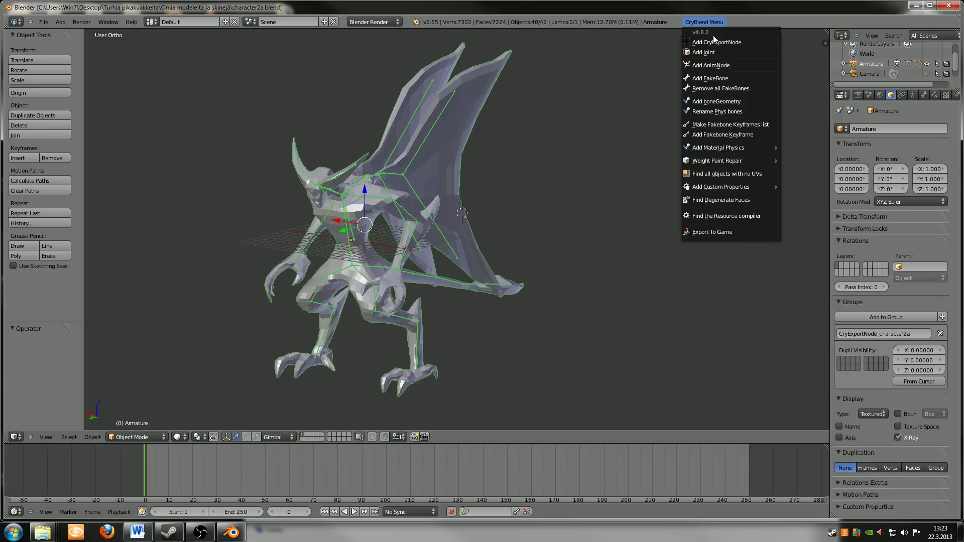
{"action": "left_click", "coordinate": [718, 78]}
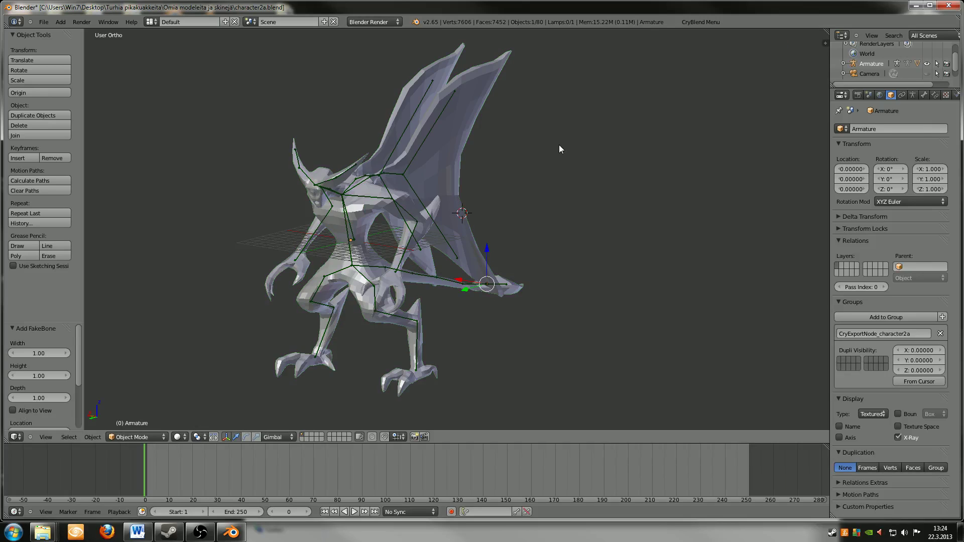
Step: Select the character's armature and duplicate it, placing the copy about -14.74, -11.0, -2.52 away on X, Y and Z
{"action": "key", "text": "a"}
{"action": "key", "text": "a"}
{"action": "right_click", "coordinate": [350, 242]}
{"action": "right_click", "coordinate": [350, 243]}
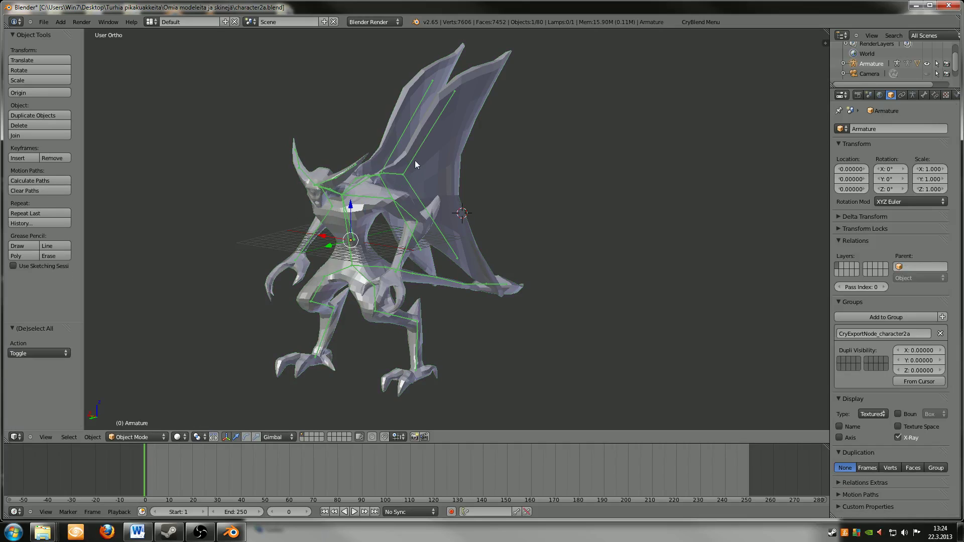
{"action": "left_click", "coordinate": [31, 113]}
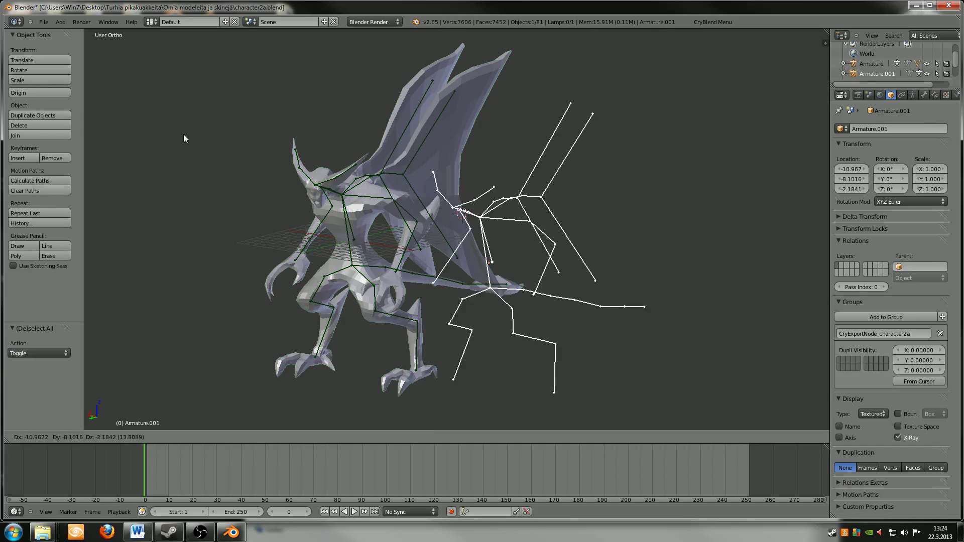
{"action": "left_click", "coordinate": [220, 140]}
Step: Set the duplicate armature's Y and Z locations to 0 and move it about -6.4 units along X
{"action": "middle_click_drag", "start_coordinate": [169, 181], "coordinate": [232, 234]}
{"action": "double_click", "coordinate": [855, 178]}
{"action": "type", "text": "0"}
{"action": "key", "text": "Tab"}
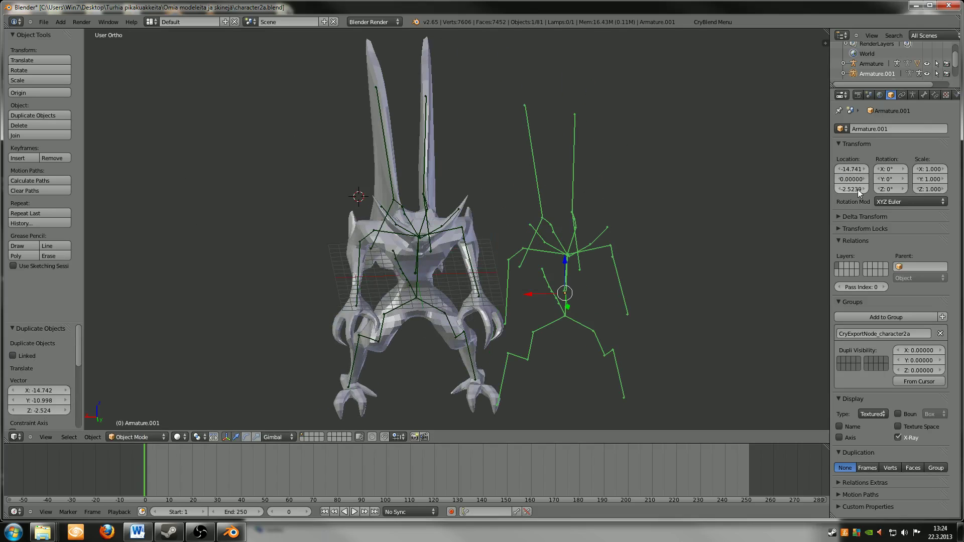
{"action": "type", "text": "0"}
{"action": "key", "text": "Return"}
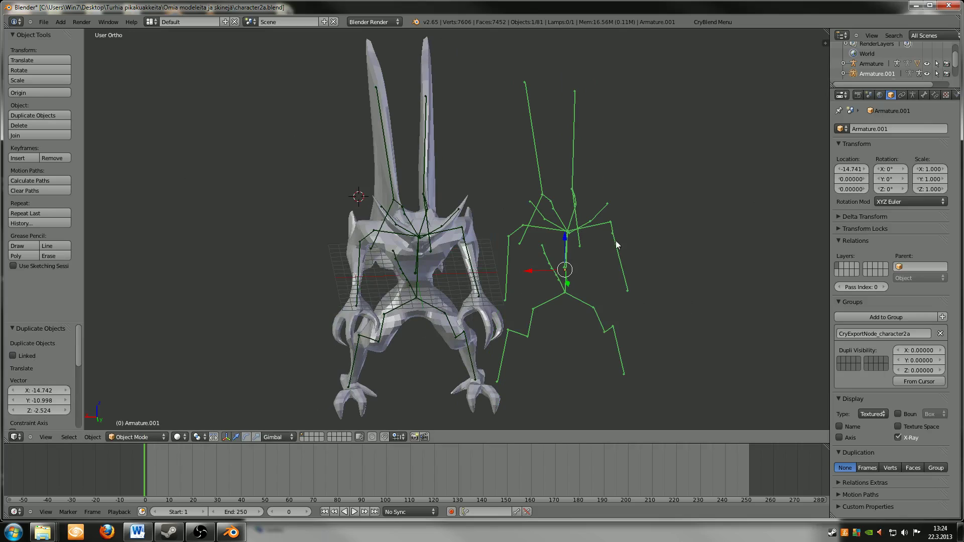
{"action": "middle_click_drag", "start_coordinate": [616, 242], "coordinate": [610, 219]}
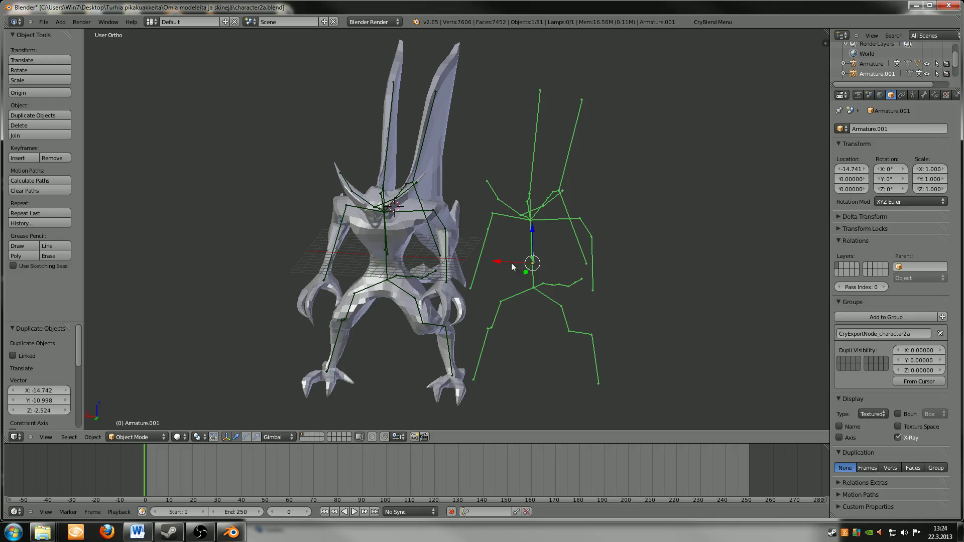
{"action": "left_click_drag", "start_coordinate": [499, 261], "coordinate": [554, 260]}
Step: Rename the duplicated armature as Armature_Phys
{"action": "middle_click_drag", "start_coordinate": [514, 260], "coordinate": [432, 279]}
{"action": "left_click", "coordinate": [880, 129]}
{"action": "key", "text": "BackSpace"}
{"action": "key", "text": "BackSpace"}
{"action": "key", "text": "BackSpace"}
{"action": "key", "text": "BackSpace"}
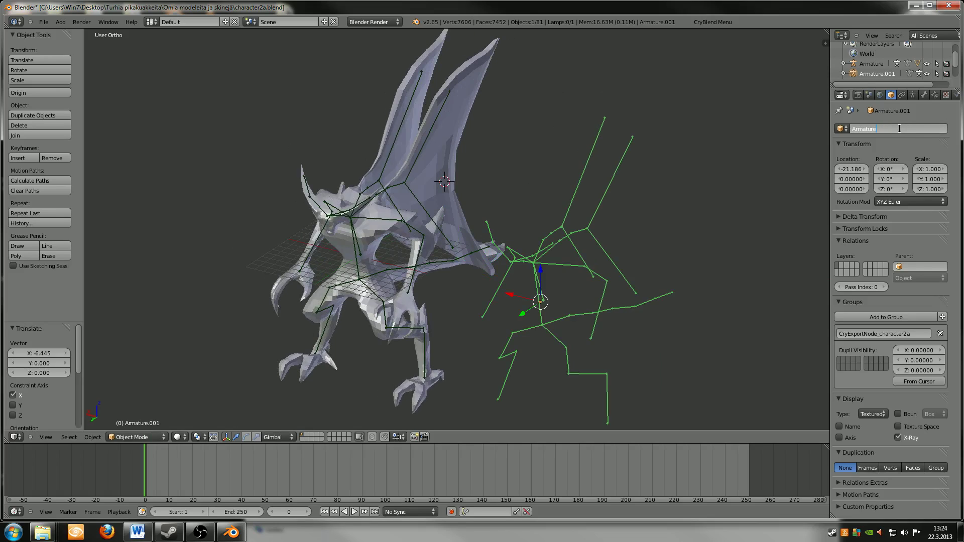
{"action": "type", "text": "_Phys"}
{"action": "key", "text": "Return"}
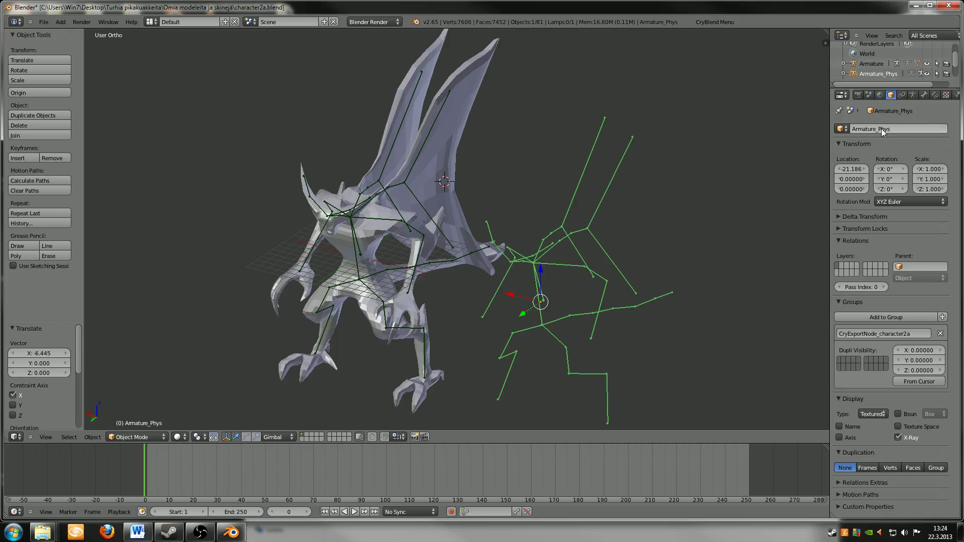
Step: Rename the bones of Armature_Phys with CryBlend's Rename Phys bones and display the bone properties to check the _Phys suffix
{"action": "left_click", "coordinate": [710, 23]}
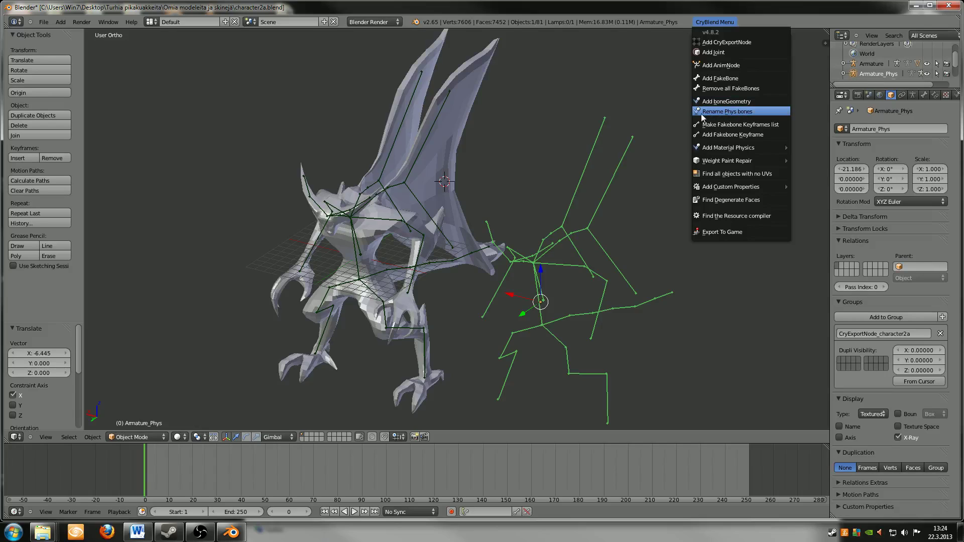
{"action": "left_click", "coordinate": [747, 112]}
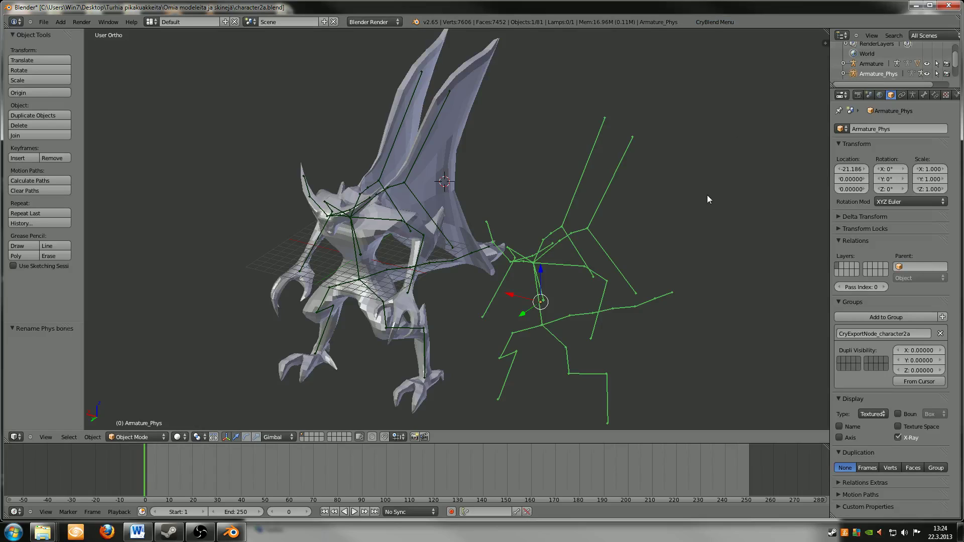
{"action": "left_click", "coordinate": [924, 95]}
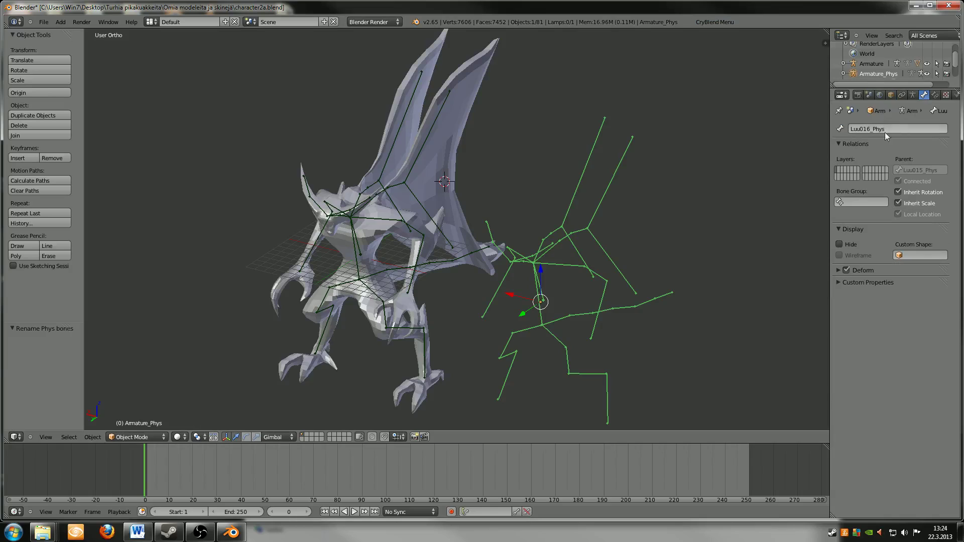
Step: Select the character's original armature and add boneGeometry to its bones with CryBlend
{"action": "middle_click_drag", "start_coordinate": [595, 308], "coordinate": [571, 300]}
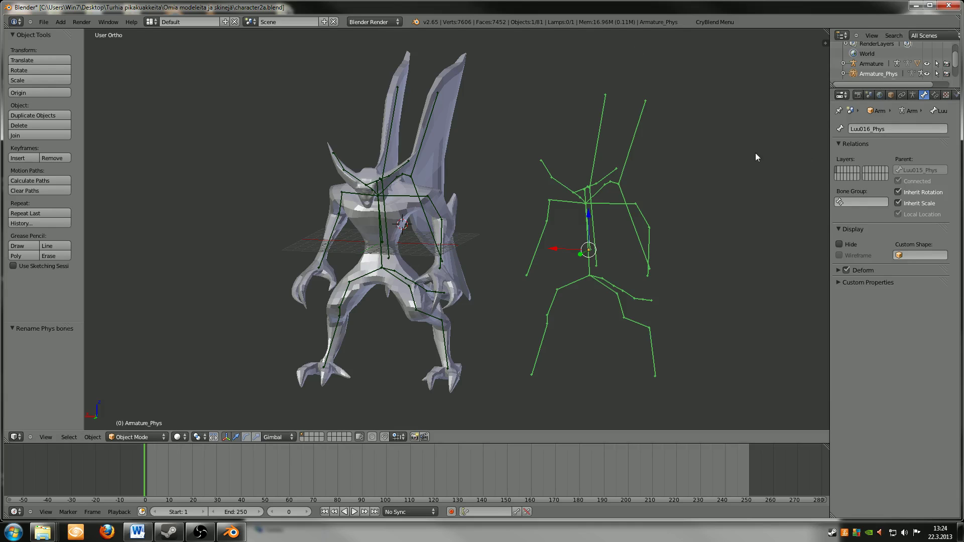
{"action": "middle_click_drag", "start_coordinate": [639, 226], "coordinate": [584, 236]}
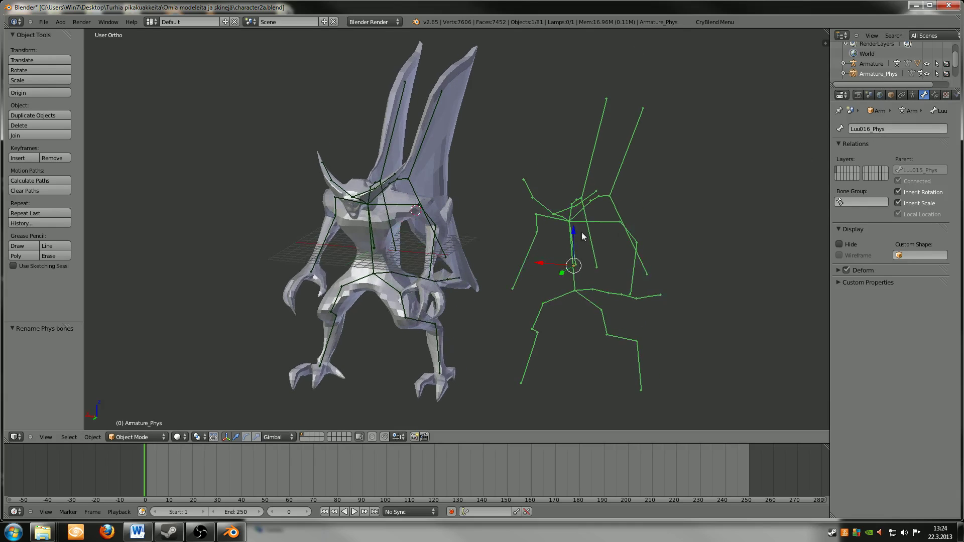
{"action": "right_click", "coordinate": [371, 239]}
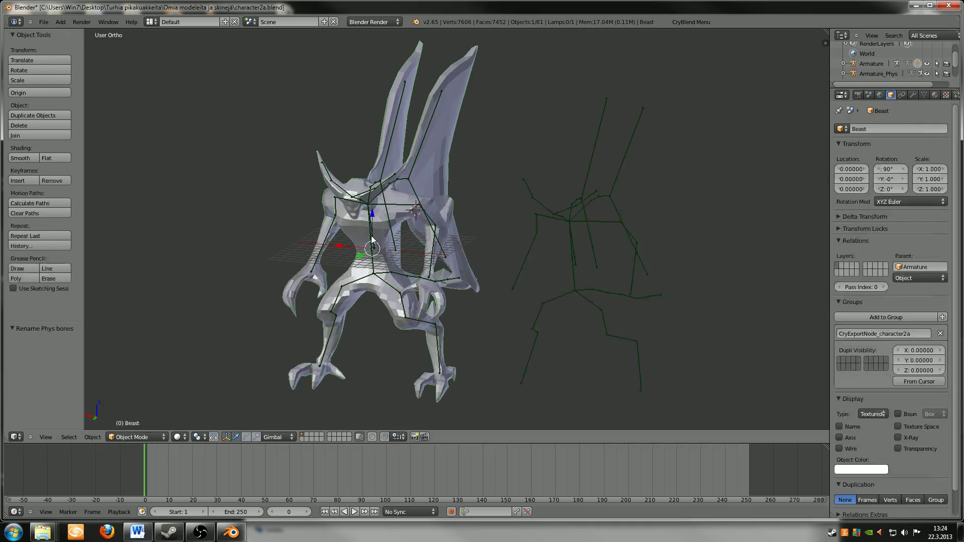
{"action": "right_click", "coordinate": [371, 240]}
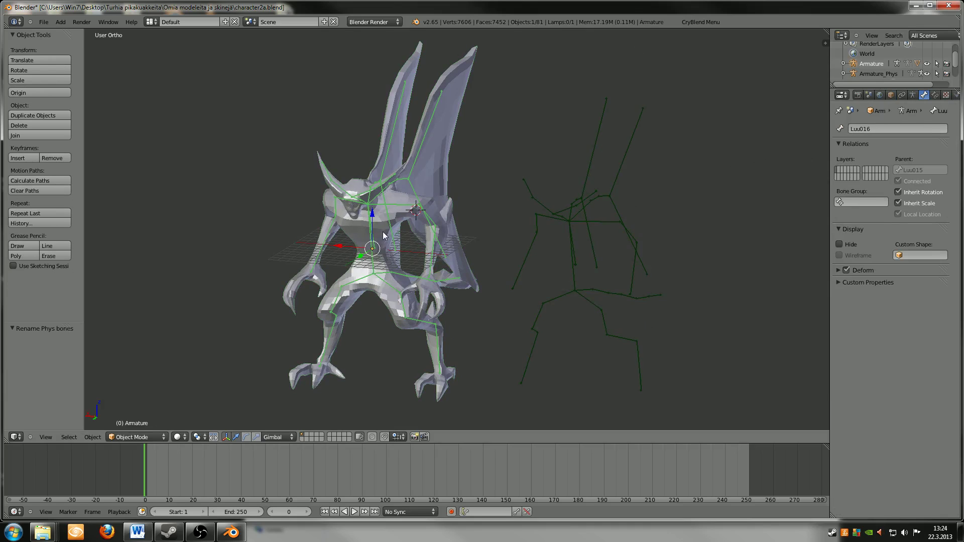
{"action": "left_click", "coordinate": [702, 22]}
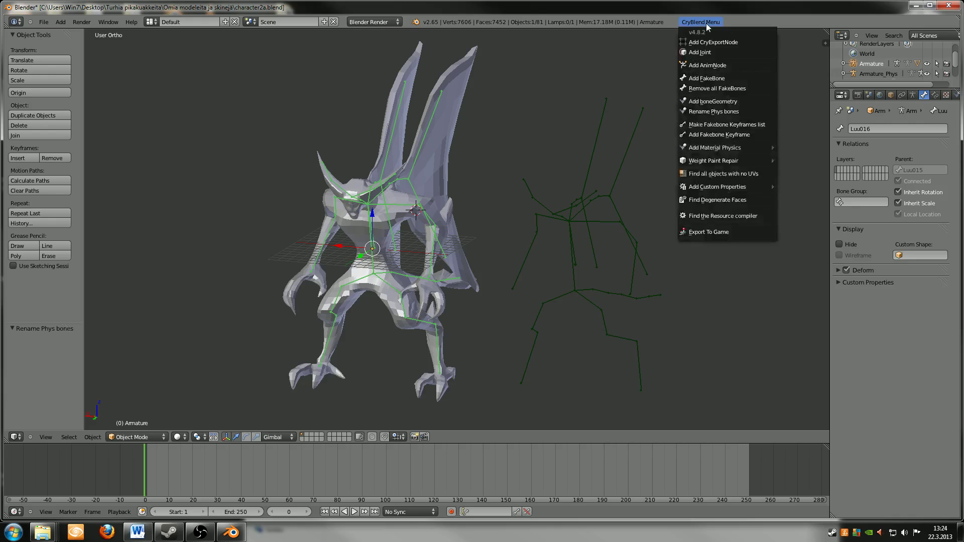
{"action": "left_click", "coordinate": [736, 101]}
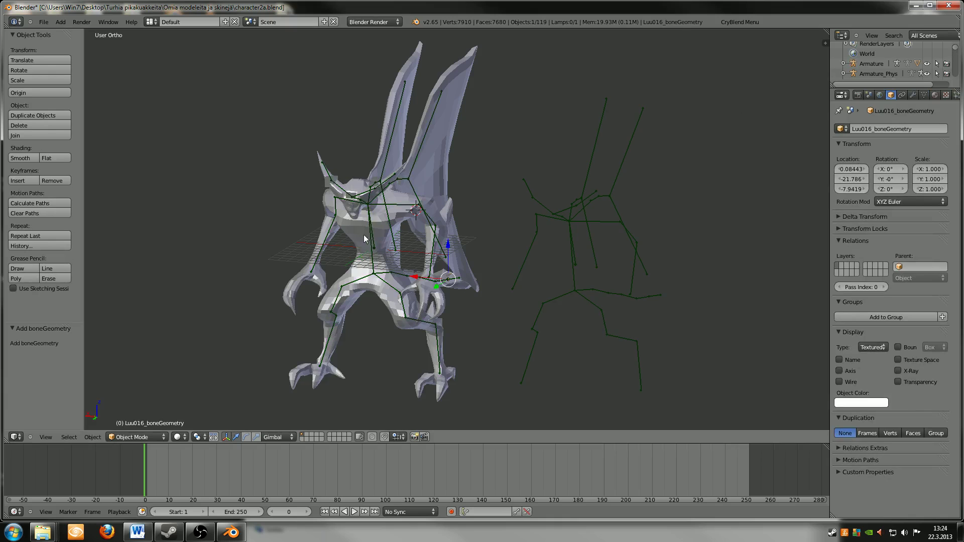
Step: Move the Beast mesh about 20.31 units along X, away from the bone boxes
{"action": "right_click", "coordinate": [404, 220]}
{"action": "key", "text": "g"}
{"action": "key", "text": "x"}
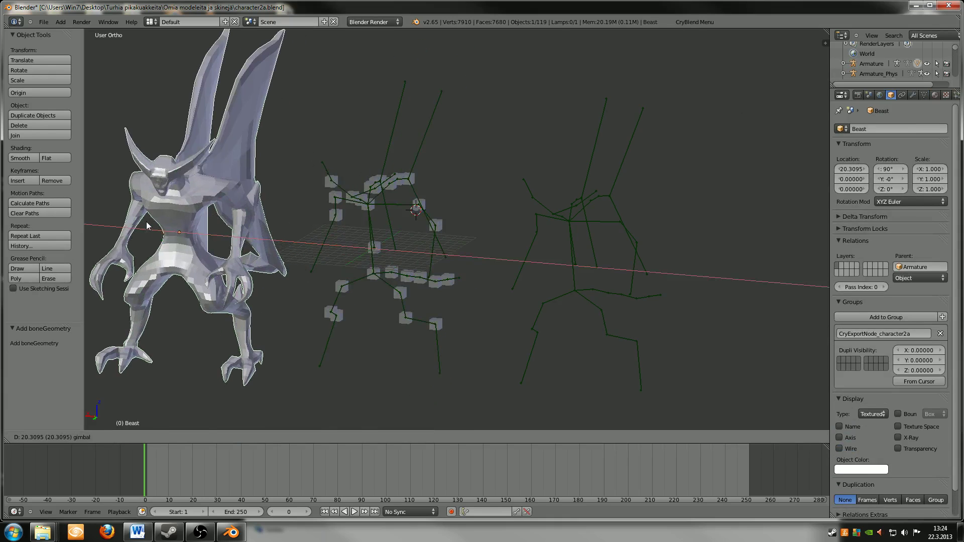
{"action": "left_click", "coordinate": [146, 221]}
Step: Check the material slots of the Luu022_boneGeometry box and the Beast mesh
{"action": "scroll", "coordinate": [317, 296], "scroll_direction": "up", "scroll_amount": 8}
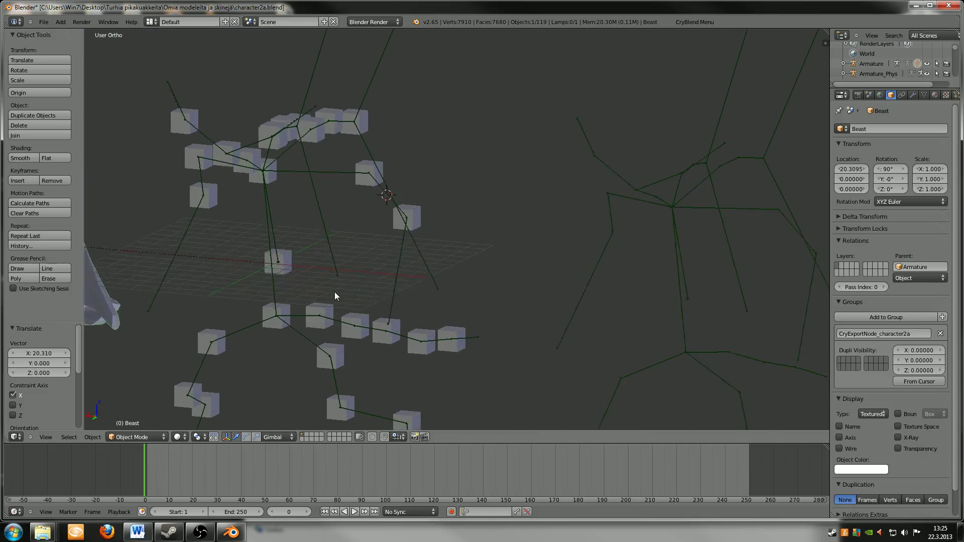
{"action": "scroll", "coordinate": [407, 397], "scroll_direction": "down", "scroll_amount": 1}
{"action": "right_click", "coordinate": [422, 388]}
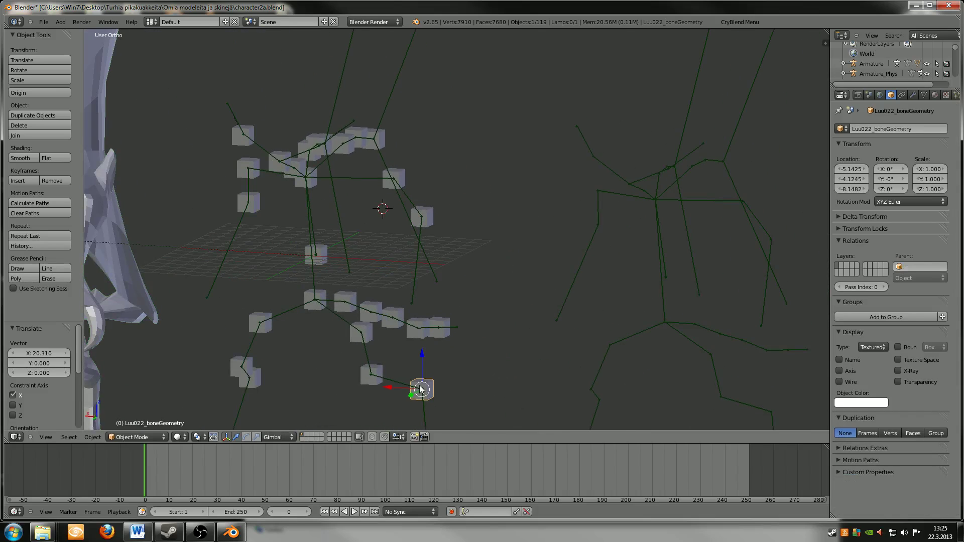
{"action": "left_click", "coordinate": [935, 95]}
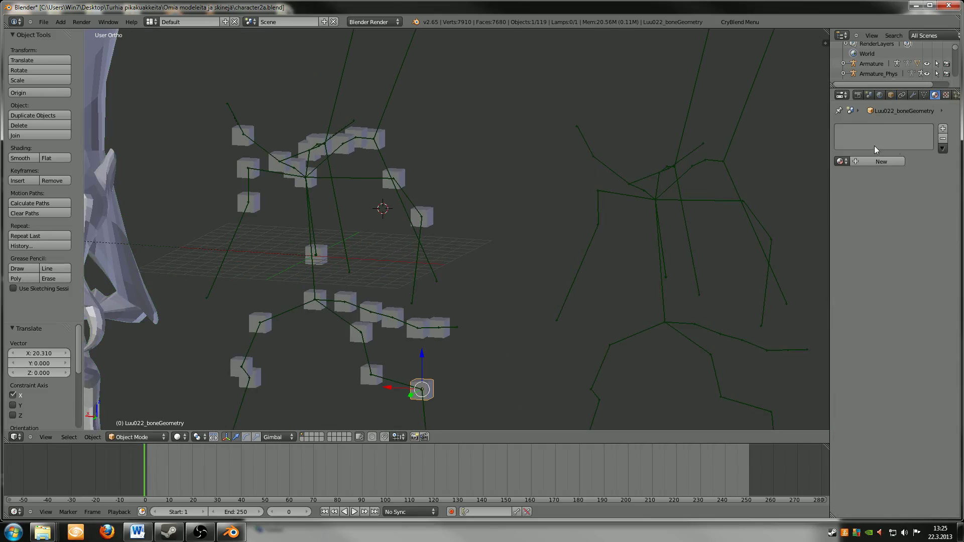
{"action": "scroll", "coordinate": [548, 266], "scroll_direction": "down", "scroll_amount": 4}
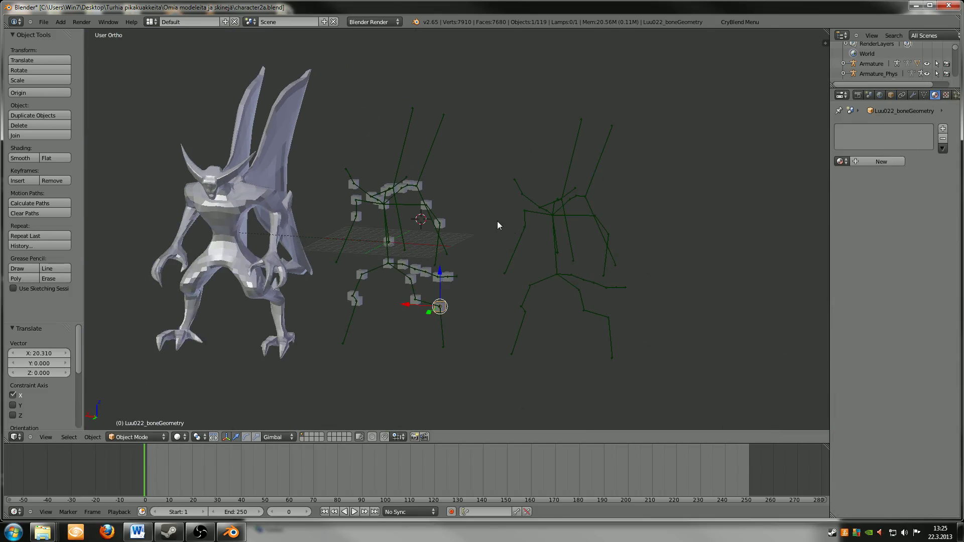
{"action": "right_click", "coordinate": [254, 204]}
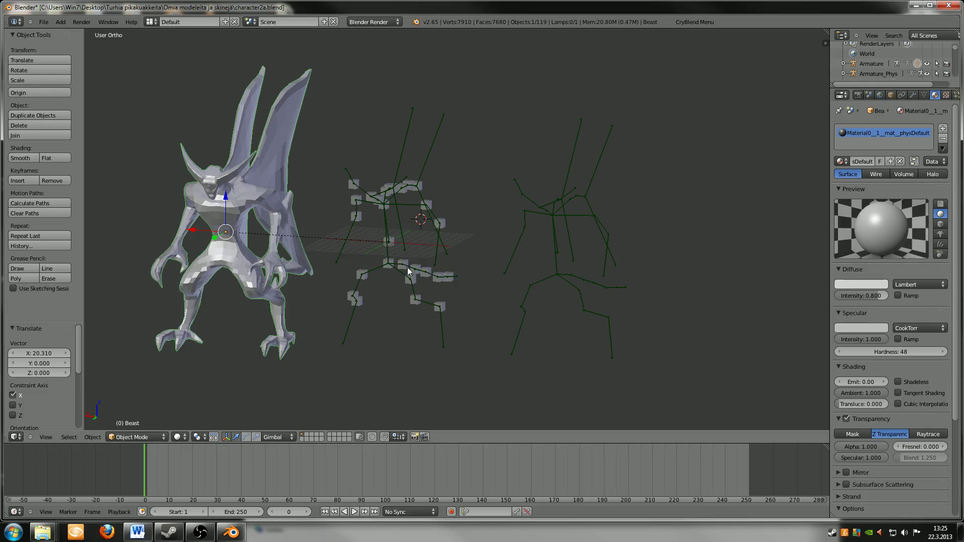
Step: Create a new material on the Luu022_boneGeometry box and name it Material0__2__skel_bone
{"action": "right_click", "coordinate": [442, 307]}
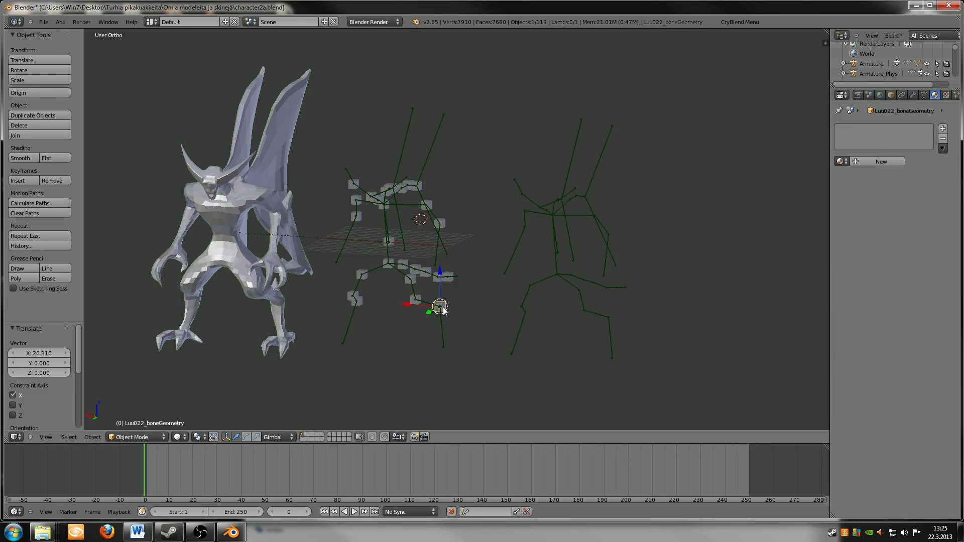
{"action": "left_click", "coordinate": [884, 164]}
{"action": "left_click", "coordinate": [873, 161]}
{"action": "key", "text": "End"}
{"action": "type", "text": "0"}
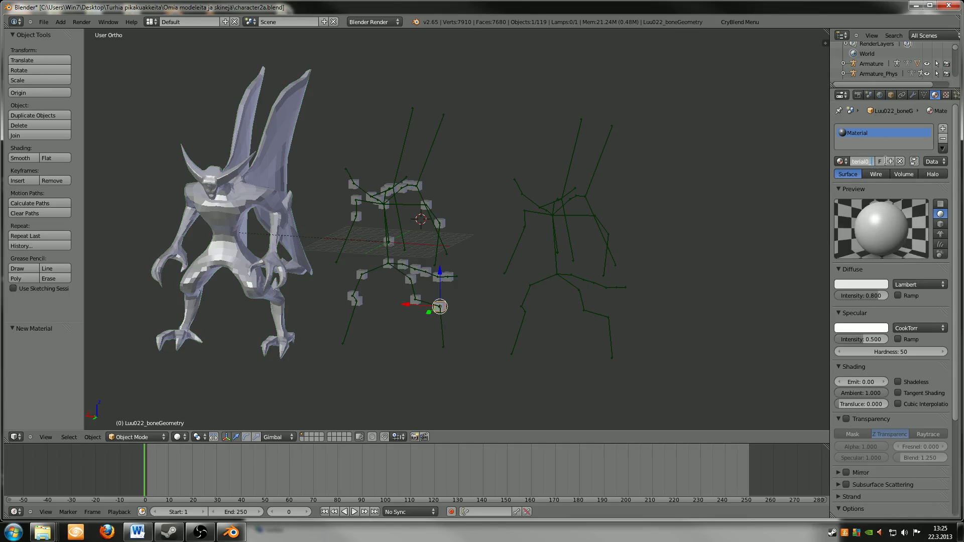
{"action": "type", "text": "_2"}
{"action": "type", "text": "_skel_bone"}
{"action": "key", "text": "Return"}
Step: Add the __physDefault suffix to the bone box's material name with CryBlend's material physics option
{"action": "left_click", "coordinate": [740, 21]}
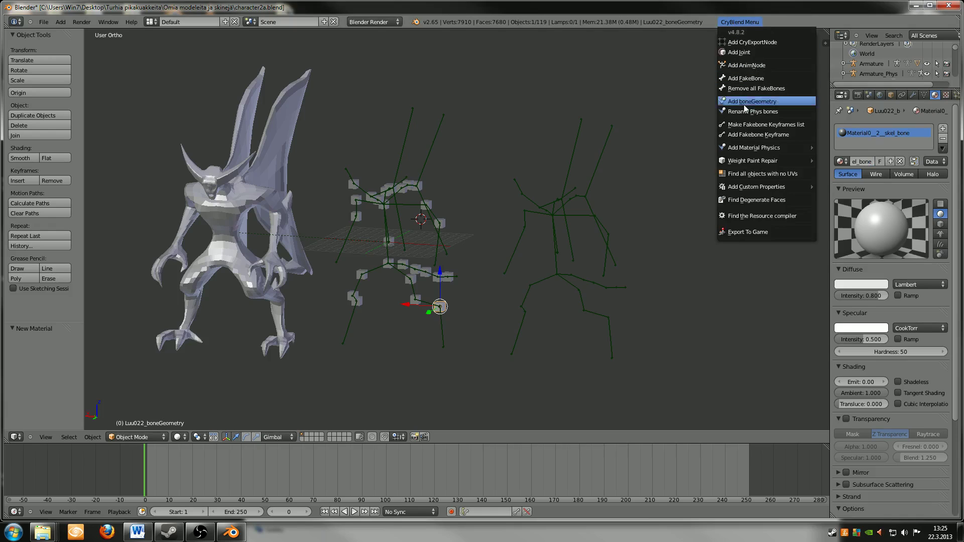
{"action": "mouse_move", "coordinate": [756, 148]}
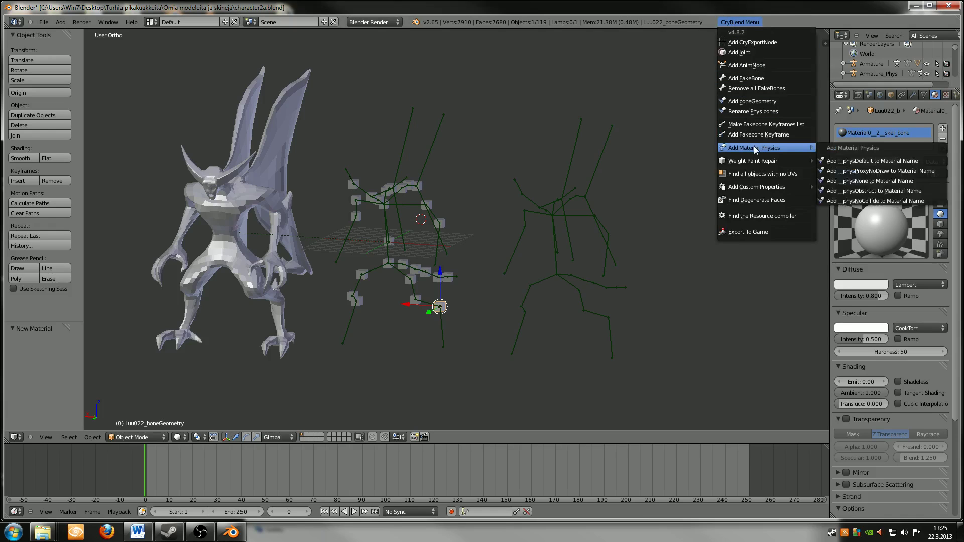
{"action": "left_click", "coordinate": [869, 162]}
Step: Assign the existing Material0__2__skel_bone physics material to the neighbouring leg box, Luu021_boneGeometry
{"action": "middle_click_drag", "start_coordinate": [613, 233], "coordinate": [532, 257]}
{"action": "scroll", "coordinate": [532, 257], "scroll_direction": "up", "scroll_amount": 6}
{"action": "middle_click_drag", "start_coordinate": [499, 284], "coordinate": [374, 370]}
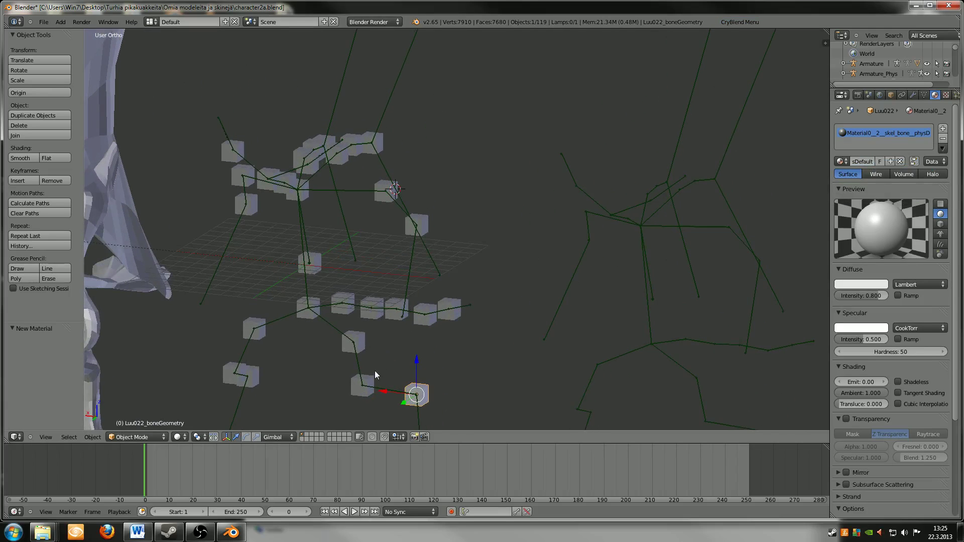
{"action": "right_click", "coordinate": [358, 394]}
{"action": "left_click", "coordinate": [839, 161]}
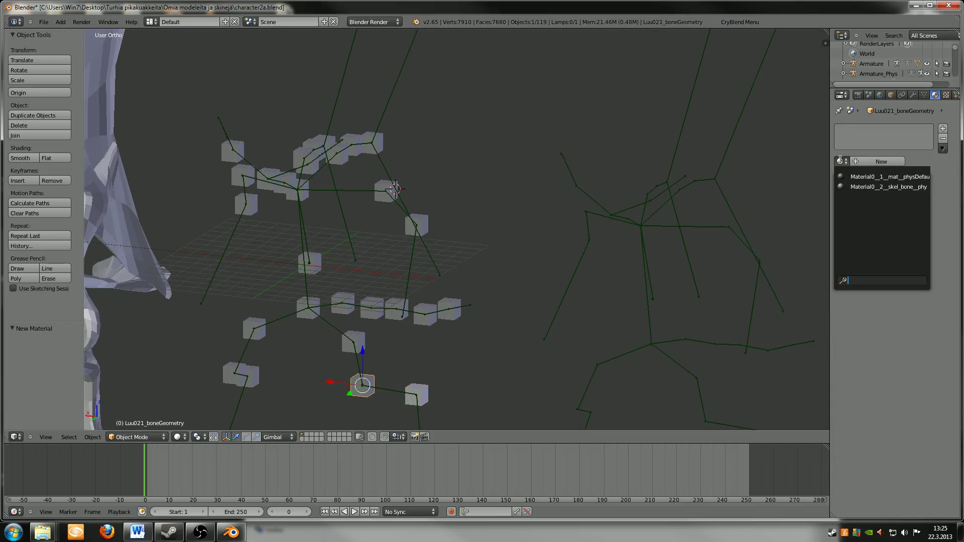
{"action": "left_click", "coordinate": [856, 186]}
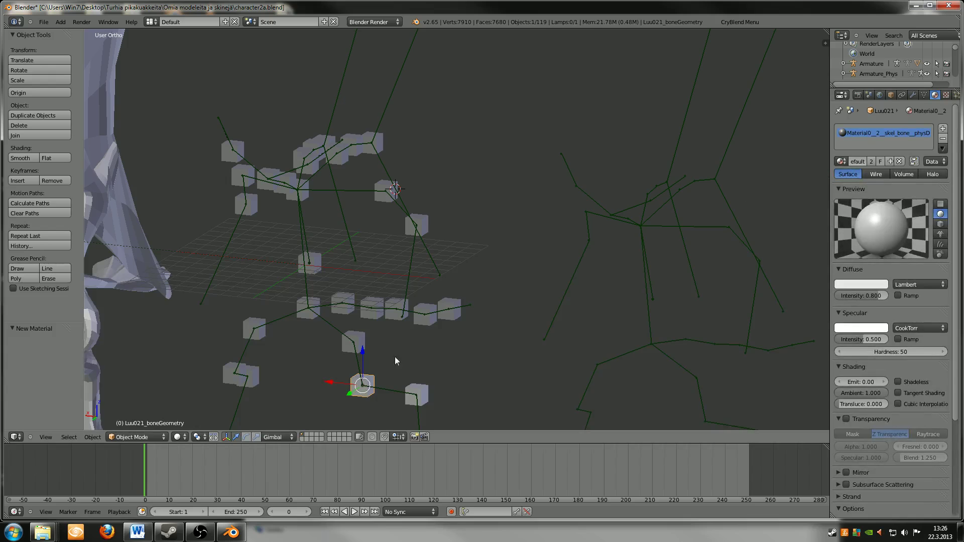
Step: Select the Luu020_boneGeometry box at the top of the leg and check its material slot
{"action": "right_click", "coordinate": [355, 343]}
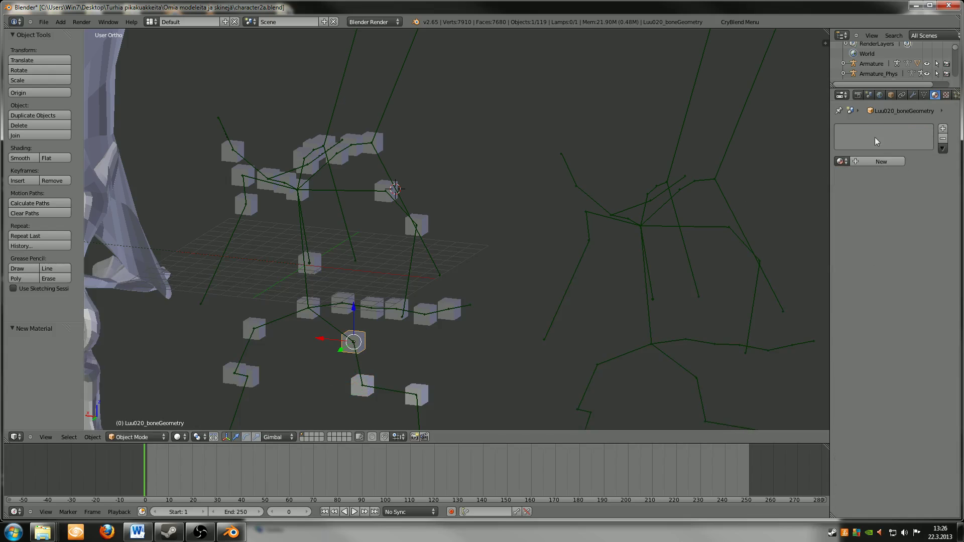
{"action": "scroll", "coordinate": [489, 296], "scroll_direction": "down", "scroll_amount": 4}
{"action": "middle_click_drag", "start_coordinate": [493, 291], "coordinate": [438, 308]}
{"action": "scroll", "coordinate": [415, 315], "scroll_direction": "up", "scroll_amount": 5}
Step: Delete two of the overlapping bone boxes at the pelvis joint, starting with Luu011_boneGeometry
{"action": "right_click", "coordinate": [265, 305]}
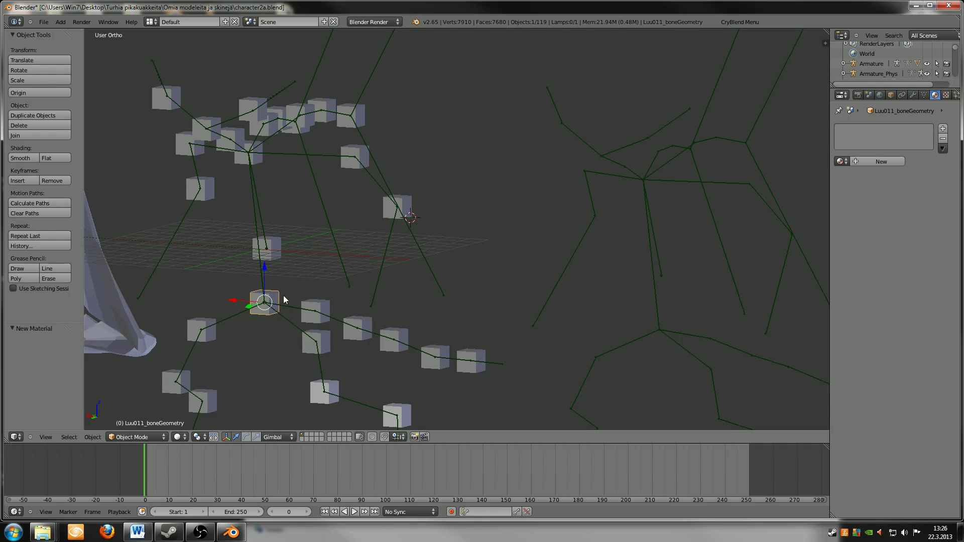
{"action": "middle_click_drag", "start_coordinate": [265, 328], "coordinate": [311, 333]}
{"action": "scroll", "coordinate": [316, 335], "scroll_direction": "down", "scroll_amount": 4}
{"action": "middle_click_drag", "start_coordinate": [427, 334], "coordinate": [405, 331]}
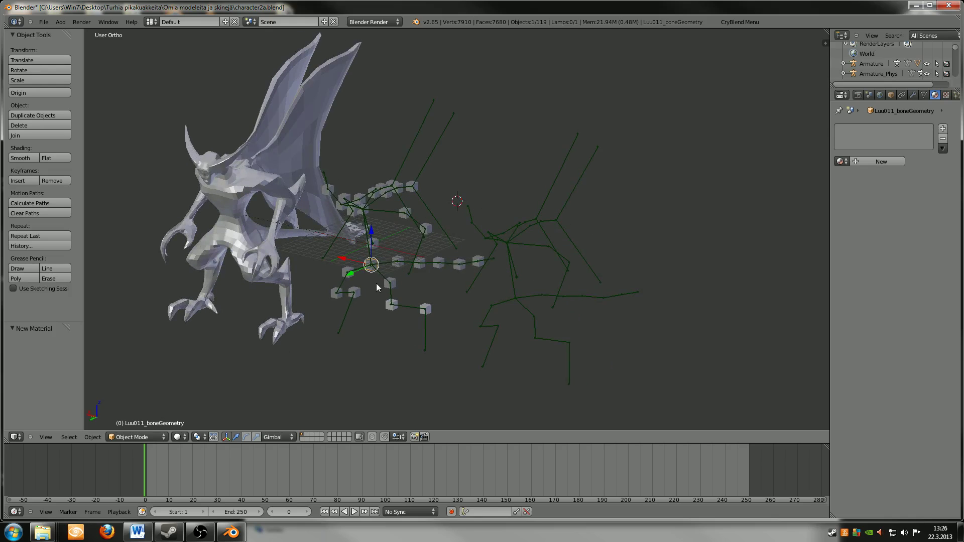
{"action": "middle_click_drag", "start_coordinate": [376, 284], "coordinate": [391, 265]}
{"action": "scroll", "coordinate": [391, 266], "scroll_direction": "up", "scroll_amount": 2}
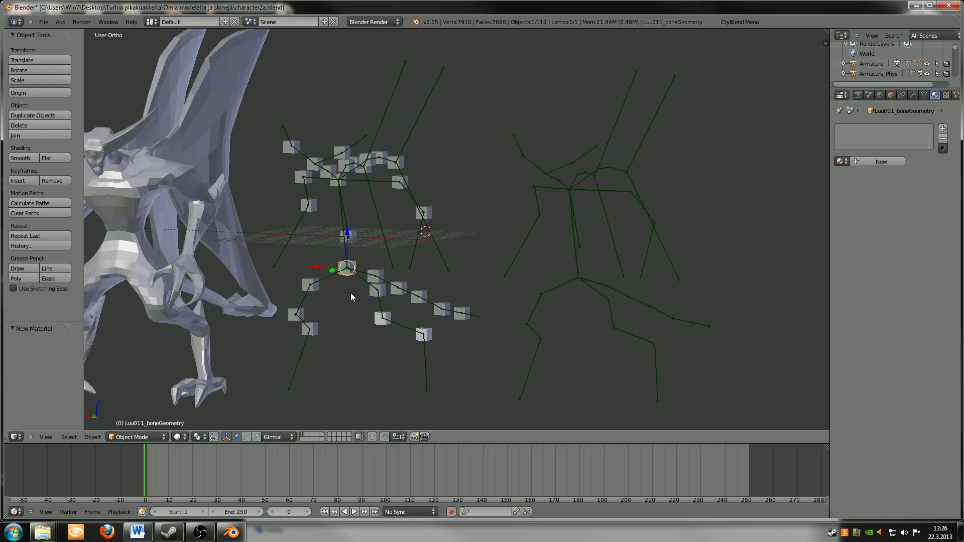
{"action": "middle_click_drag", "start_coordinate": [351, 294], "coordinate": [412, 346]}
{"action": "middle_click_drag", "start_coordinate": [444, 381], "coordinate": [422, 387]}
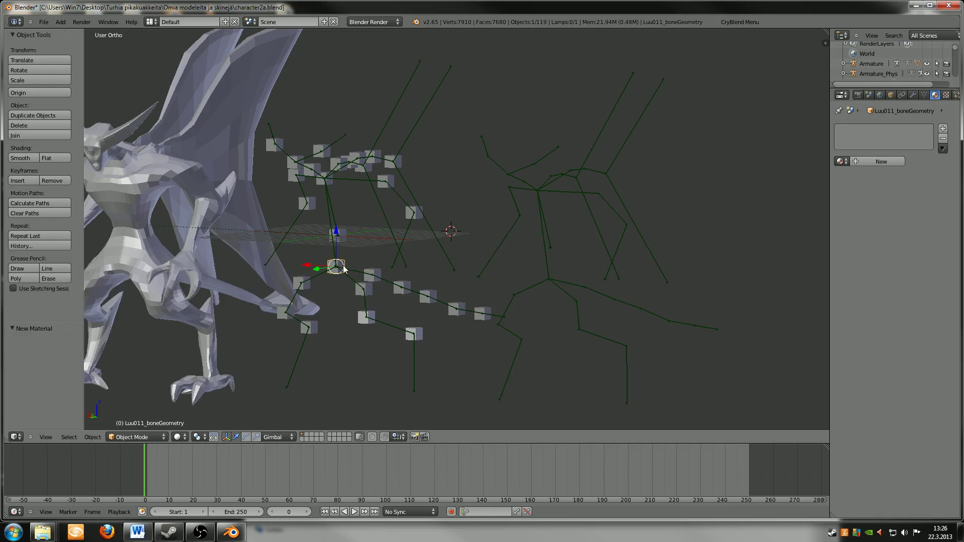
{"action": "scroll", "coordinate": [335, 313], "scroll_direction": "up", "scroll_amount": 3}
{"action": "middle_click_drag", "start_coordinate": [336, 313], "coordinate": [305, 319]}
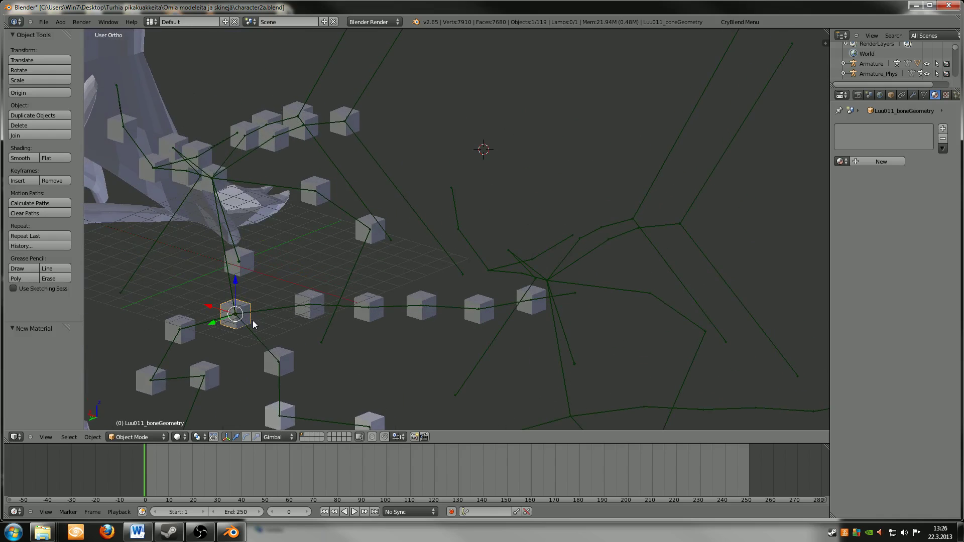
{"action": "key", "text": "x"}
{"action": "left_click", "coordinate": [240, 323]}
{"action": "right_click", "coordinate": [231, 317]}
{"action": "key", "text": "x"}
{"action": "left_click", "coordinate": [225, 317]}
Step: Delete three of the overlapping bone boxes at the upper-spine joint, including Luu030_boneGeometry and Luu025_boneGeometry
{"action": "middle_click_drag", "start_coordinate": [251, 302], "coordinate": [246, 260]}
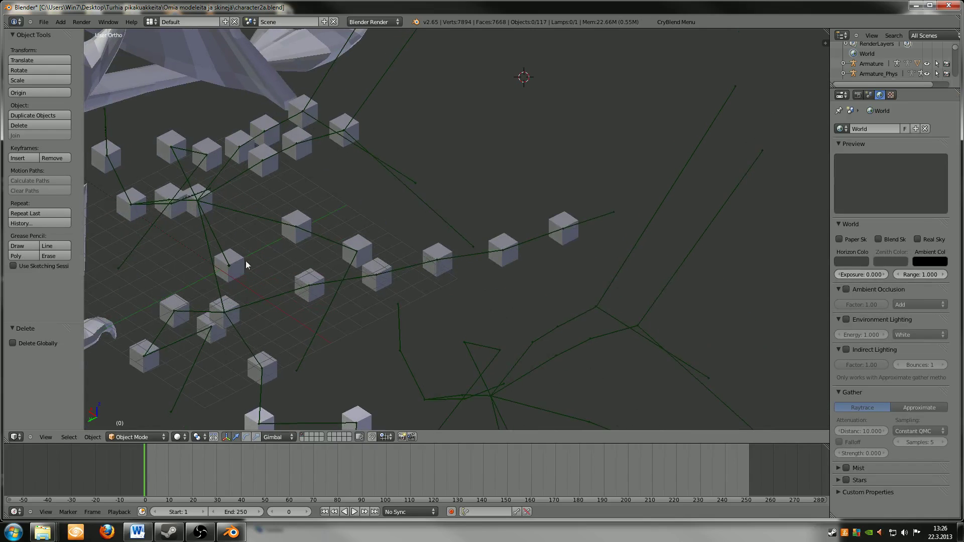
{"action": "right_click", "coordinate": [208, 200]}
{"action": "key", "text": "x"}
{"action": "left_click", "coordinate": [208, 202]}
{"action": "right_click", "coordinate": [208, 200]}
{"action": "key", "text": "x"}
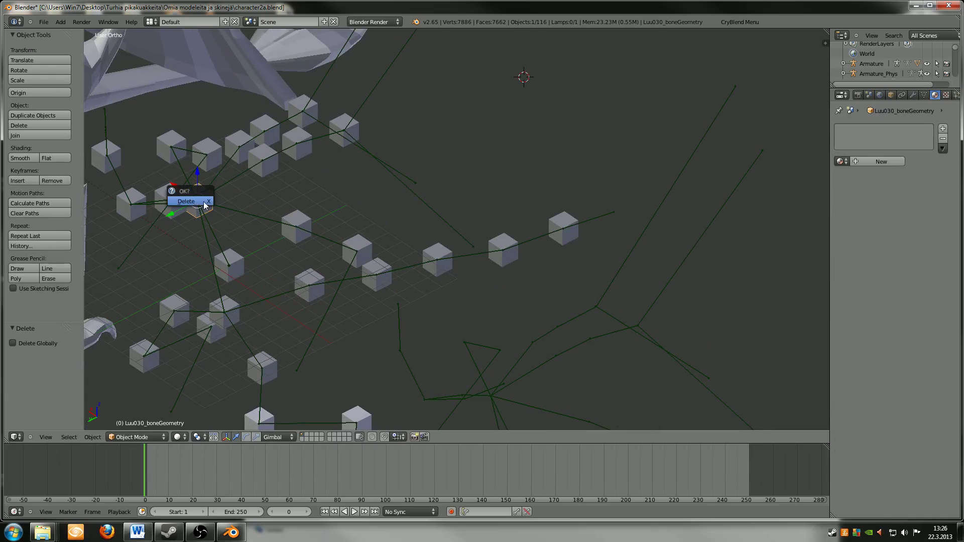
{"action": "left_click", "coordinate": [207, 202]}
{"action": "right_click", "coordinate": [208, 203]}
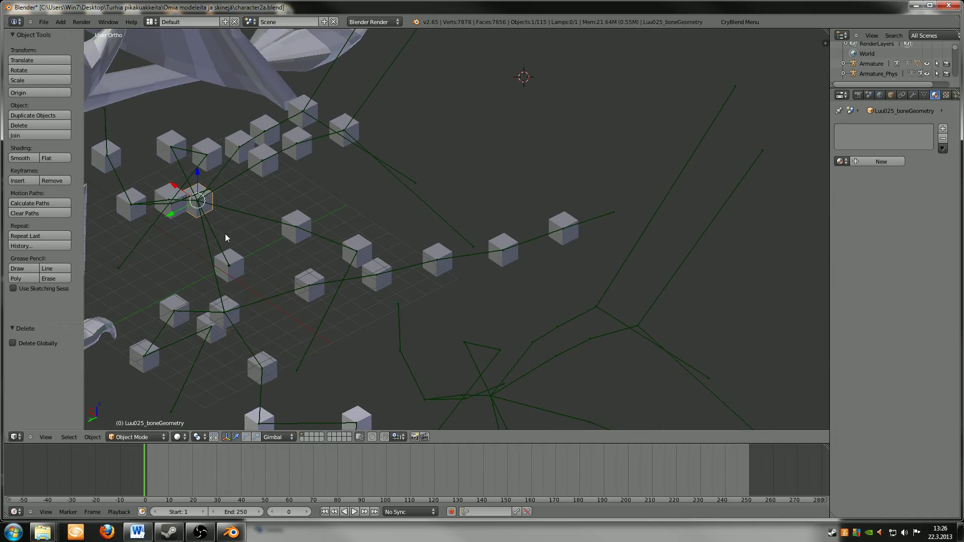
{"action": "middle_click_drag", "start_coordinate": [224, 232], "coordinate": [213, 268]}
{"action": "key", "text": "x"}
{"action": "left_click", "coordinate": [211, 268]}
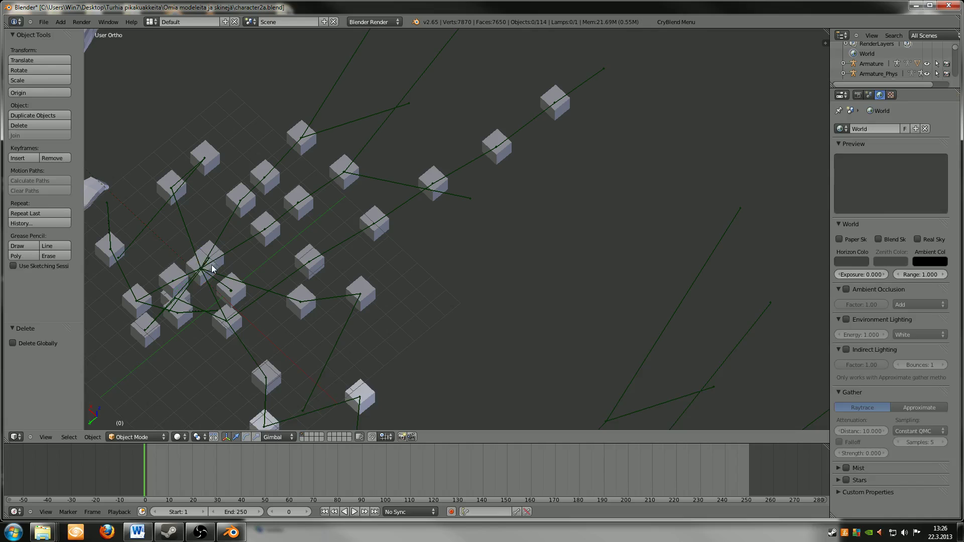
Step: Delete three more stacked boxes at the same upper-spine joint, including Luu001_boneGeometry, keeping the adjacent Luu019_boneGeometry
{"action": "right_click", "coordinate": [211, 269]}
{"action": "key", "text": "x"}
{"action": "left_click", "coordinate": [205, 267]}
{"action": "right_click", "coordinate": [201, 268]}
{"action": "key", "text": "x"}
{"action": "left_click", "coordinate": [199, 267]}
{"action": "right_click", "coordinate": [213, 267]}
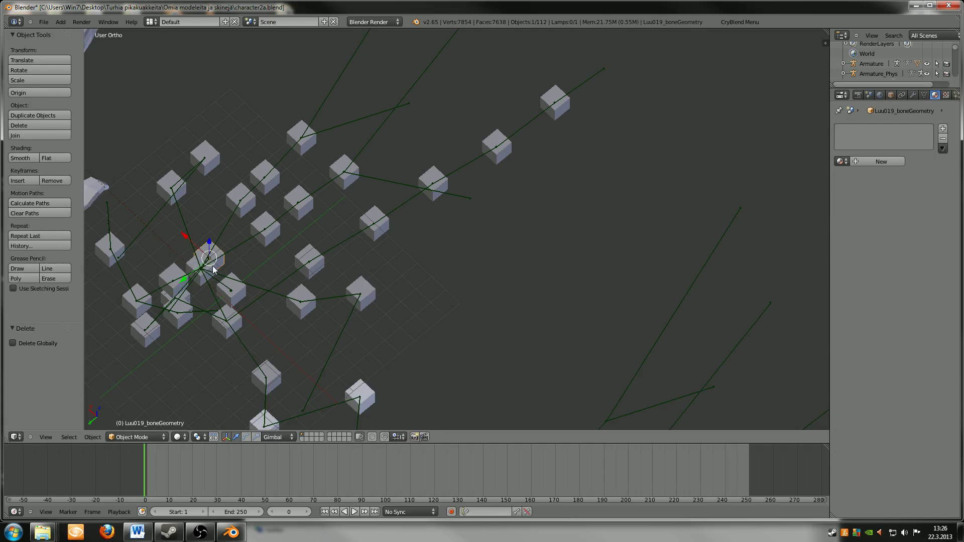
{"action": "key", "text": "x"}
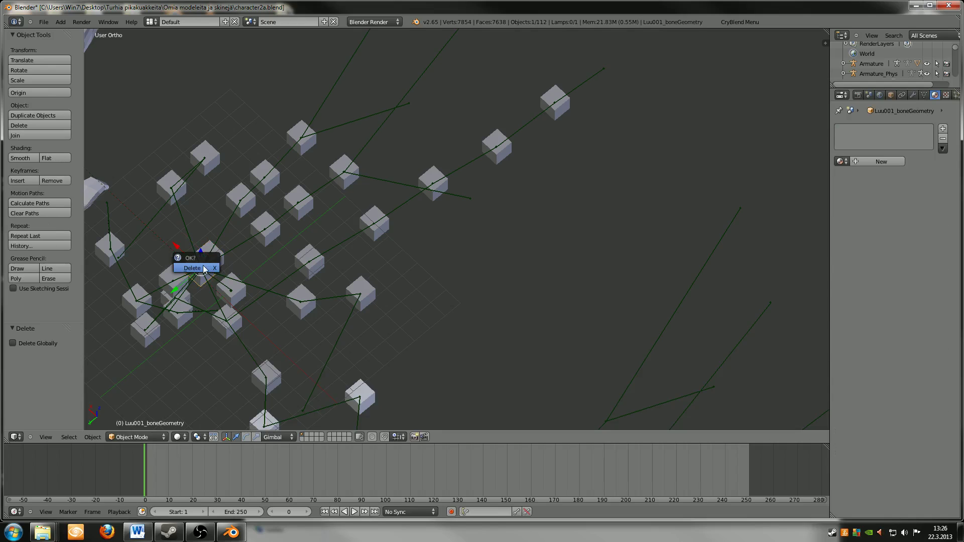
{"action": "left_click", "coordinate": [202, 266]}
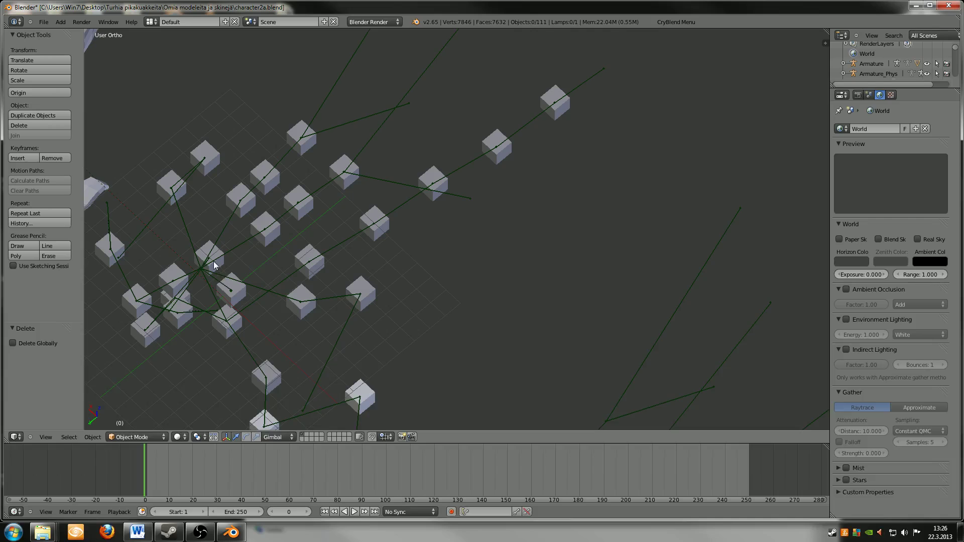
Step: Undo the deletion of the Luu001_boneGeometry box at the upper-spine joint
{"action": "middle_click_drag", "start_coordinate": [226, 271], "coordinate": [216, 223]}
{"action": "key", "text": "ctrl+z"}
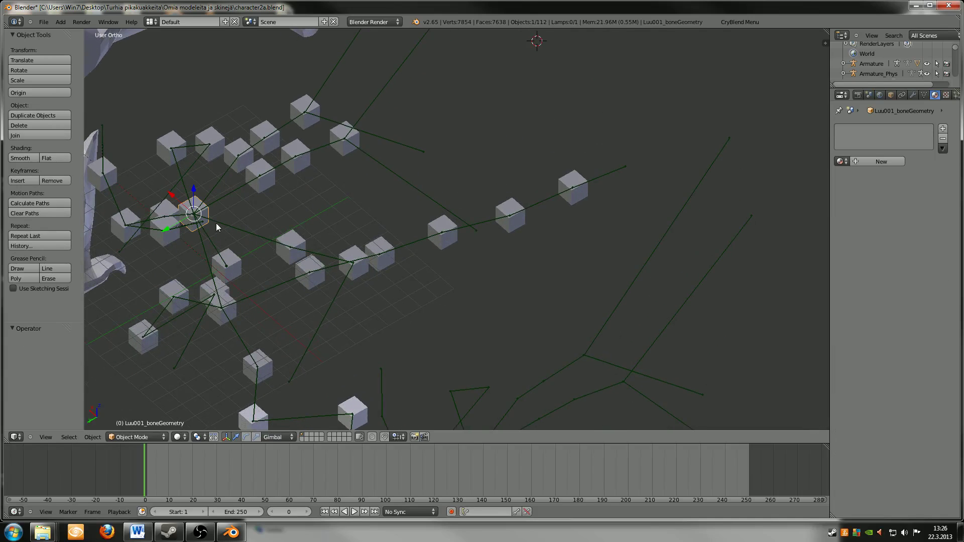
{"action": "middle_click_drag", "start_coordinate": [302, 318], "coordinate": [431, 340]}
{"action": "scroll", "coordinate": [428, 345], "scroll_direction": "down", "scroll_amount": 4}
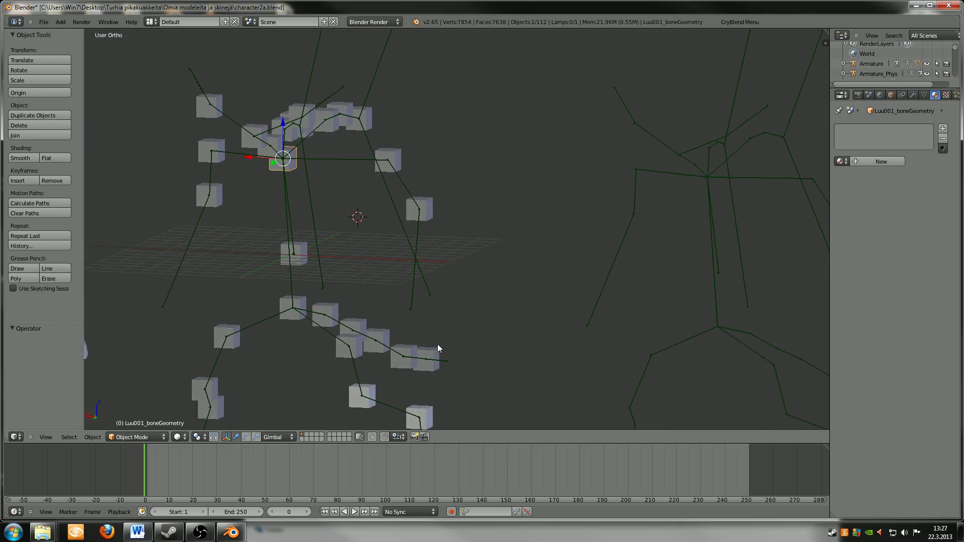
Step: In Edit Mode, extrude the bottom face of the Luu022_boneGeometry leg box about 5.3 units downward along Z
{"action": "right_click", "coordinate": [435, 337]}
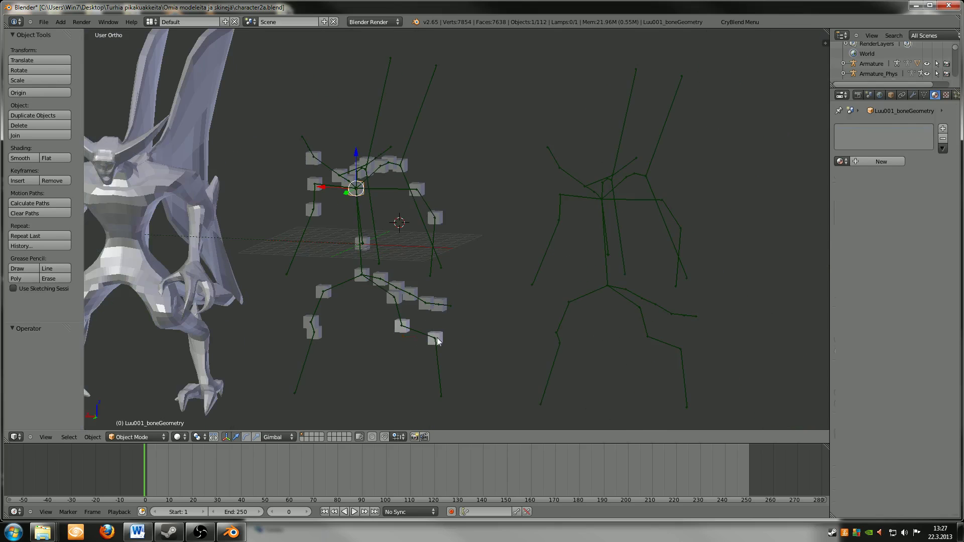
{"action": "left_click", "coordinate": [143, 437]}
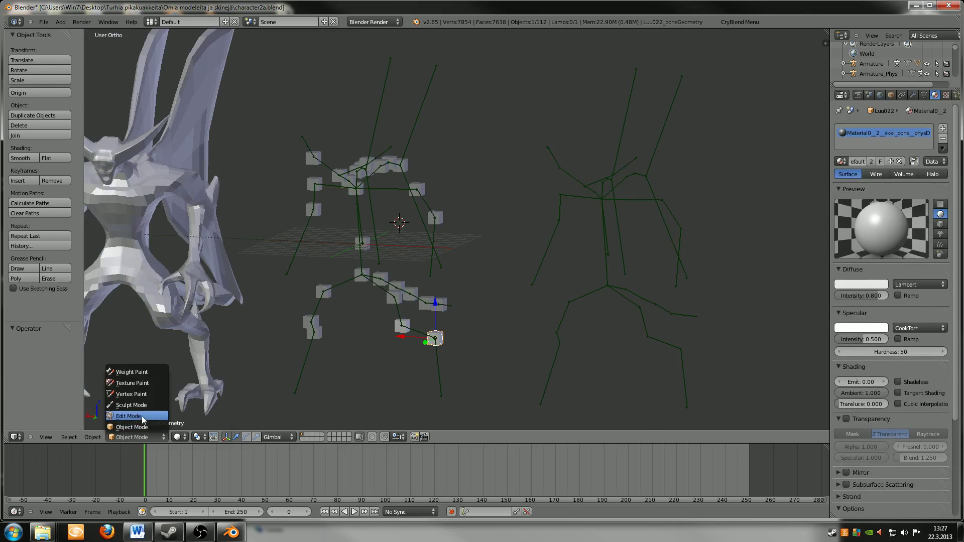
{"action": "left_click", "coordinate": [142, 416]}
{"action": "middle_click_drag", "start_coordinate": [459, 374], "coordinate": [461, 364]}
{"action": "key", "text": "a"}
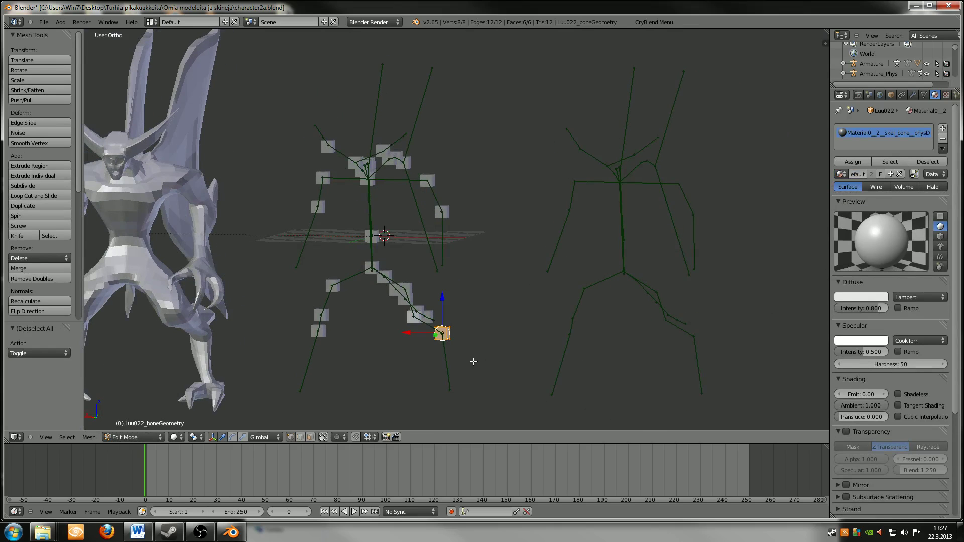
{"action": "key", "text": "a"}
{"action": "key", "text": "c"}
{"action": "left_click", "coordinate": [451, 340]}
{"action": "right_click", "coordinate": [438, 342]}
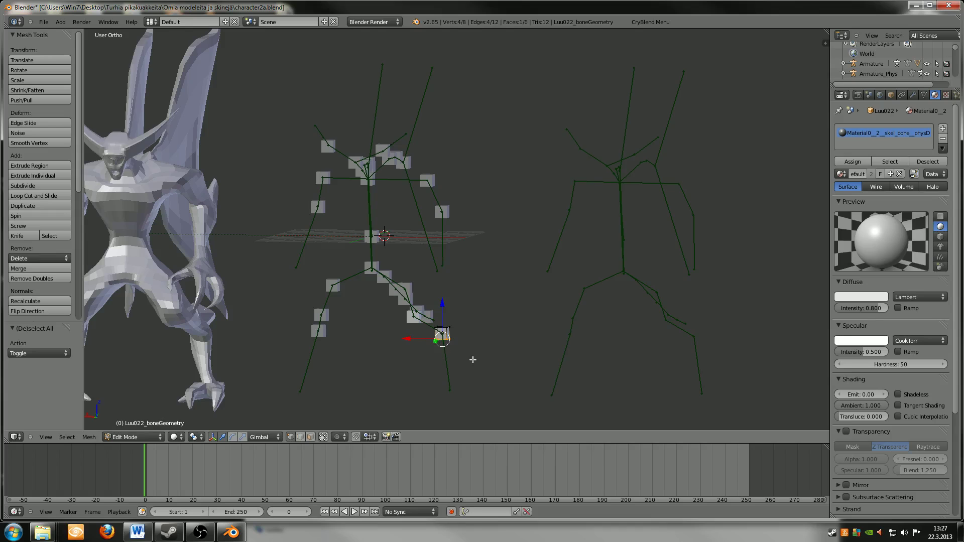
{"action": "key", "text": "e"}
{"action": "left_click", "coordinate": [486, 416]}
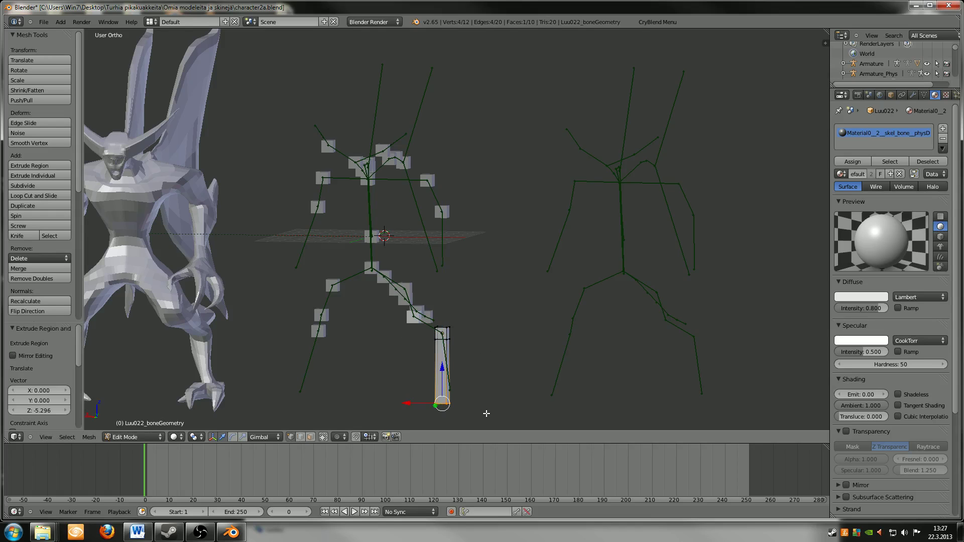
Step: Move the extruded lower end of the leg box about -0.85 units along X toward the bone's tip
{"action": "key", "text": "g"}
{"action": "key", "text": "x"}
{"action": "left_click", "coordinate": [415, 402]}
{"action": "middle_click_drag", "start_coordinate": [416, 402], "coordinate": [495, 392]}
{"action": "scroll", "coordinate": [497, 390], "scroll_direction": "down", "scroll_amount": 4}
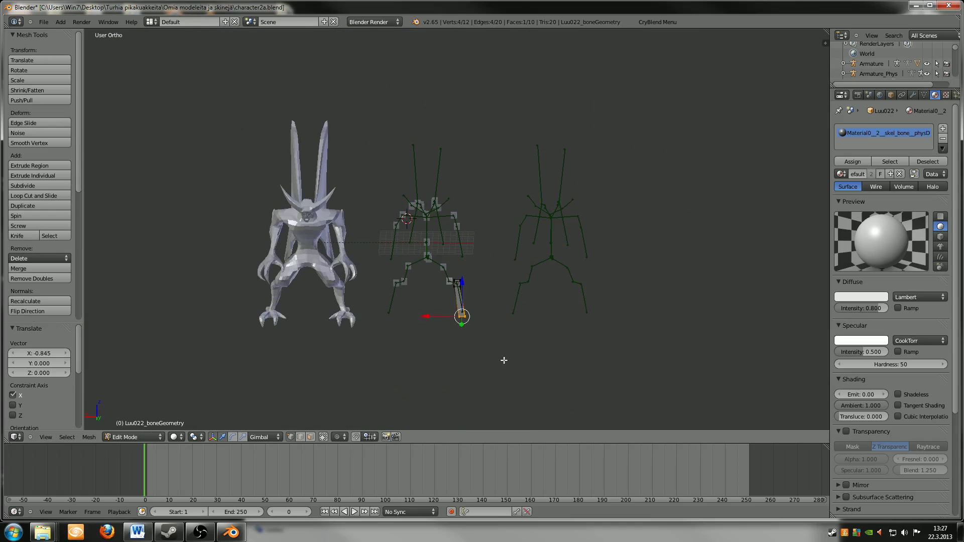
Step: Fine-tune the leg box's lower end against the bone, finishing with a shift of about -0.38 along X, and return to Object Mode
{"action": "scroll", "coordinate": [504, 351], "scroll_direction": "up", "scroll_amount": 4}
{"action": "scroll", "coordinate": [493, 334], "scroll_direction": "up", "scroll_amount": 7}
{"action": "middle_click_drag", "start_coordinate": [478, 334], "coordinate": [350, 330], "text": "shift"}
{"action": "left_click_drag", "start_coordinate": [250, 303], "coordinate": [149, 276]}
{"action": "middle_click_drag", "start_coordinate": [149, 275], "coordinate": [465, 346]}
{"action": "left_click_drag", "start_coordinate": [469, 366], "coordinate": [490, 366]}
{"action": "middle_click_drag", "start_coordinate": [489, 367], "coordinate": [495, 345]}
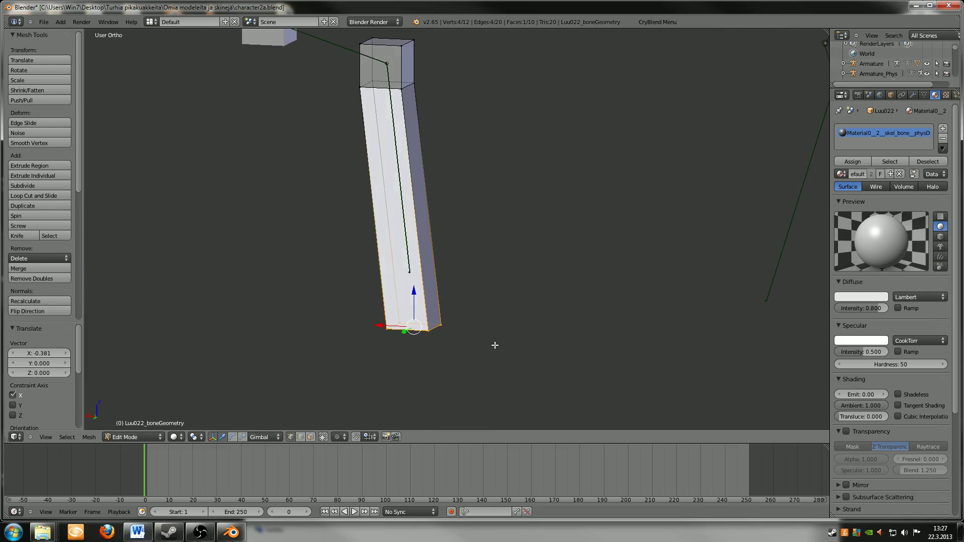
{"action": "scroll", "coordinate": [495, 345], "scroll_direction": "down", "scroll_amount": 3}
{"action": "middle_click_drag", "start_coordinate": [452, 300], "coordinate": [476, 281]}
{"action": "scroll", "coordinate": [476, 281], "scroll_direction": "down", "scroll_amount": 5}
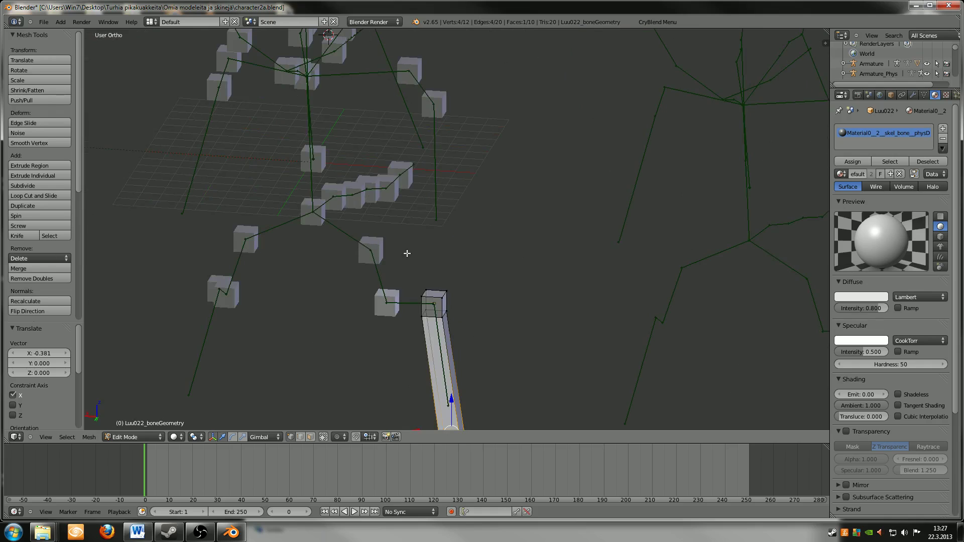
{"action": "left_click", "coordinate": [134, 437]}
{"action": "left_click", "coordinate": [145, 430]}
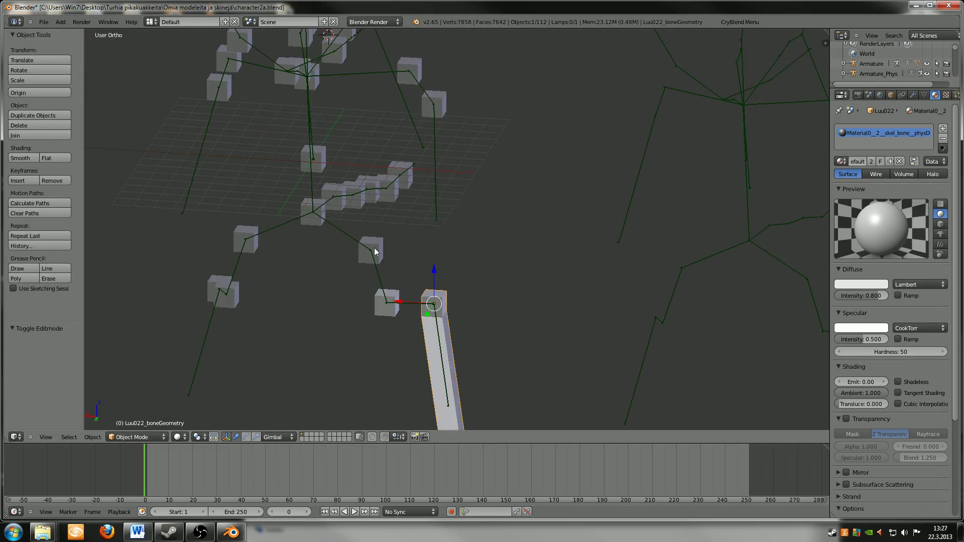
Step: Assign the existing Material0__2__skel_bone__physDefault material to the Luu020_boneGeometry and Luu009_boneGeometry boxes
{"action": "right_click", "coordinate": [372, 249]}
{"action": "left_click", "coordinate": [840, 161]}
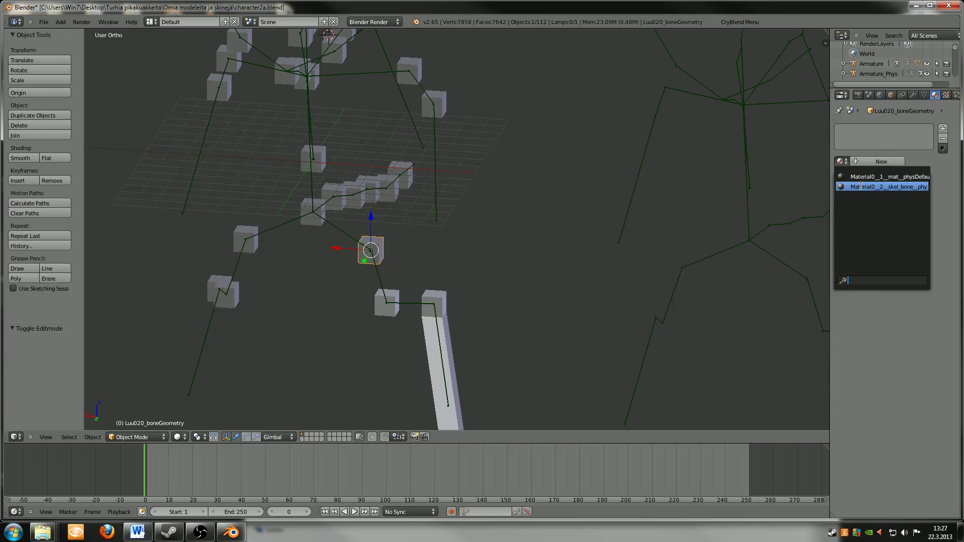
{"action": "left_click", "coordinate": [861, 186]}
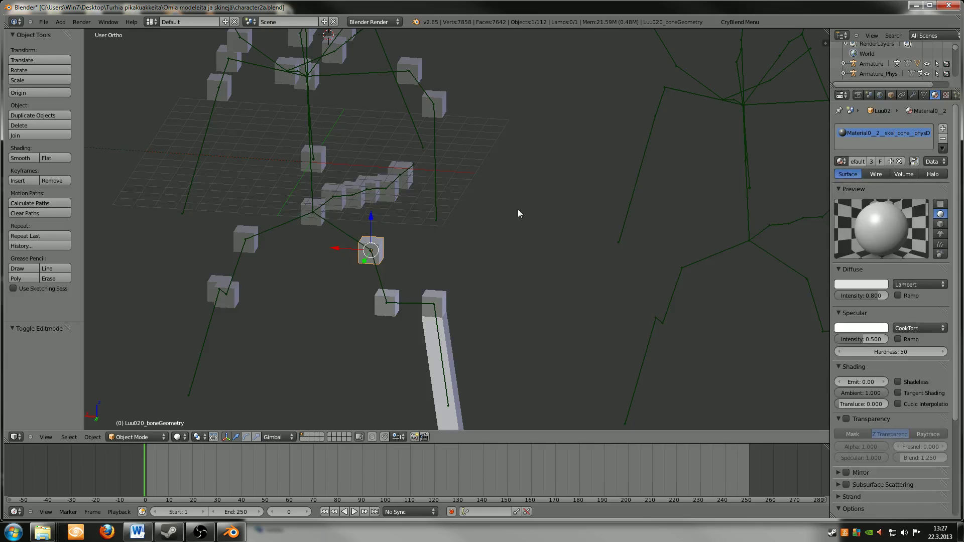
{"action": "right_click", "coordinate": [319, 222]}
{"action": "left_click", "coordinate": [840, 161]}
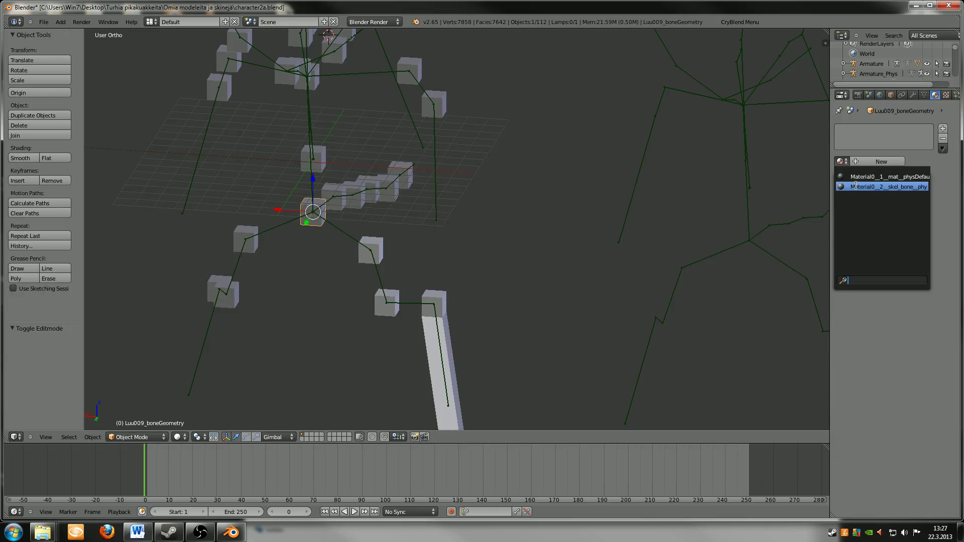
{"action": "left_click", "coordinate": [856, 186]}
Step: Assign the same skel_bone physics material to the Luu017_boneGeometry box at the top of the other leg
{"action": "middle_click_drag", "start_coordinate": [378, 255], "coordinate": [254, 252]}
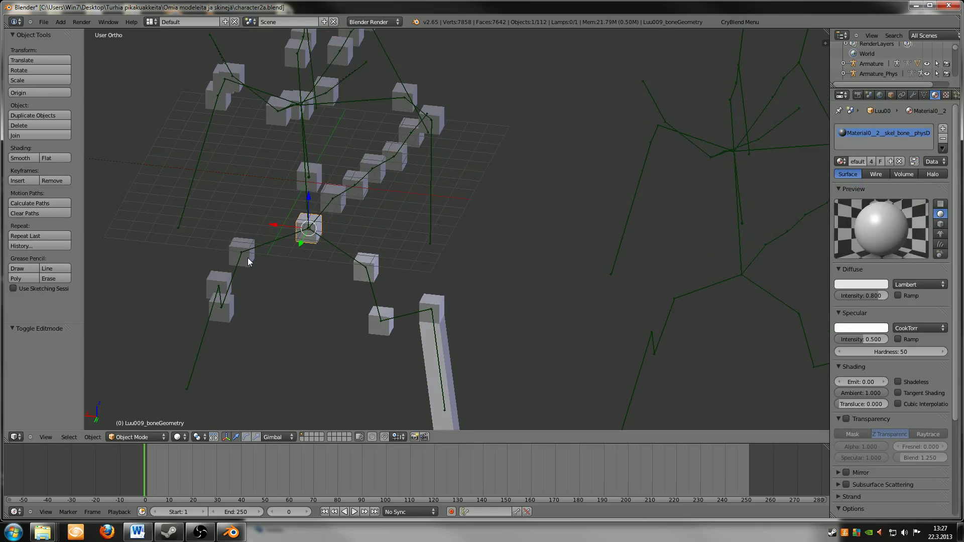
{"action": "right_click", "coordinate": [248, 258]}
{"action": "left_click", "coordinate": [849, 160]}
{"action": "left_click", "coordinate": [859, 187]}
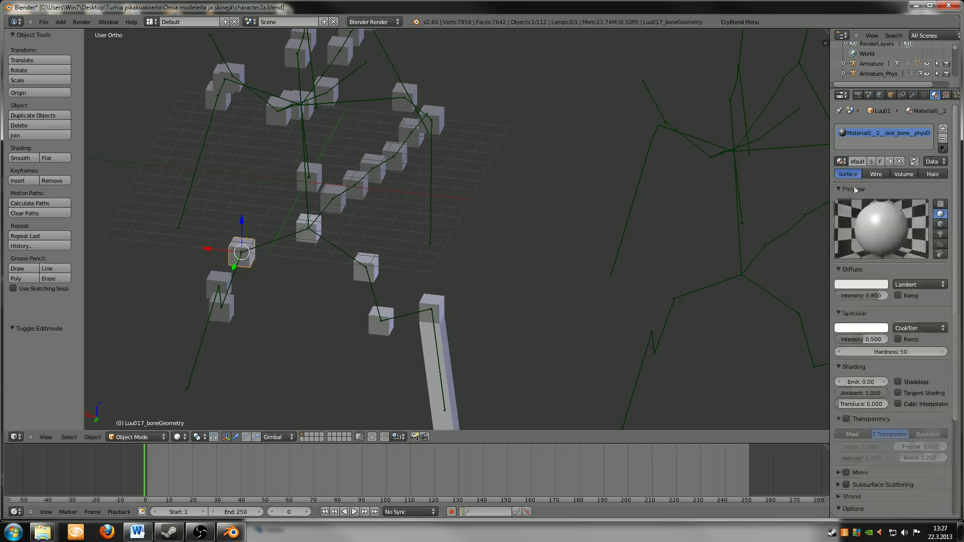
Step: Select the Beast mesh and set its X location to 0
{"action": "middle_click_drag", "start_coordinate": [535, 215], "coordinate": [345, 164]}
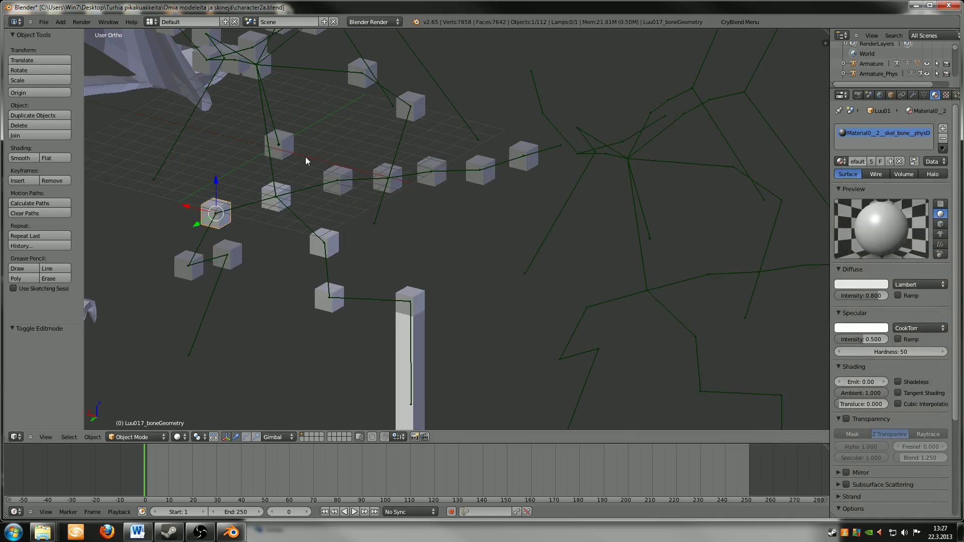
{"action": "scroll", "coordinate": [363, 89], "scroll_direction": "down", "scroll_amount": 5}
{"action": "middle_click_drag", "start_coordinate": [310, 147], "coordinate": [497, 154]}
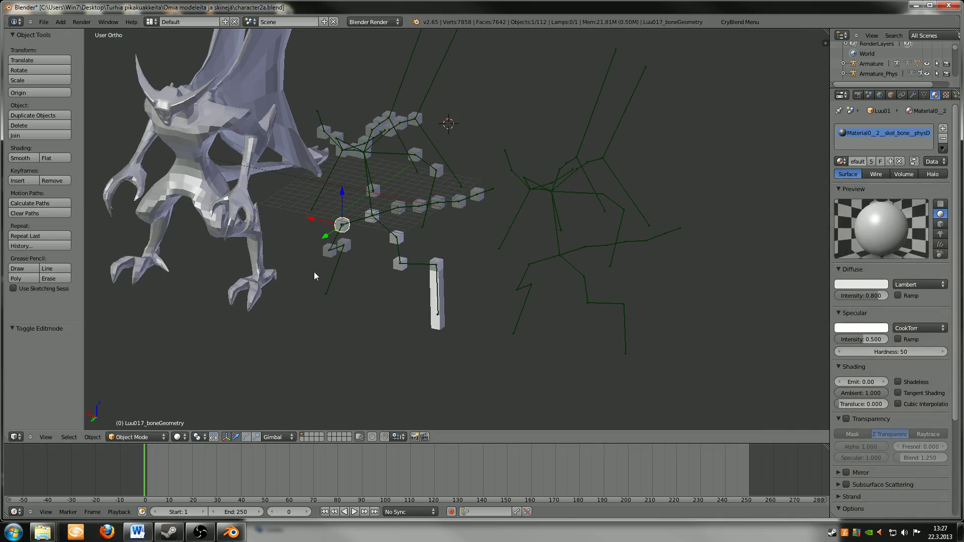
{"action": "scroll", "coordinate": [314, 275], "scroll_direction": "down", "scroll_amount": 3}
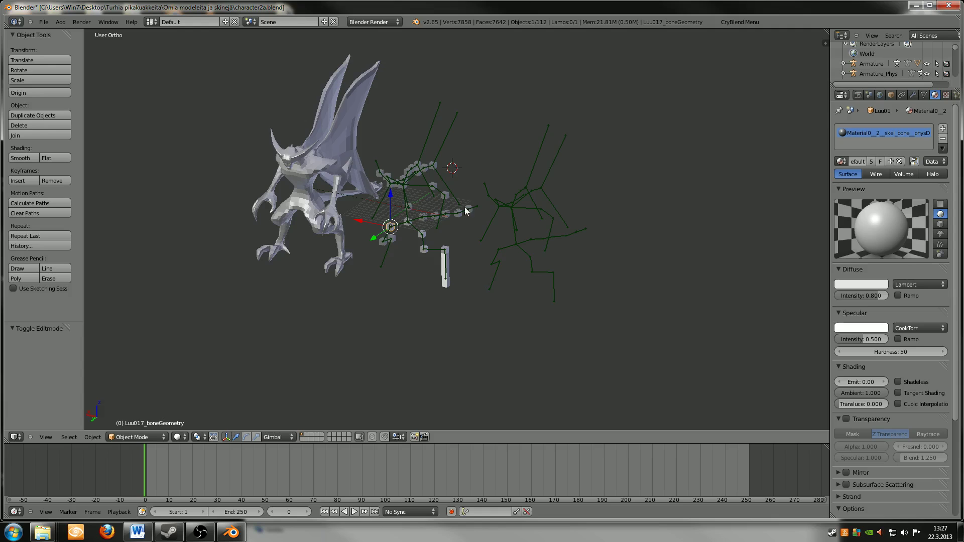
{"action": "right_click", "coordinate": [301, 187]}
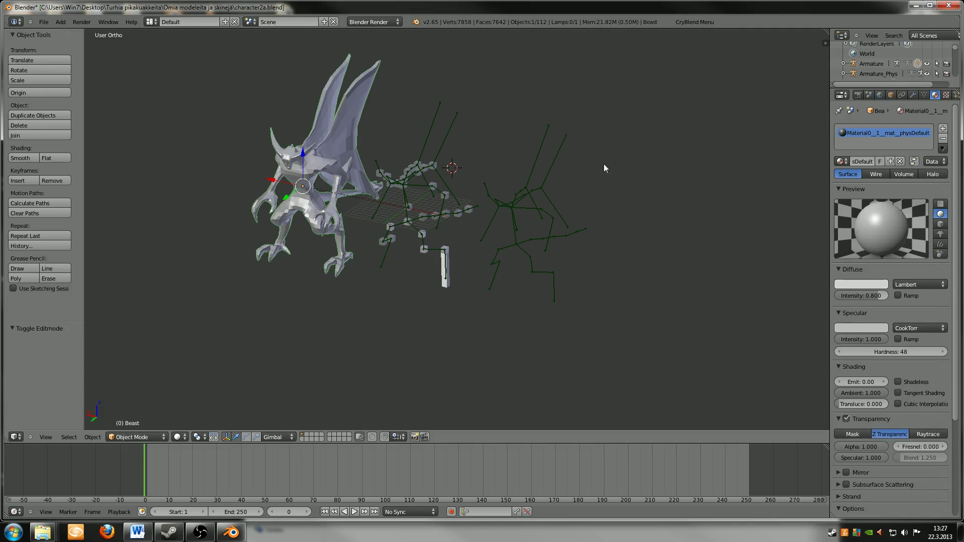
{"action": "left_click", "coordinate": [891, 95]}
{"action": "left_click", "coordinate": [852, 169]}
{"action": "type", "text": "0"}
{"action": "key", "text": "Return"}
Step: Select all objects and set up Export To Game with ChrCaf and Run RC and Do Materials enabled, targeting the blender\Character folder
{"action": "mouse_move", "coordinate": [458, 233]}
{"action": "middle_mouse_down"}
{"action": "mouse_move", "coordinate": [456, 253]}
{"action": "mouse_move", "coordinate": [456, 242]}
{"action": "middle_mouse_up"}
{"action": "key", "text": "a"}
{"action": "key", "text": "a"}
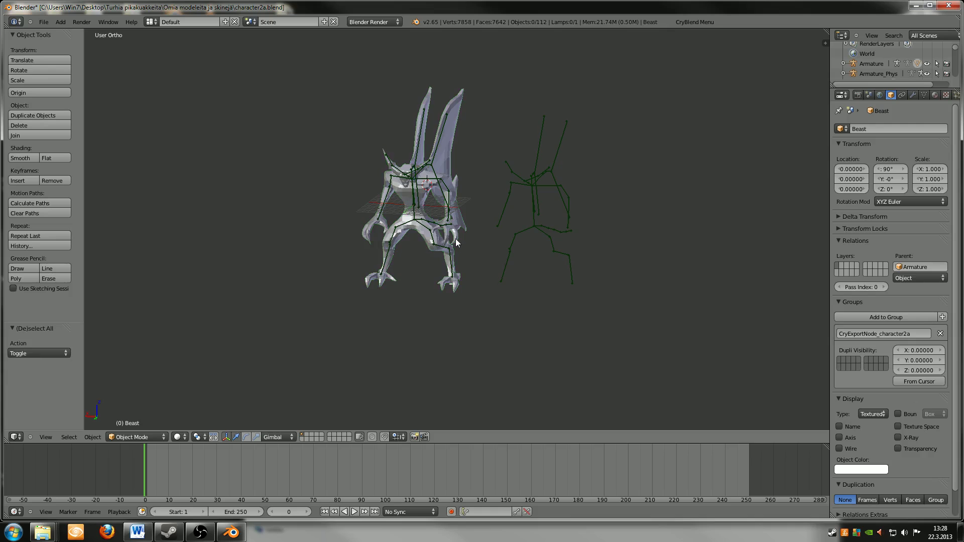
{"action": "left_click", "coordinate": [702, 22]}
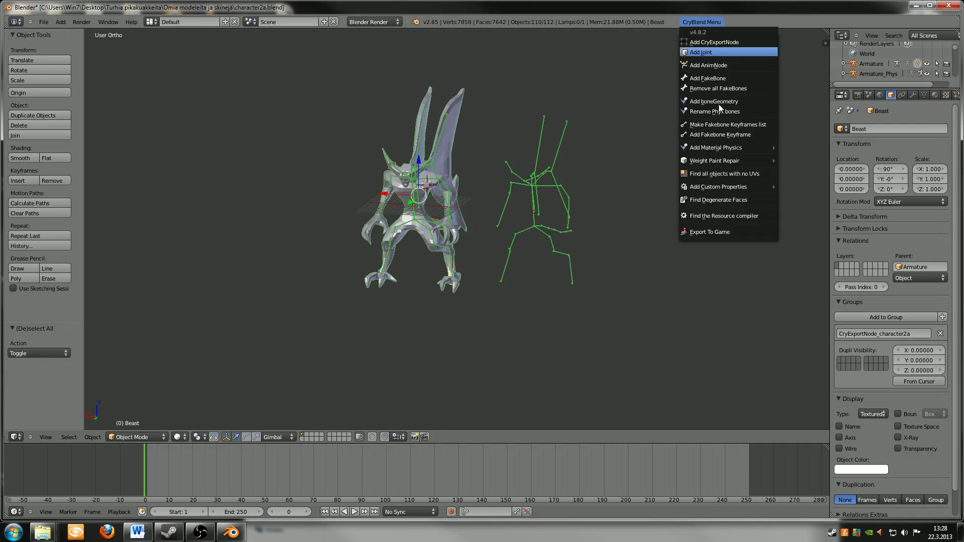
{"action": "left_click", "coordinate": [718, 232]}
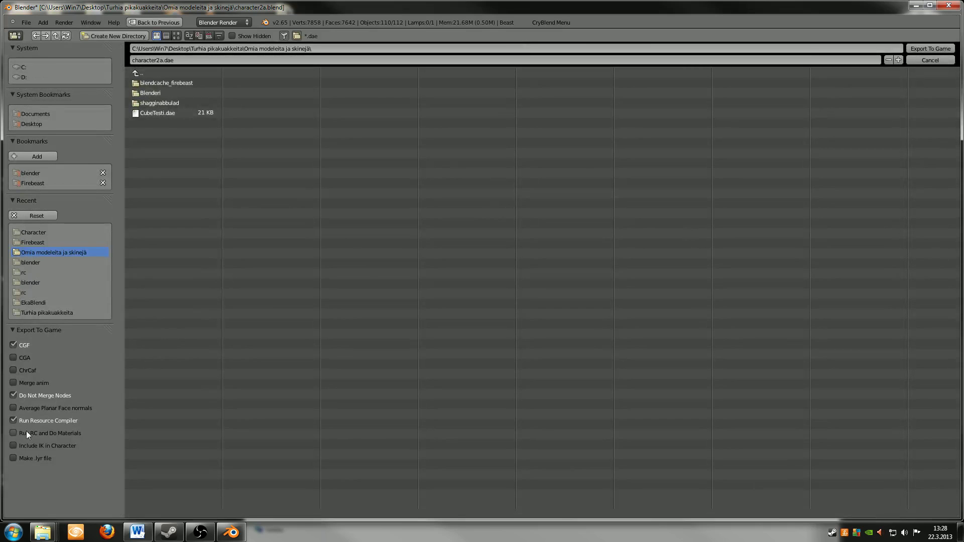
{"action": "left_click", "coordinate": [13, 433]}
{"action": "left_click", "coordinate": [40, 231]}
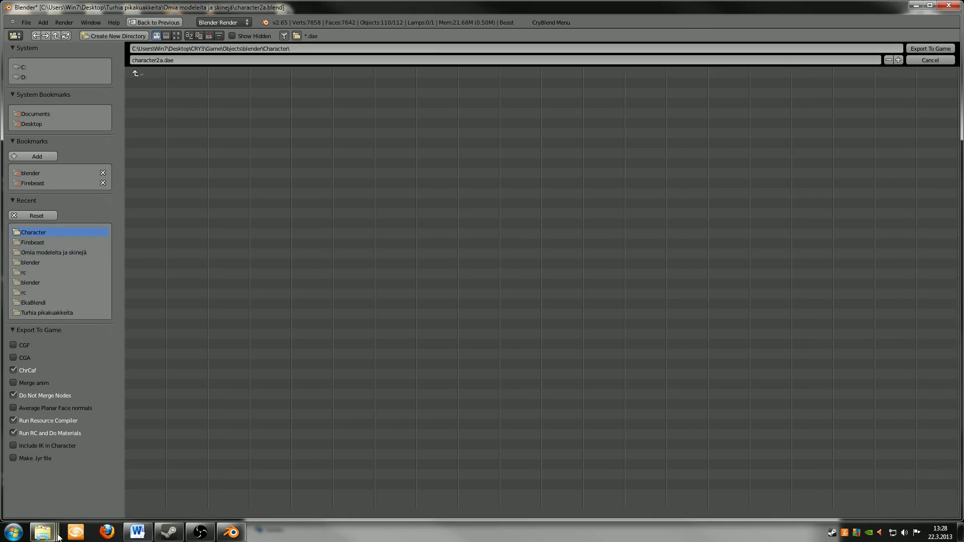
Step: Switch to the File Explorer window of the Character folder and check for the character2a.chrparams file
{"action": "mouse_move", "coordinate": [43, 532]}
{"action": "left_click", "coordinate": [181, 482]}
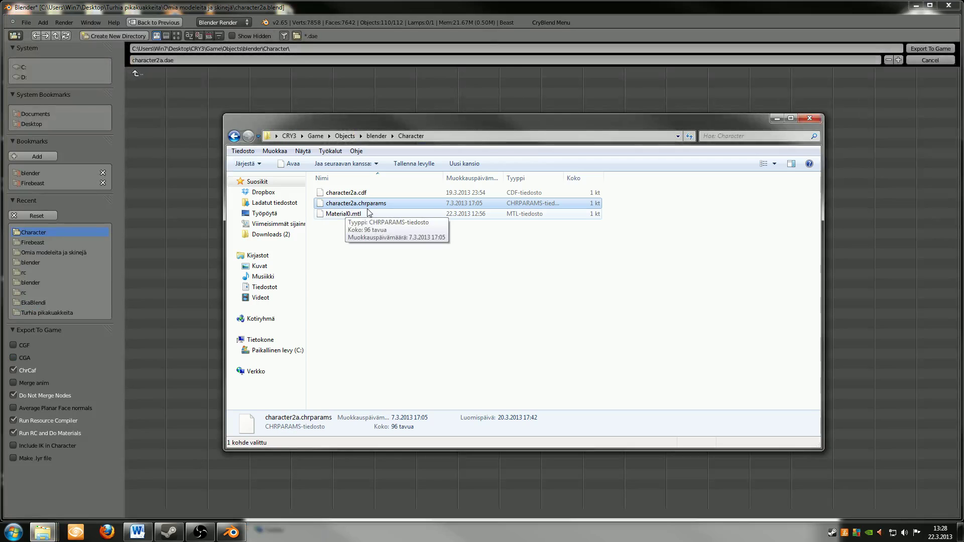
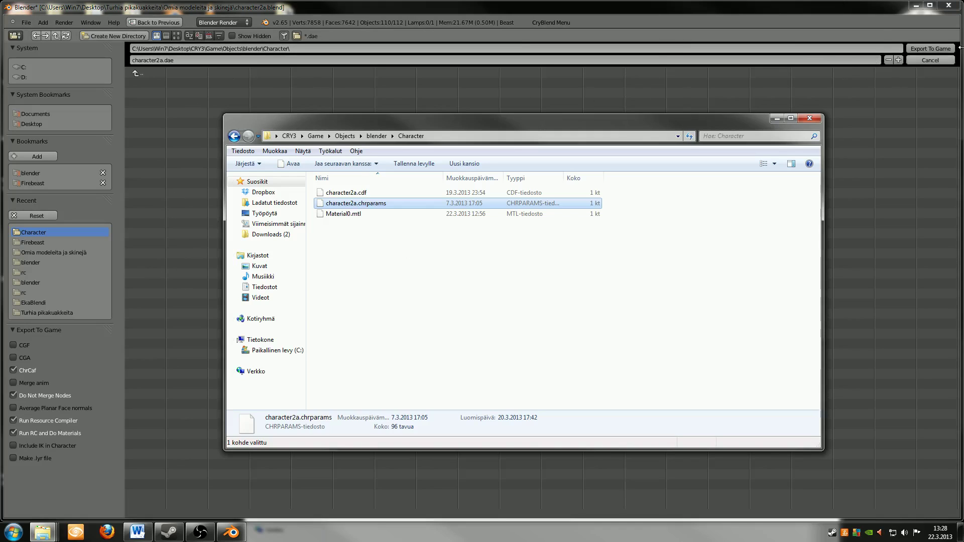
Step: Close the current Blender session, start Blender again and open the recent file character2a(phys).blend
{"action": "left_click", "coordinate": [949, 7]}
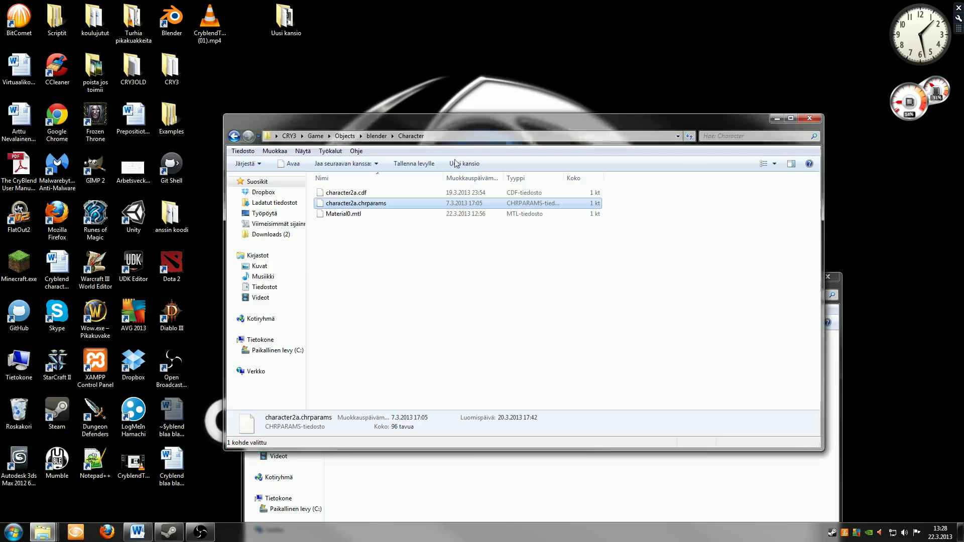
{"action": "double_click", "coordinate": [171, 18]}
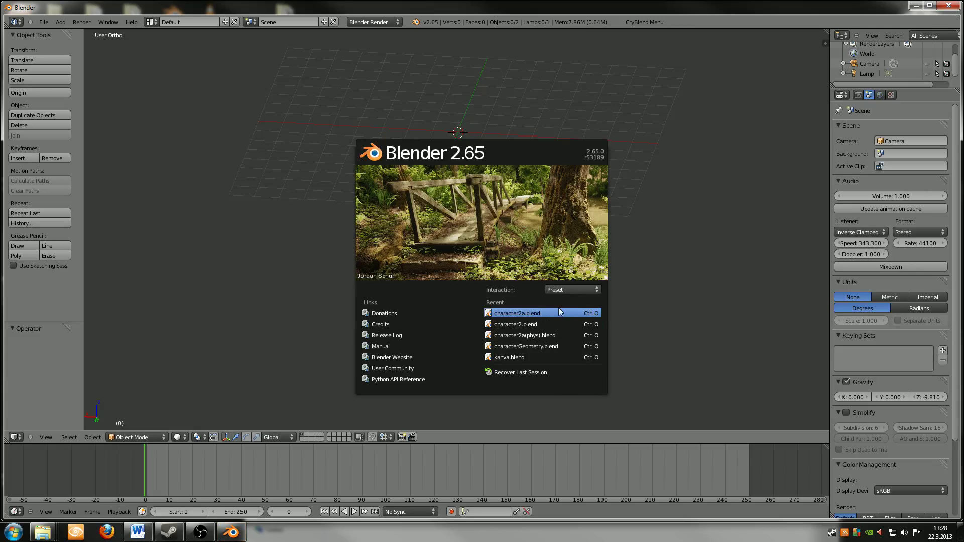
{"action": "left_click", "coordinate": [546, 335]}
Step: Move the Beast mesh about 18 units along X, away from the bone boxes
{"action": "middle_click_drag", "start_coordinate": [553, 303], "coordinate": [522, 296]}
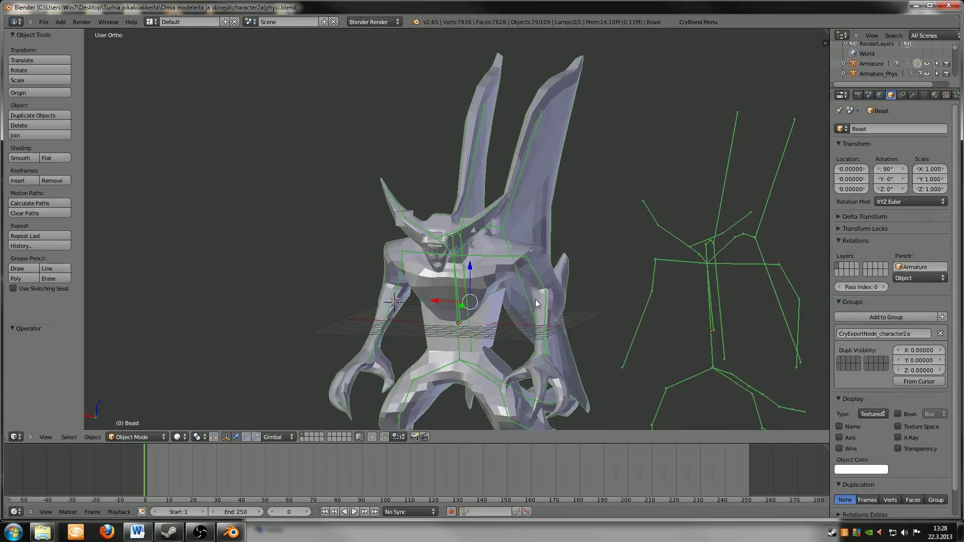
{"action": "scroll", "coordinate": [522, 297], "scroll_direction": "down", "scroll_amount": 4}
{"action": "right_click", "coordinate": [481, 260]}
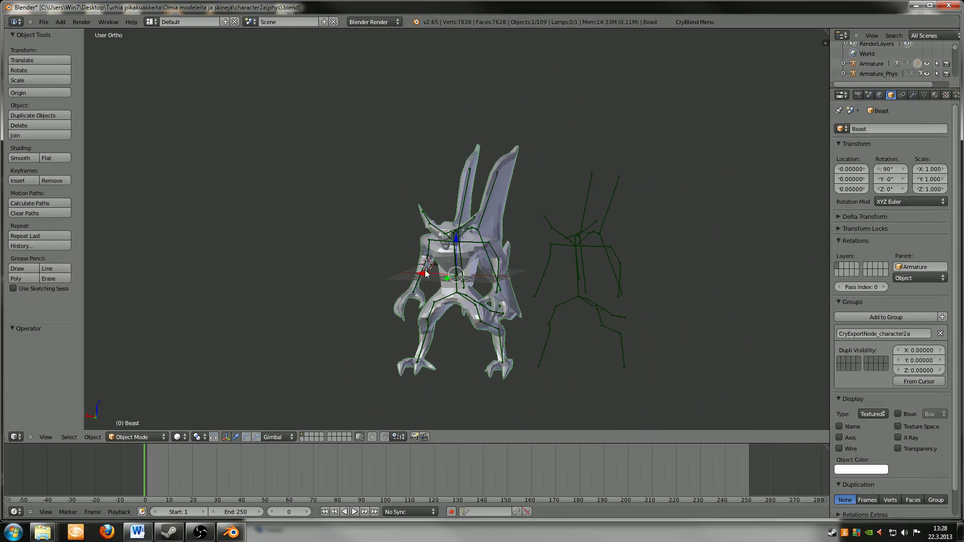
{"action": "key", "text": "g"}
{"action": "key", "text": "x"}
{"action": "left_click", "coordinate": [349, 270]}
{"action": "mouse_move", "coordinate": [505, 265]}
{"action": "middle_mouse_down"}
{"action": "mouse_move", "coordinate": [449, 298]}
{"action": "mouse_move", "coordinate": [471, 288]}
{"action": "mouse_move", "coordinate": [451, 286]}
{"action": "mouse_move", "coordinate": [492, 273]}
{"action": "middle_mouse_up"}
{"action": "scroll", "coordinate": [450, 299], "scroll_direction": "up", "scroll_amount": 5}
Step: Select the Luu035_boneGeometry box near the head and examine its assigned material
{"action": "right_click", "coordinate": [499, 208]}
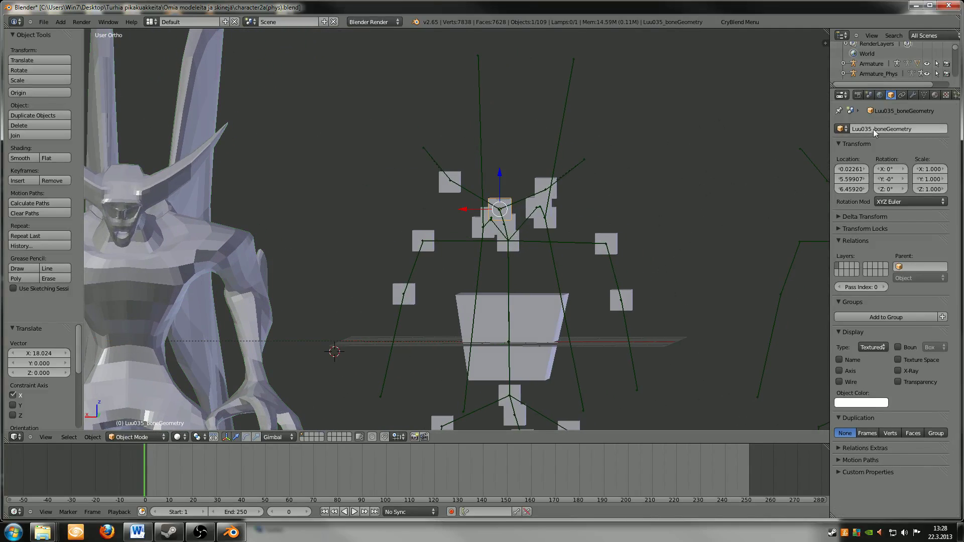
{"action": "left_click", "coordinate": [935, 95]}
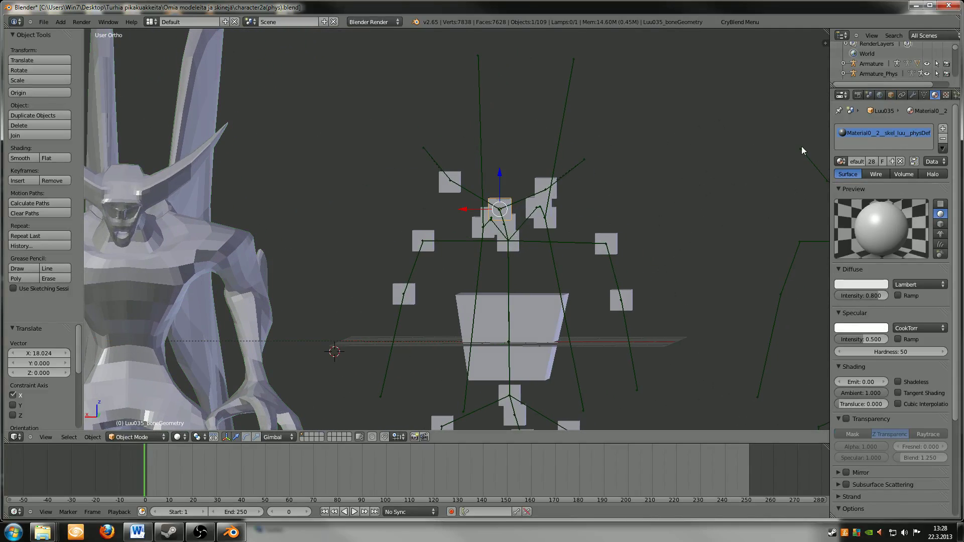
{"action": "scroll", "coordinate": [555, 287], "scroll_direction": "down", "scroll_amount": 4}
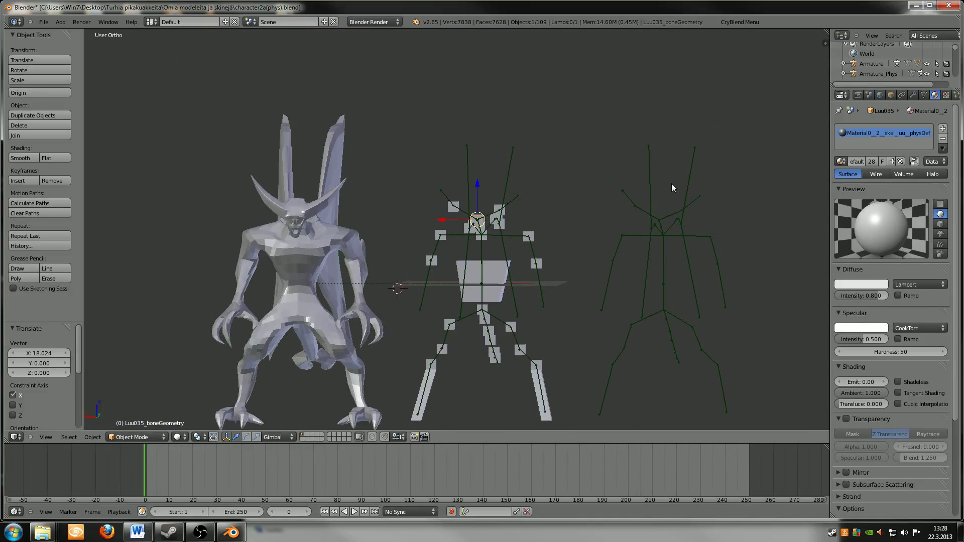
Step: Undo the box selection and the Beast's move along X
{"action": "key", "text": "ctrl+z"}
{"action": "key", "text": "ctrl+z"}
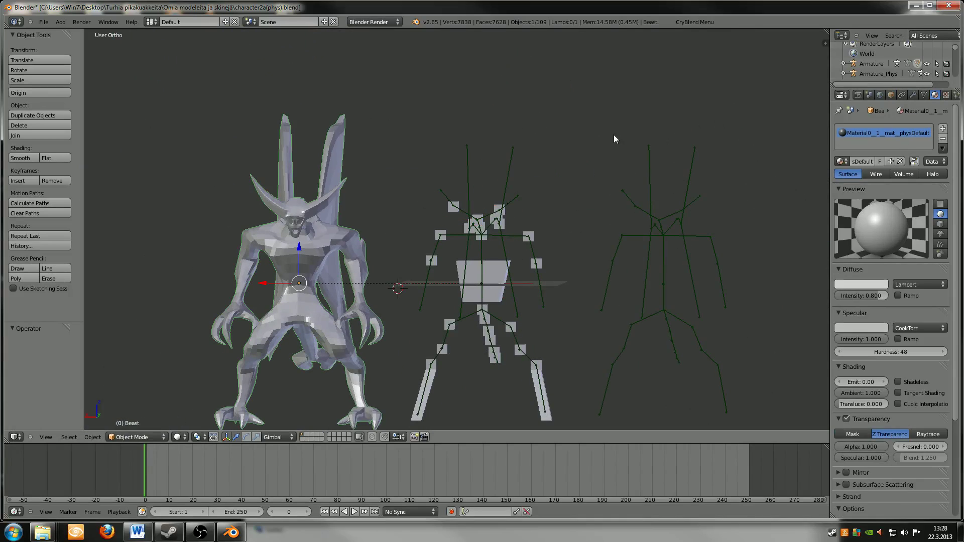
Step: Select all objects and set up a CryBlend game export with ChrCaf and Run RC and Do Materials enabled and CGF disabled
{"action": "scroll", "coordinate": [576, 194], "scroll_direction": "down", "scroll_amount": 3}
{"action": "key", "text": "a"}
{"action": "key", "text": "a"}
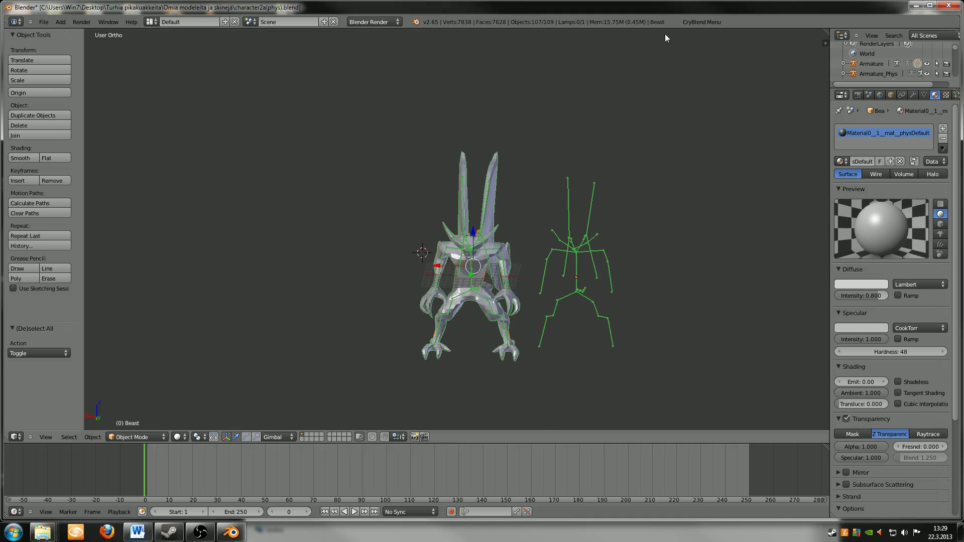
{"action": "left_click", "coordinate": [698, 22]}
{"action": "left_click", "coordinate": [698, 233]}
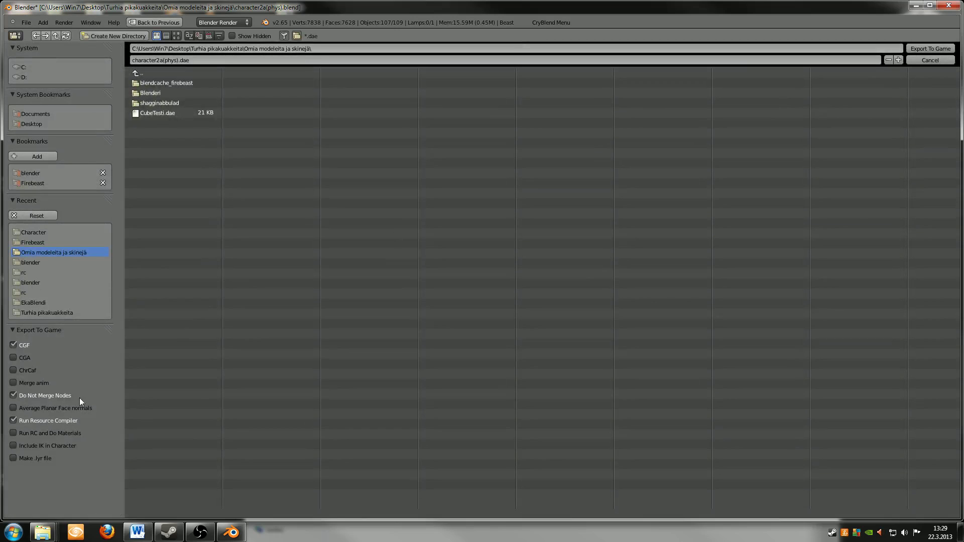
{"action": "left_click", "coordinate": [13, 433]}
{"action": "left_click", "coordinate": [13, 370]}
{"action": "left_click", "coordinate": [13, 345]}
Step: Permanently delete Material0.mtl from the game's Objects/blender/Character folder in Windows Explorer
{"action": "mouse_move", "coordinate": [42, 531]}
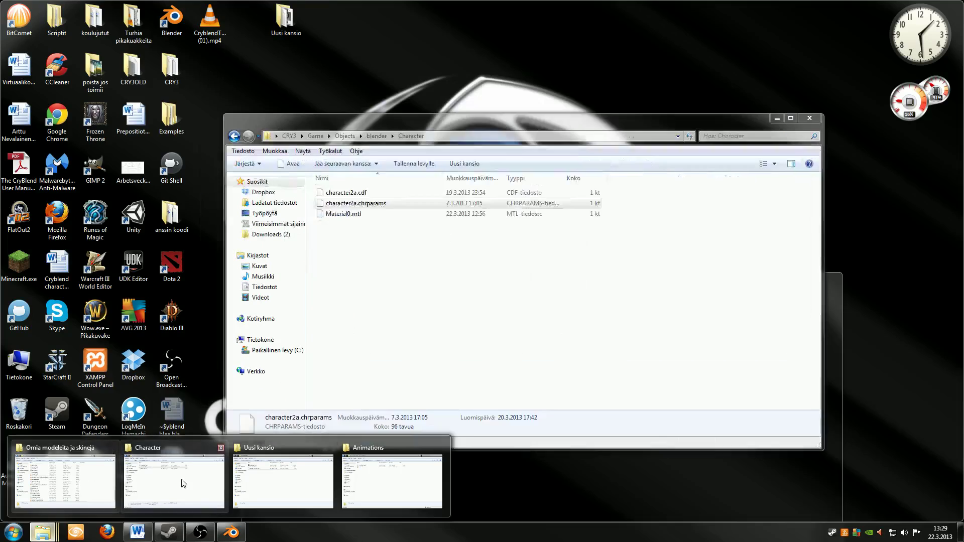
{"action": "left_click", "coordinate": [179, 485]}
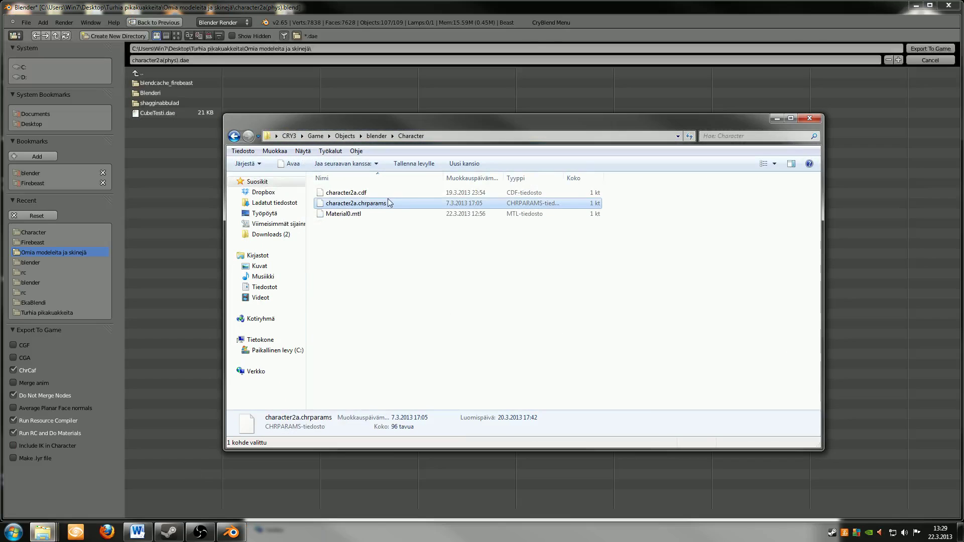
{"action": "left_click", "coordinate": [367, 215]}
{"action": "key", "text": "shift+Delete"}
{"action": "left_click", "coordinate": [523, 308]}
{"action": "left_click", "coordinate": [778, 118]}
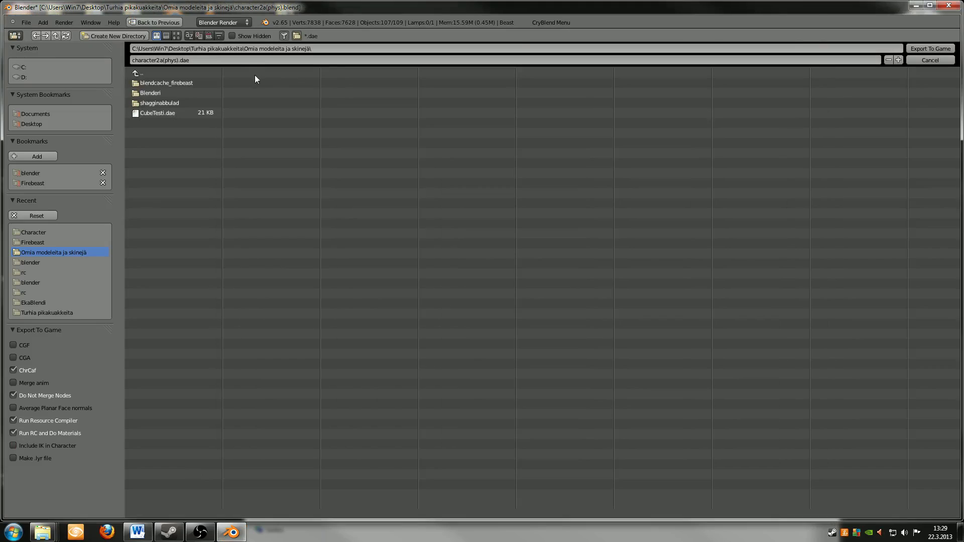
Step: Export the character to the game's Character folder as character2a.dae and check the folder for the exported files
{"action": "left_click", "coordinate": [32, 231]}
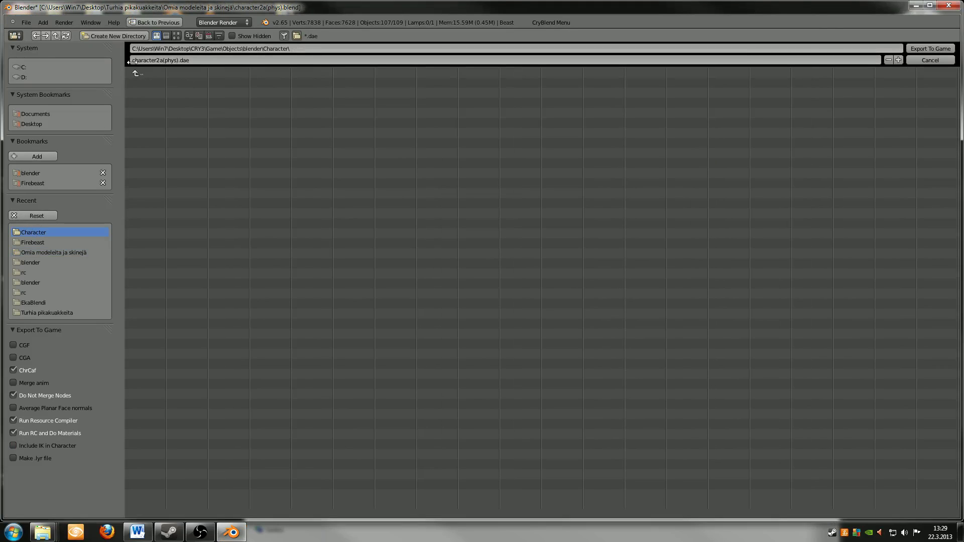
{"action": "left_click", "coordinate": [171, 59]}
{"action": "key", "text": "BackSpace"}
{"action": "key", "text": "BackSpace"}
{"action": "left_click", "coordinate": [295, 110]}
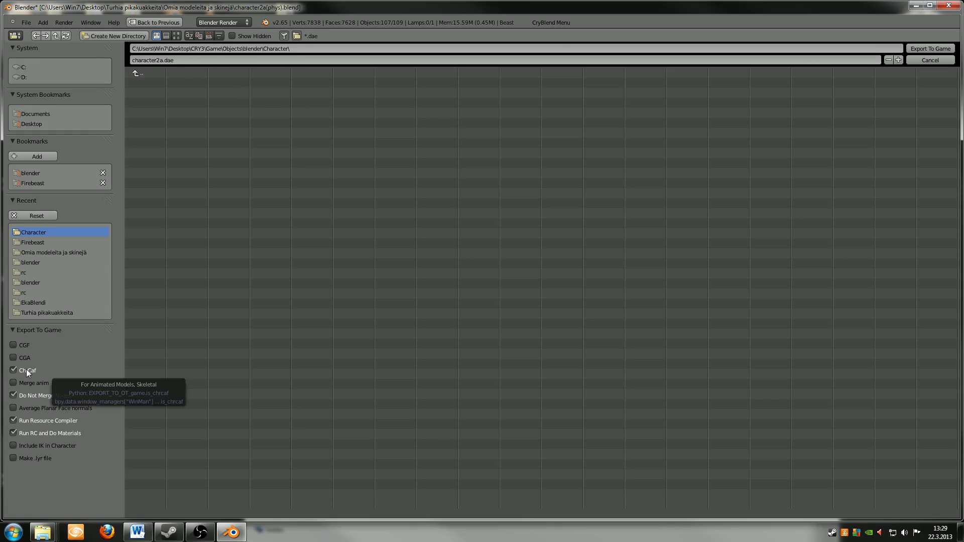
{"action": "left_click", "coordinate": [933, 50]}
{"action": "mouse_move", "coordinate": [42, 532]}
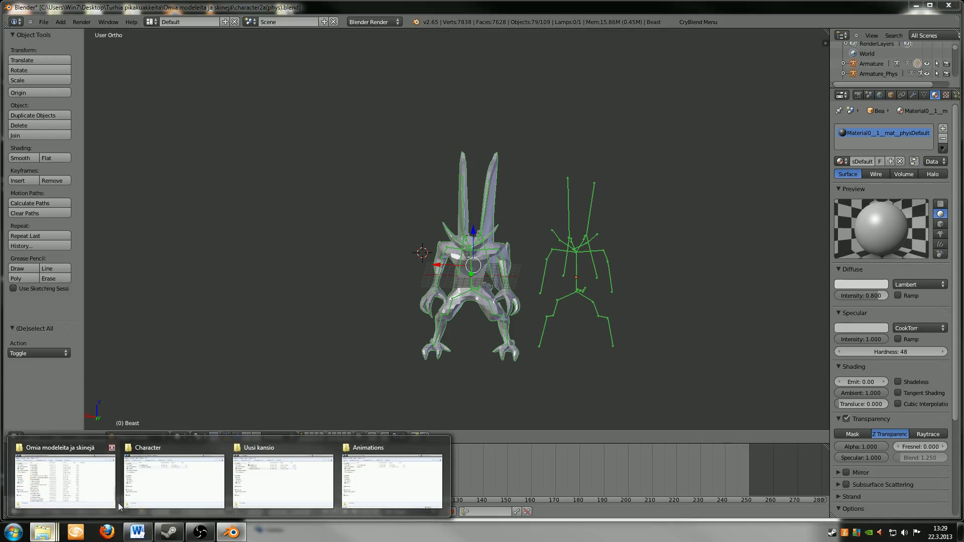
{"action": "left_click", "coordinate": [172, 479]}
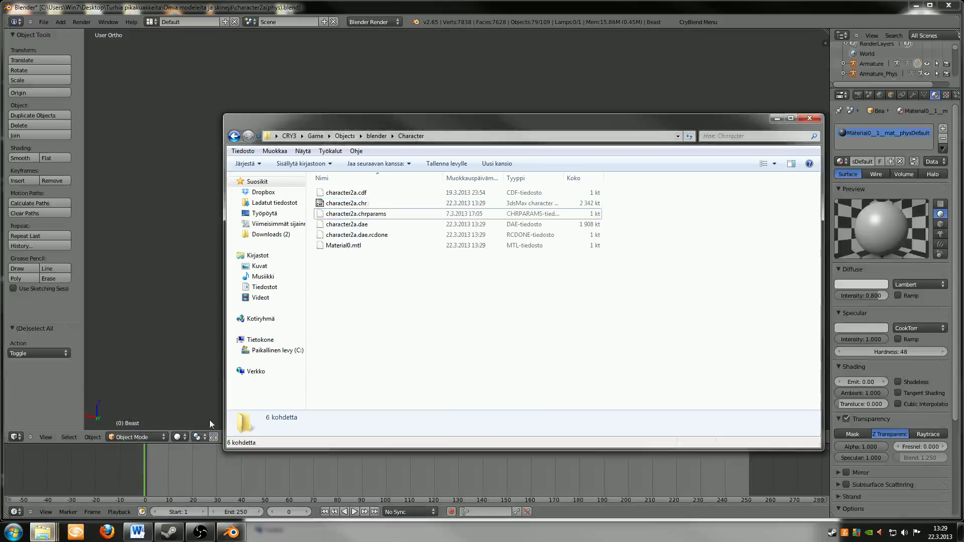
Step: Start the CryENGINE Sandbox editor, log in with the remembered account and open the recent level First test
{"action": "left_click", "coordinate": [73, 533]}
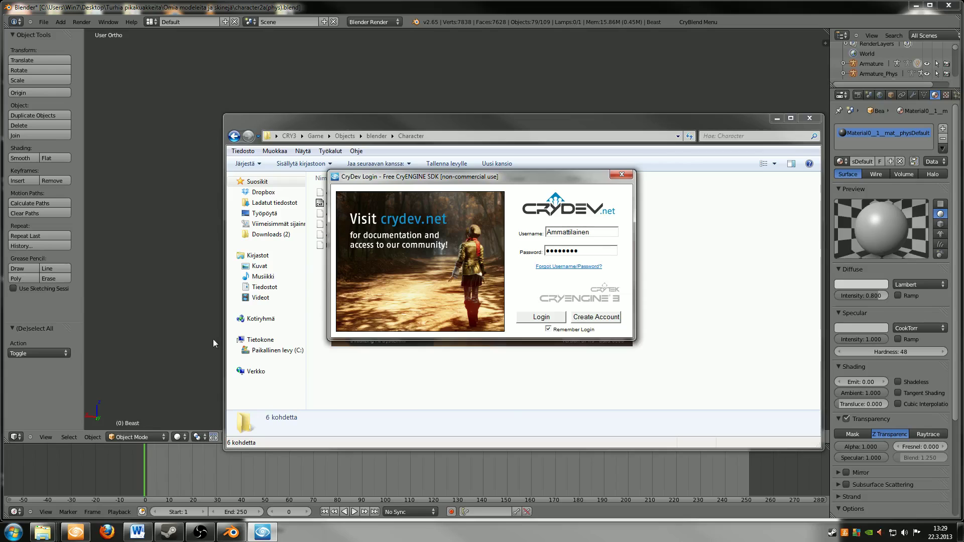
{"action": "left_click", "coordinate": [548, 317]}
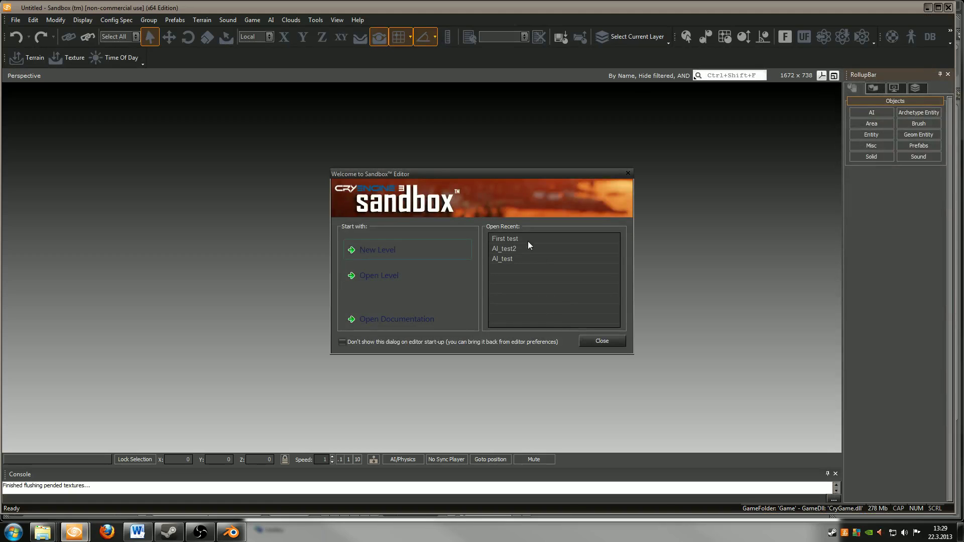
{"action": "double_click", "coordinate": [515, 238]}
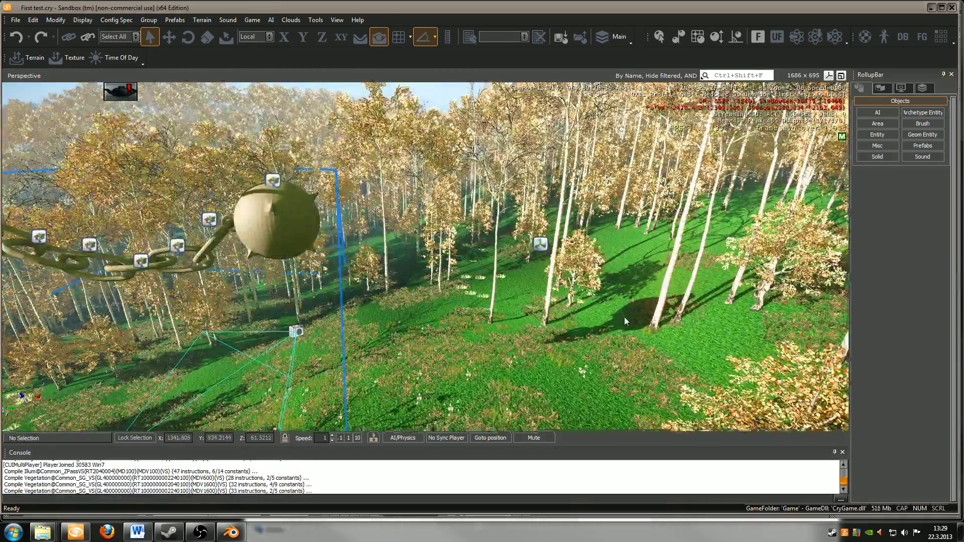
{"action": "right_click_drag", "start_coordinate": [625, 318], "coordinate": [637, 325]}
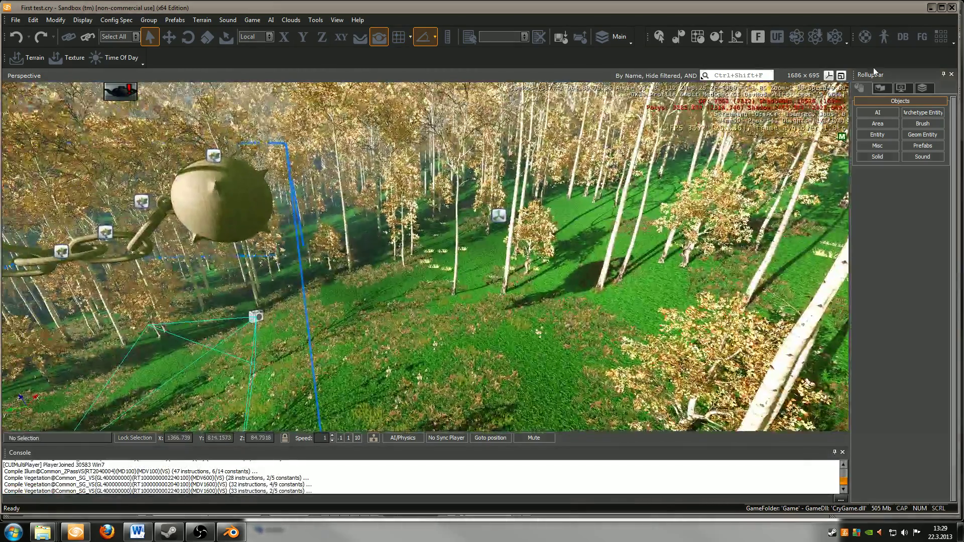
Step: Open the Character Editor and load character2a.chr from game/Objects/blender/Character
{"action": "left_click", "coordinate": [887, 40]}
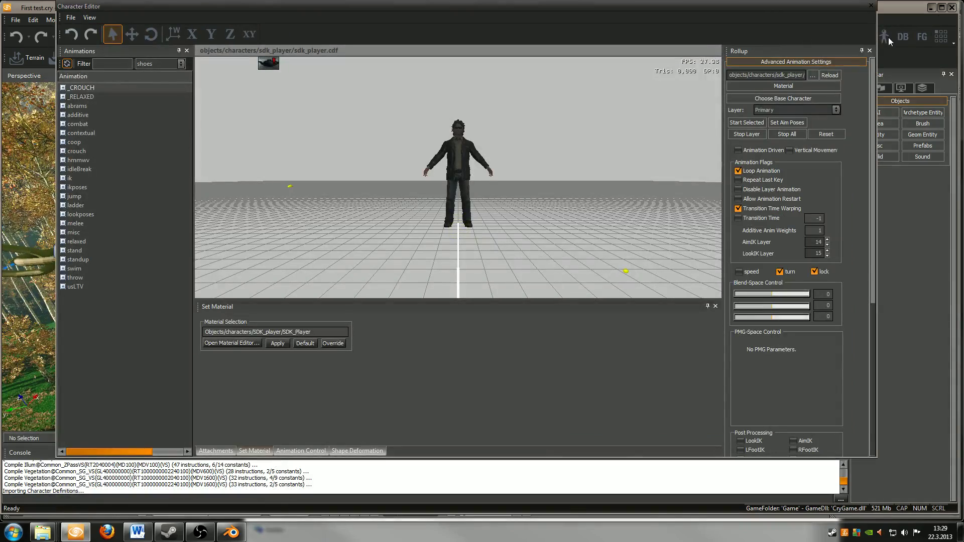
{"action": "left_click", "coordinate": [70, 18]}
{"action": "left_click", "coordinate": [82, 39]}
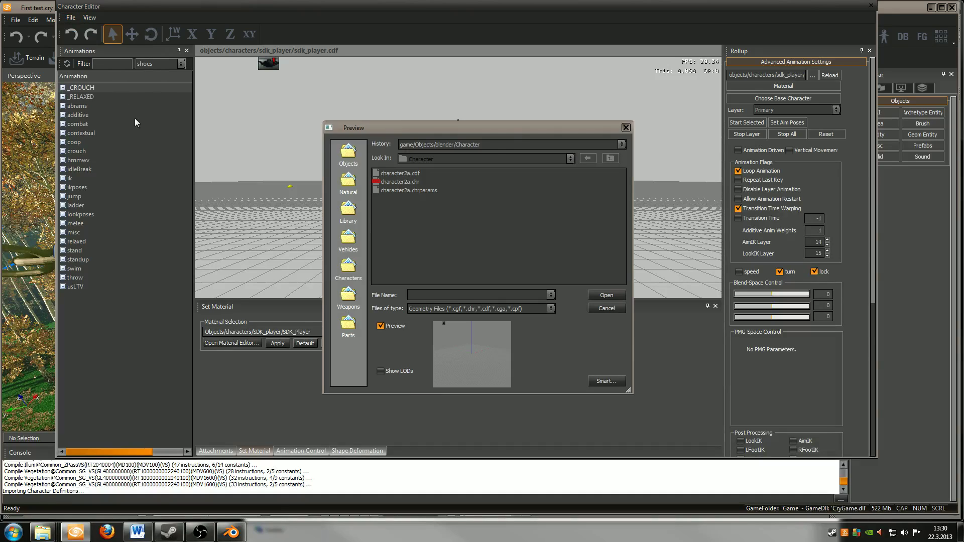
{"action": "left_click", "coordinate": [407, 183]}
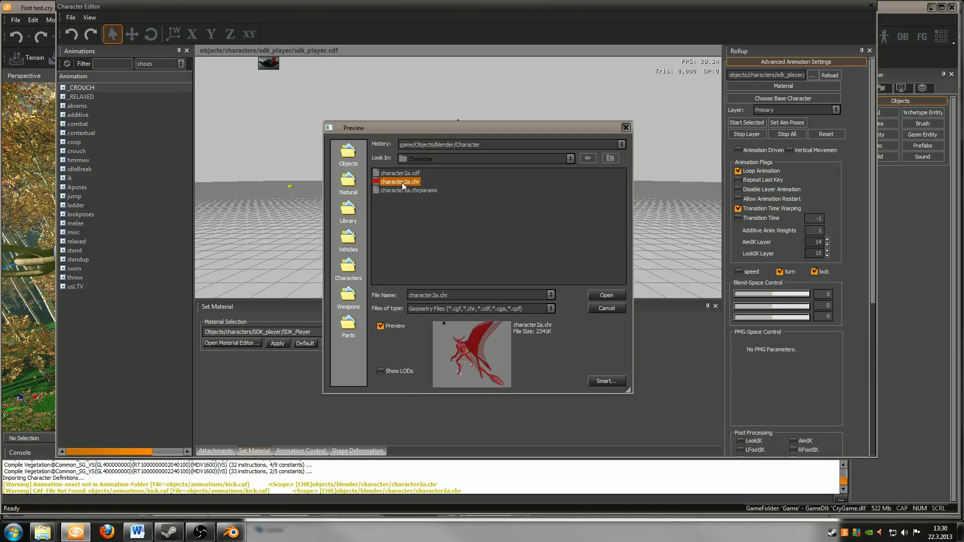
{"action": "left_click", "coordinate": [598, 297]}
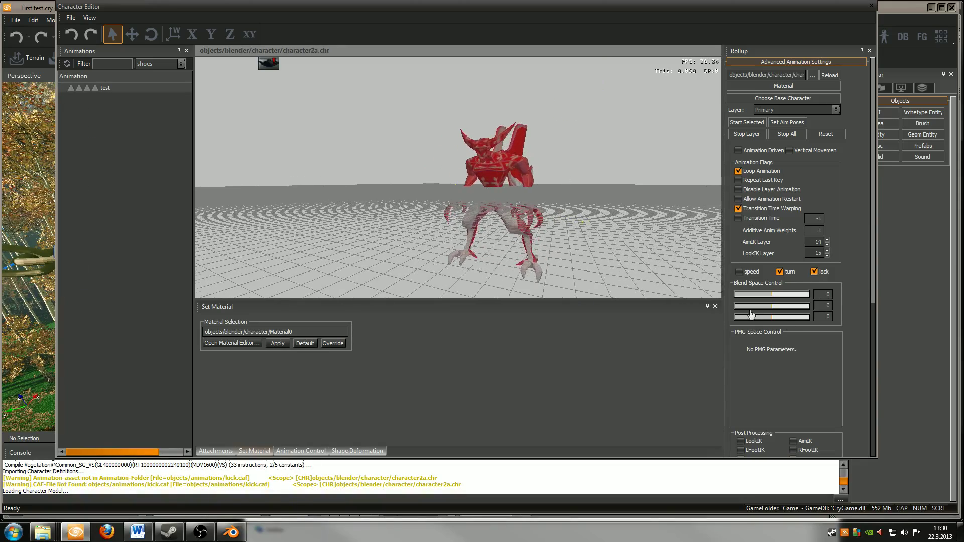
Step: Enable Display Physics in the debug options and inspect the physics boxes on the character
{"action": "left_click_drag", "start_coordinate": [872, 284], "coordinate": [872, 431]}
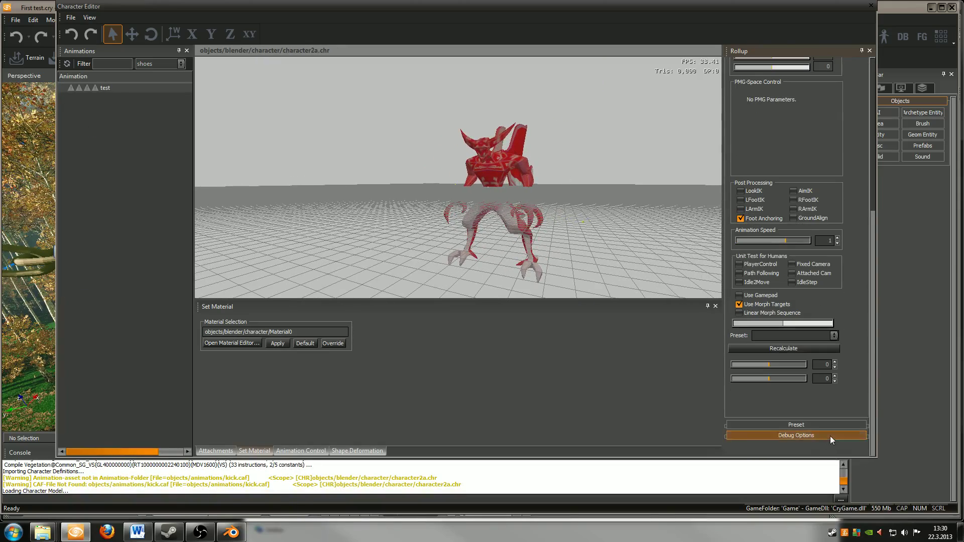
{"action": "left_click", "coordinate": [830, 436]}
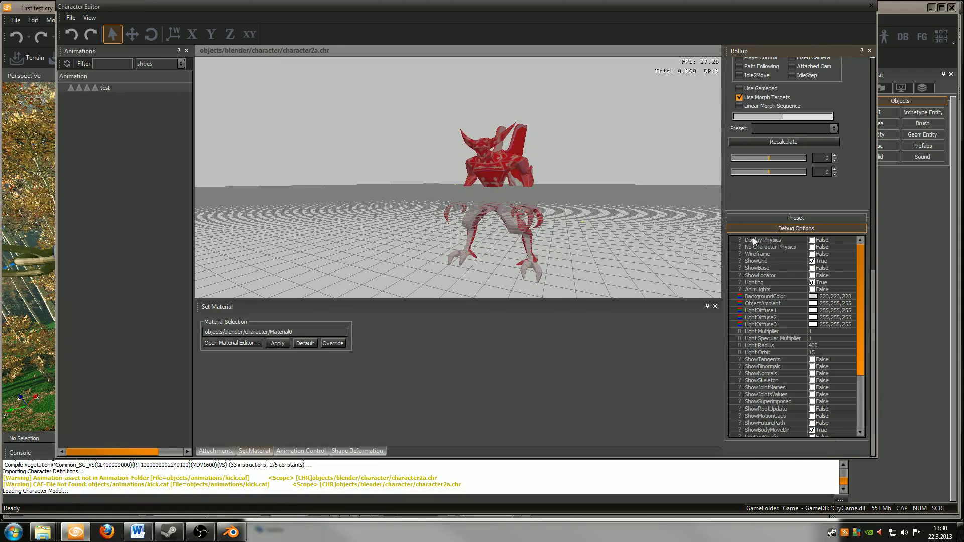
{"action": "left_click", "coordinate": [812, 241]}
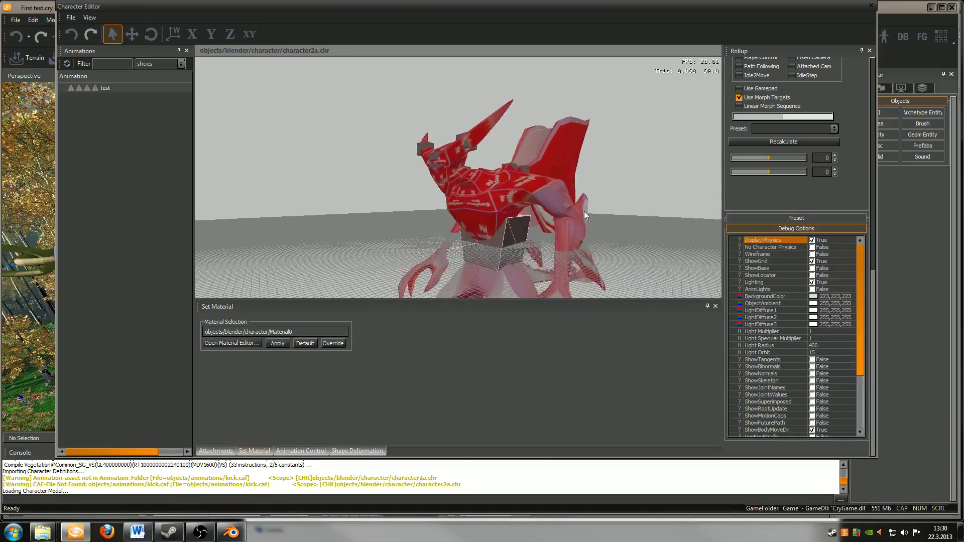
{"action": "scroll", "coordinate": [626, 200], "scroll_direction": "down", "scroll_amount": 5}
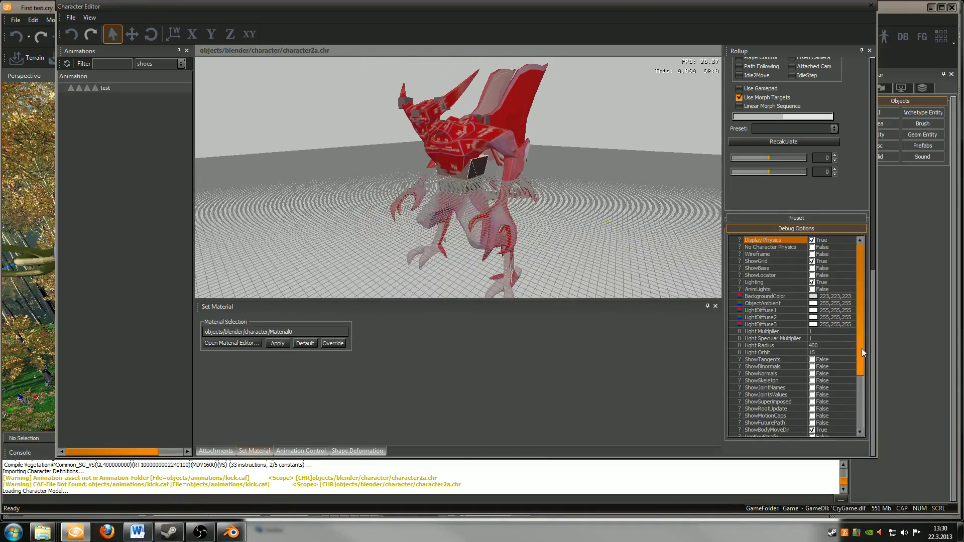
Step: Turn on ShowSkeleton to examine the character's bones, try ShowJointNames, and turn the skeleton display off again
{"action": "left_click_drag", "start_coordinate": [861, 349], "coordinate": [865, 376]}
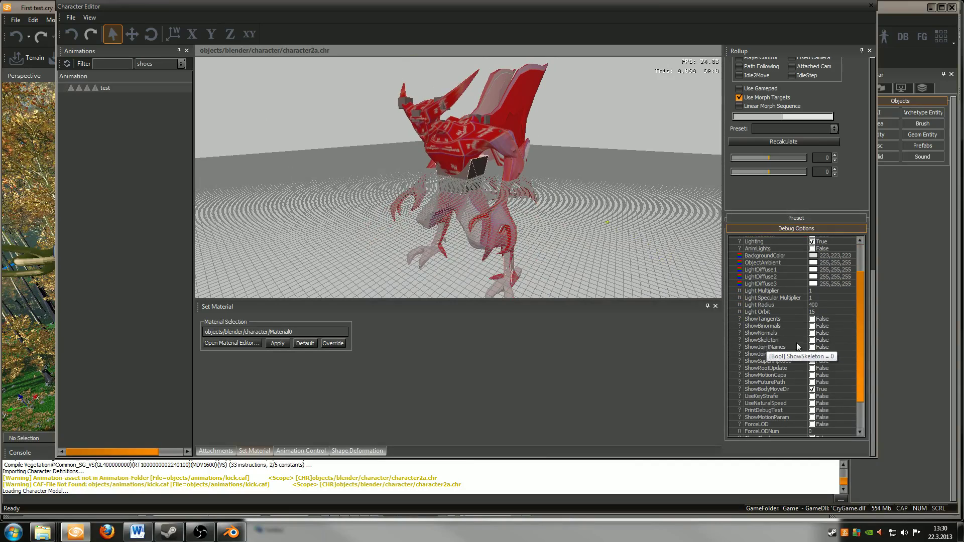
{"action": "left_click", "coordinate": [812, 340]}
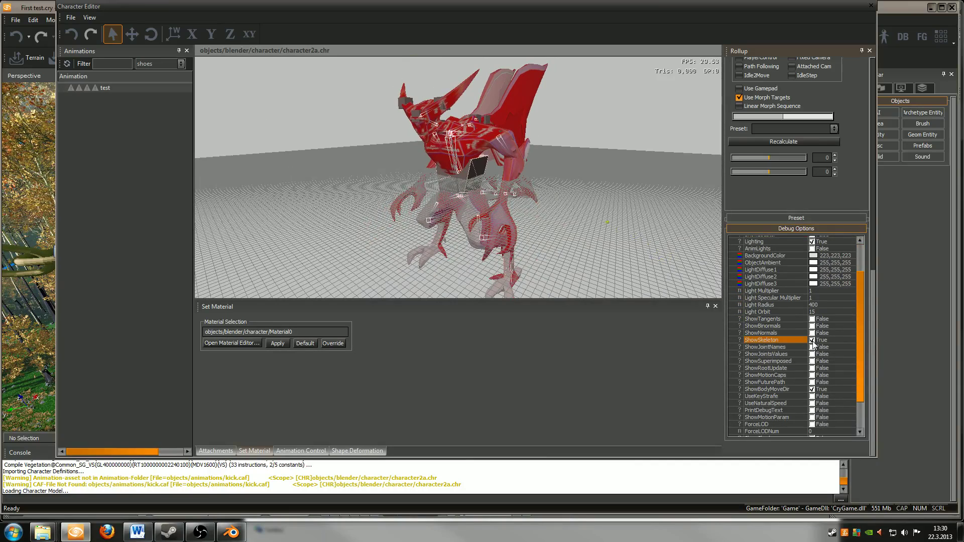
{"action": "left_click", "coordinate": [811, 347]}
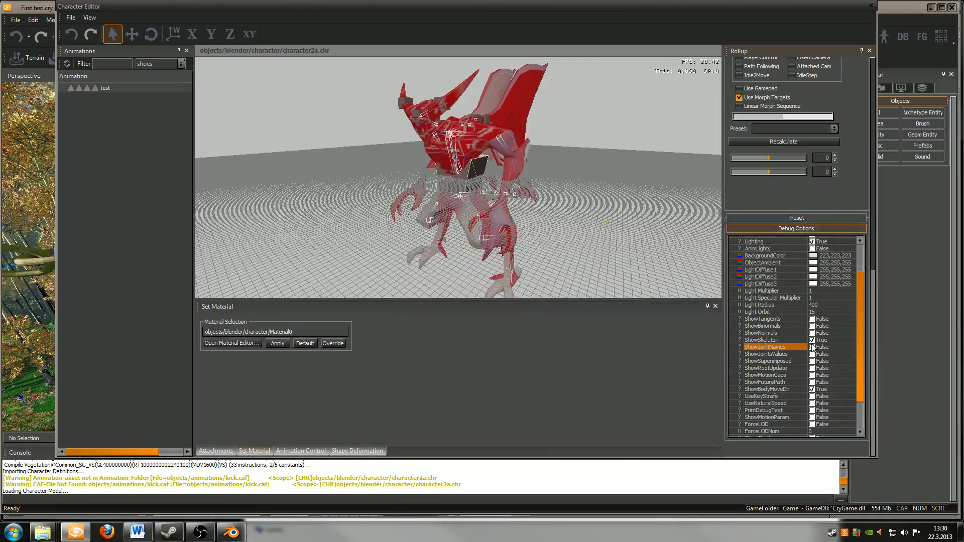
{"action": "left_click_drag", "start_coordinate": [859, 315], "coordinate": [873, 261]}
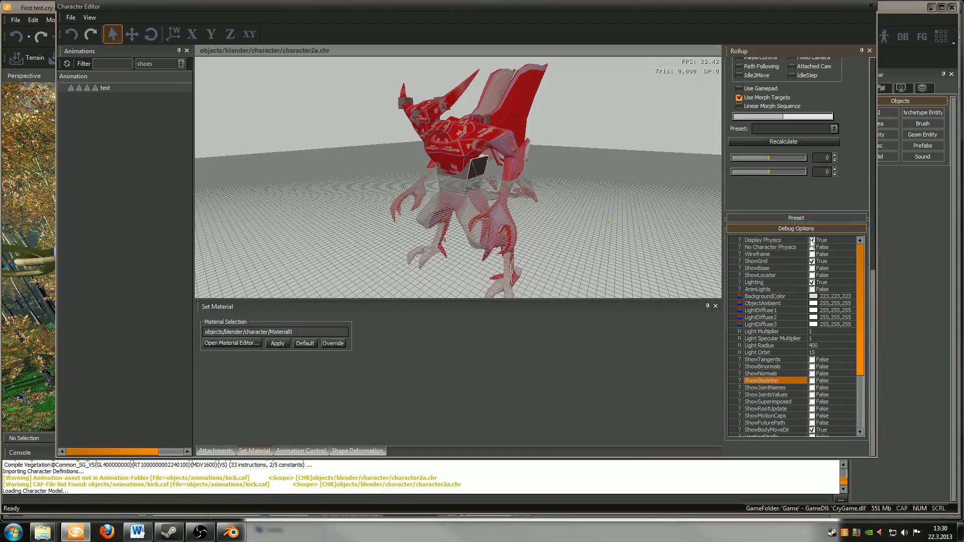
Step: Reload the animation list and play the test animation on the character with Display Physics turned on
{"action": "left_click", "coordinate": [67, 64]}
{"action": "left_click", "coordinate": [100, 87]}
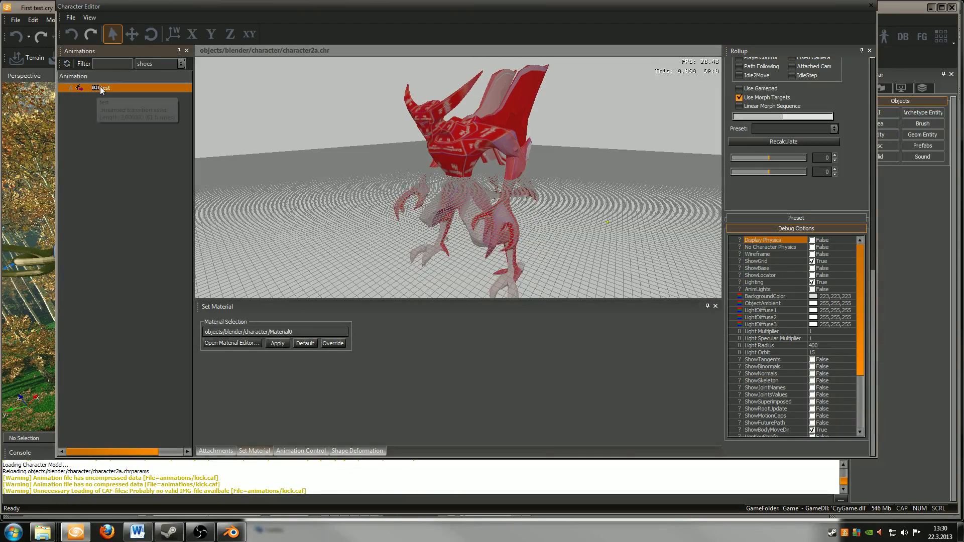
{"action": "left_click", "coordinate": [483, 257]}
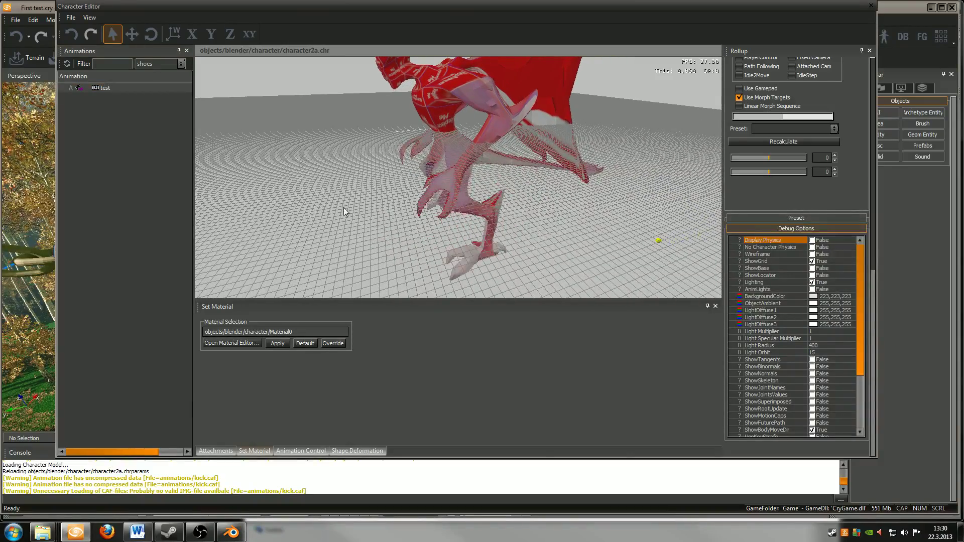
{"action": "left_click", "coordinate": [812, 240]}
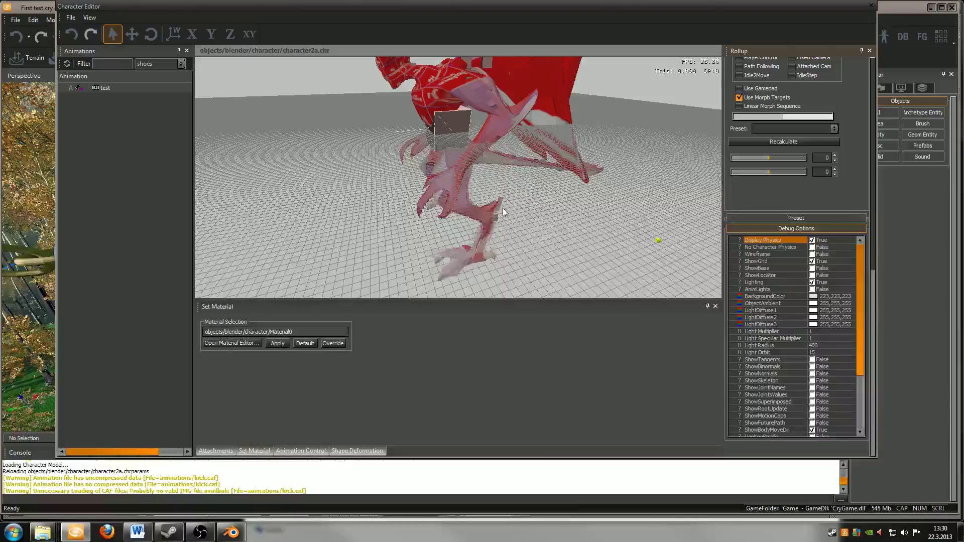
Step: Close and reopen the Character Editor, turn off Display Physics in the debug options and close the editor again
{"action": "left_click", "coordinate": [871, 6]}
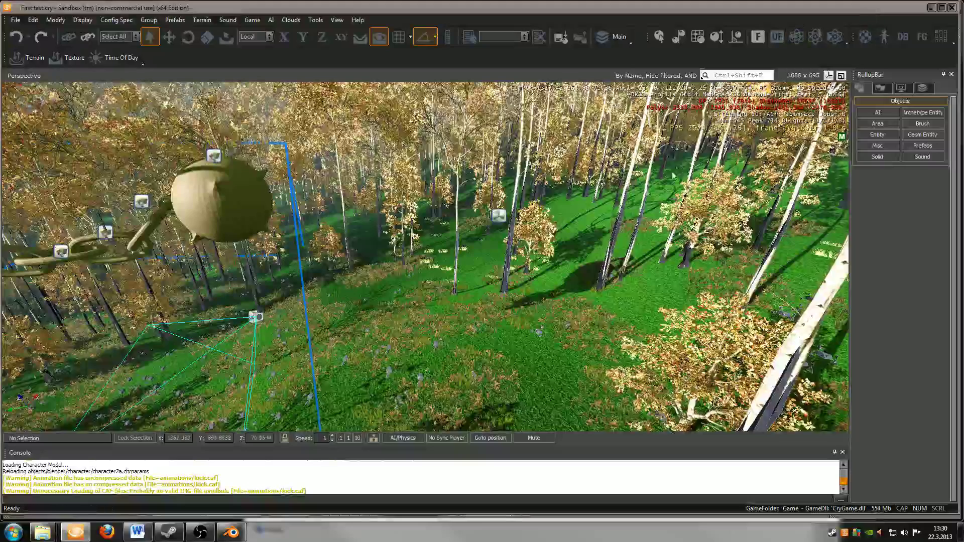
{"action": "left_click", "coordinate": [884, 37]}
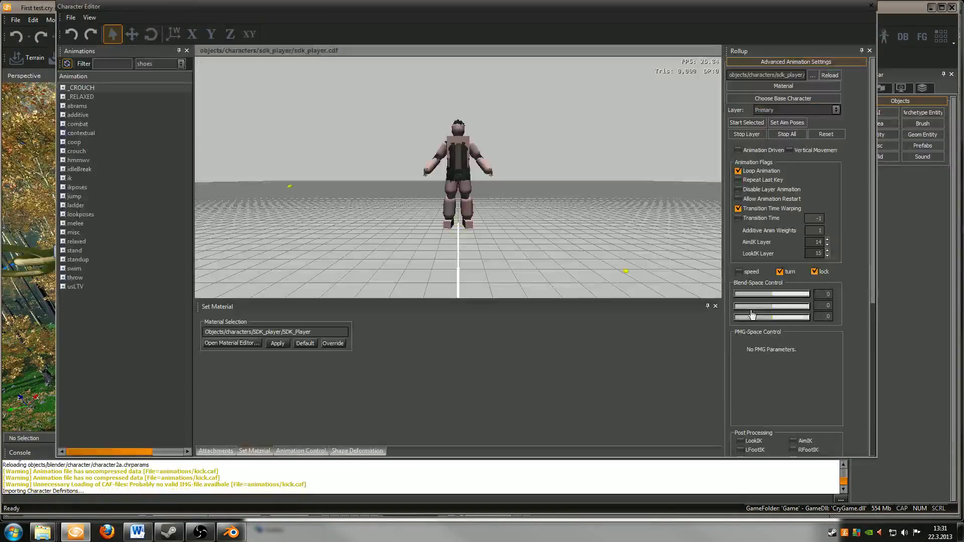
{"action": "scroll", "coordinate": [863, 287], "scroll_direction": "down", "scroll_amount": 10}
{"action": "left_click", "coordinate": [839, 436]}
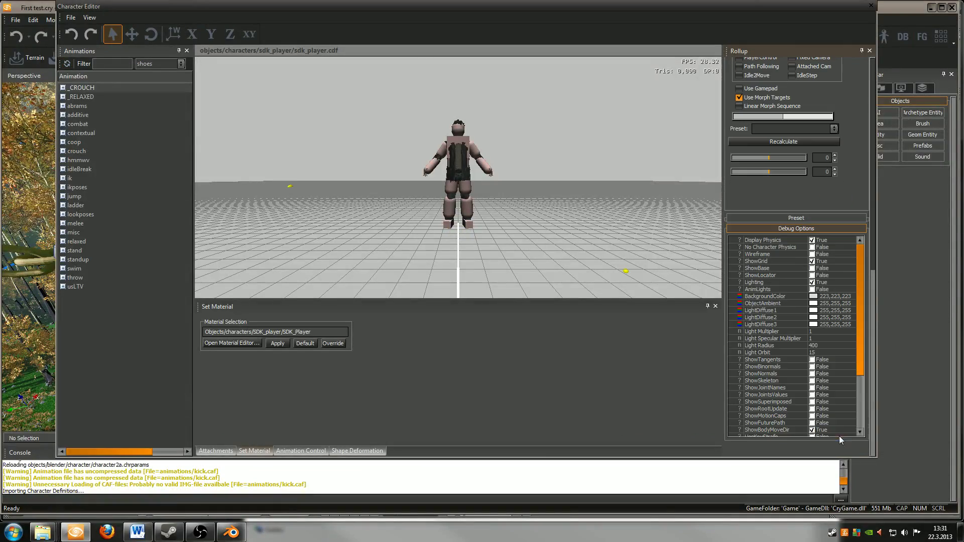
{"action": "left_click", "coordinate": [814, 242]}
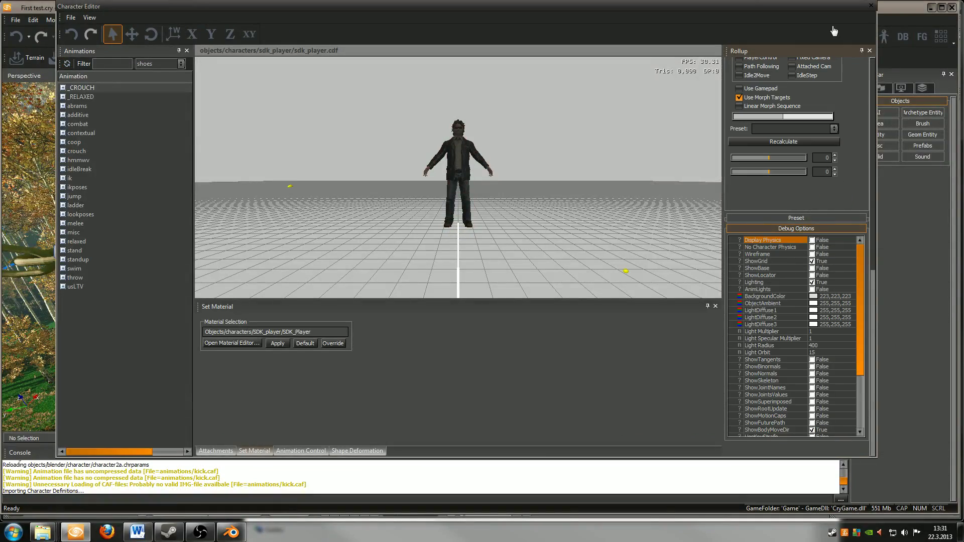
{"action": "left_click", "coordinate": [871, 7]}
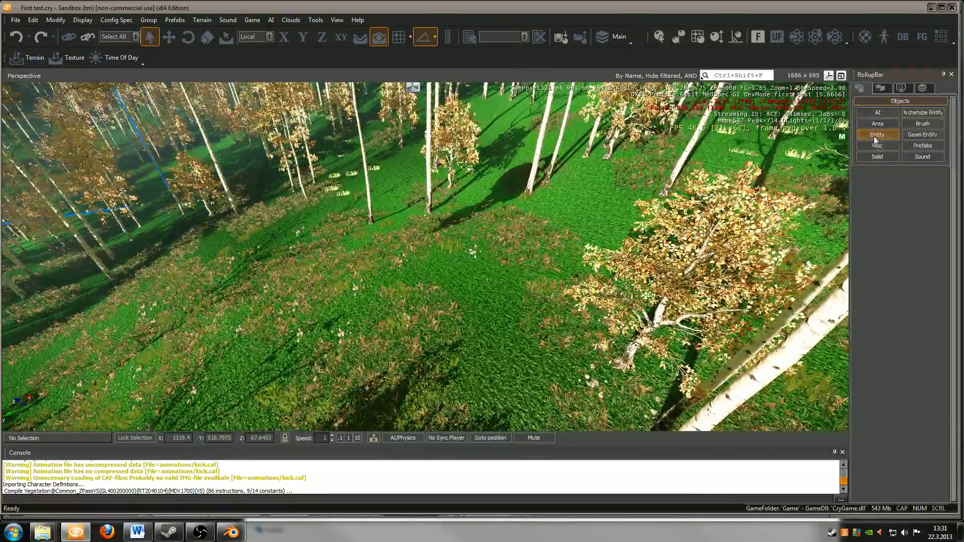
Step: Place a BasicEntity from the Physics entity category on the grass in the forest clearing
{"action": "left_click", "coordinate": [876, 135]}
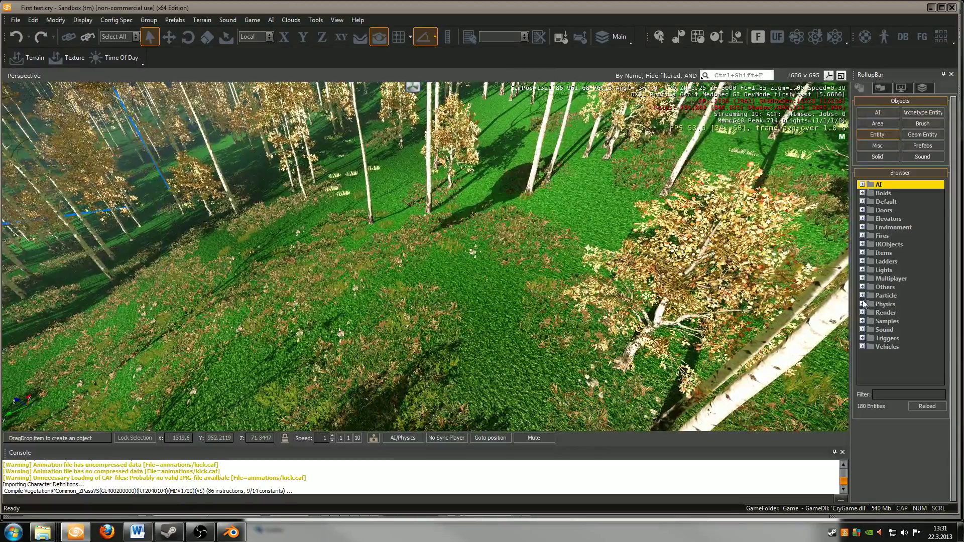
{"action": "left_click", "coordinate": [862, 184]}
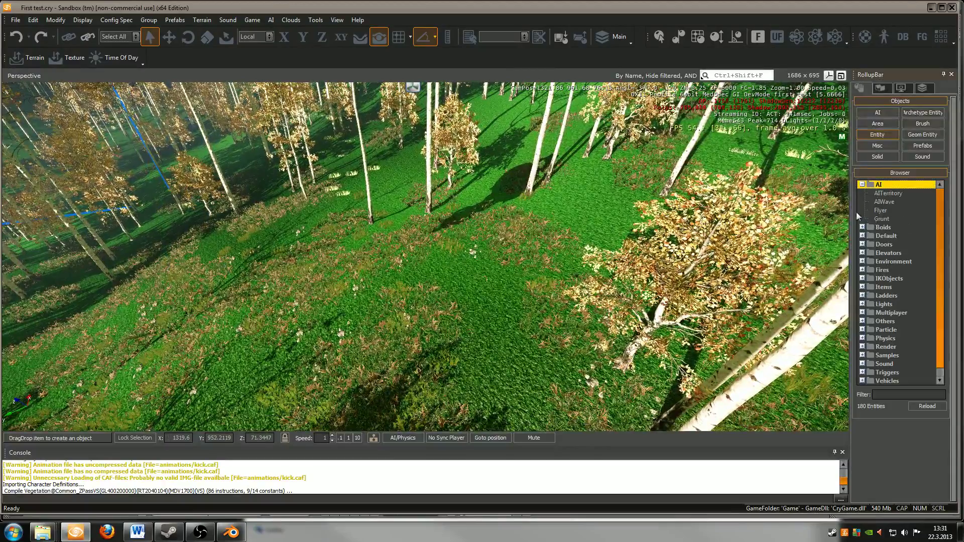
{"action": "left_click", "coordinate": [863, 184]}
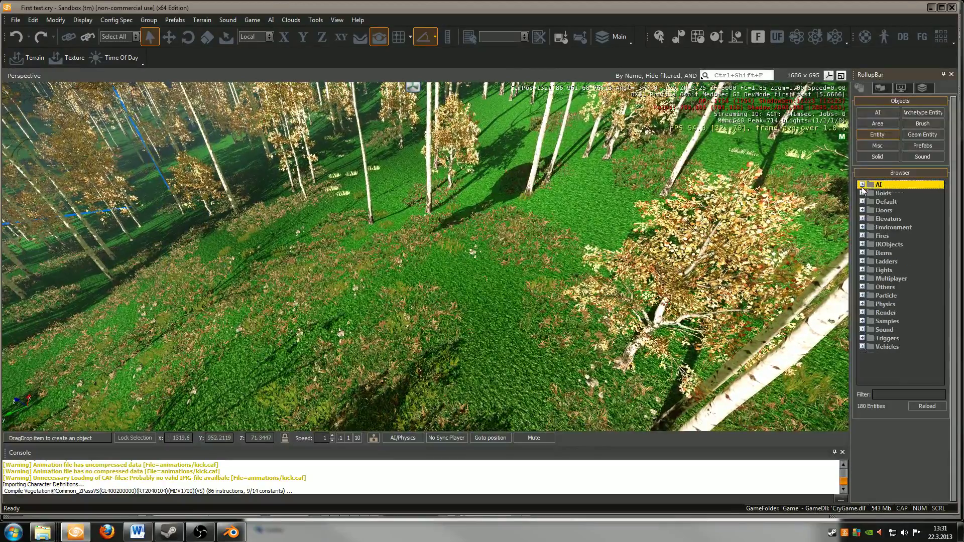
{"action": "double_click", "coordinate": [871, 305]}
{"action": "left_click", "coordinate": [880, 321]}
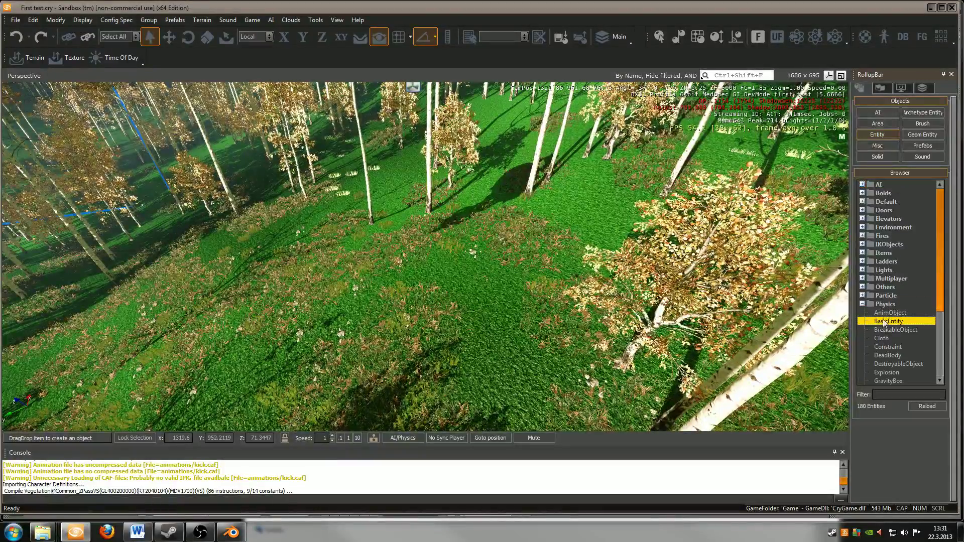
{"action": "left_click_drag", "start_coordinate": [883, 323], "coordinate": [404, 290]}
Step: Set the new entity's Model property to character2a.chr from the Objects/blender/Character folder
{"action": "scroll", "coordinate": [939, 382], "scroll_direction": "down", "scroll_amount": 2}
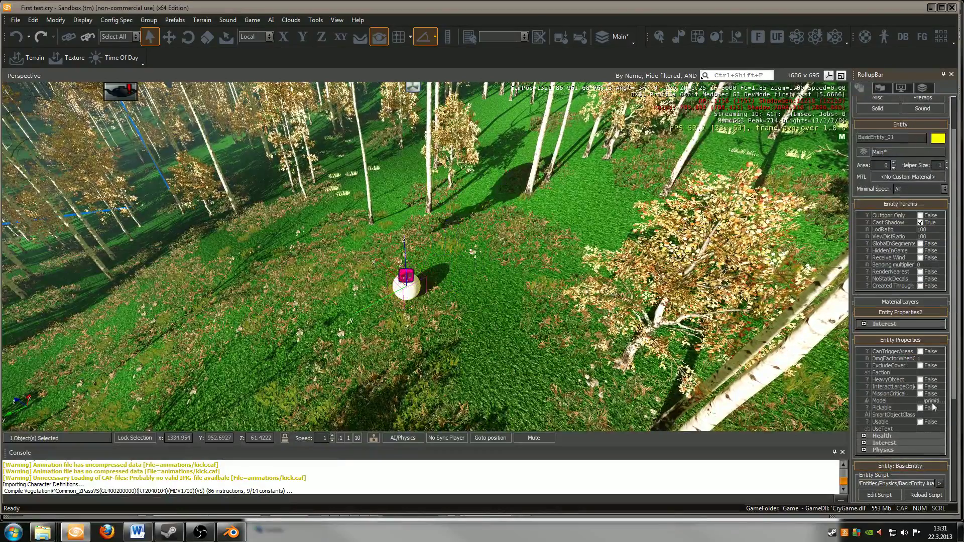
{"action": "left_click", "coordinate": [941, 401]}
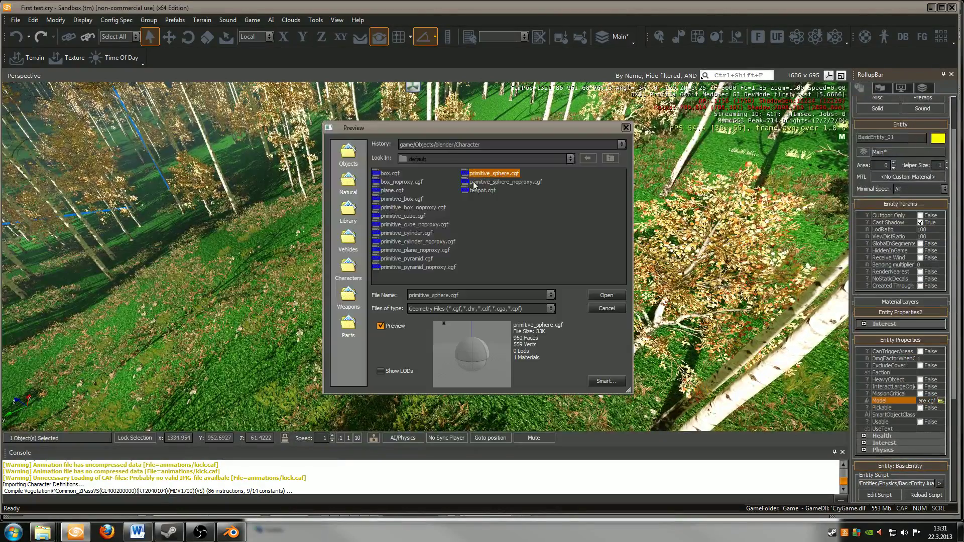
{"action": "left_click", "coordinate": [348, 152]}
{"action": "double_click", "coordinate": [389, 173]}
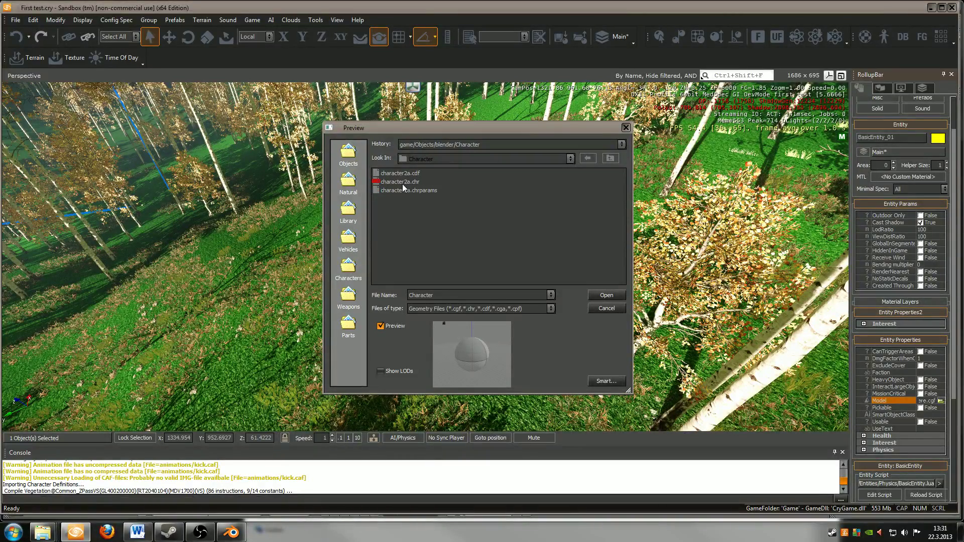
{"action": "left_click", "coordinate": [402, 183]}
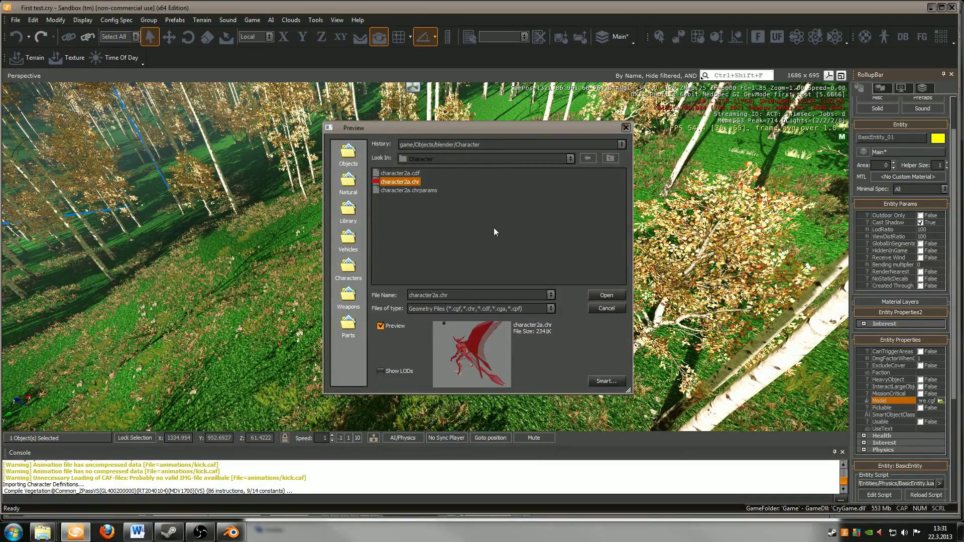
{"action": "left_click", "coordinate": [606, 295]}
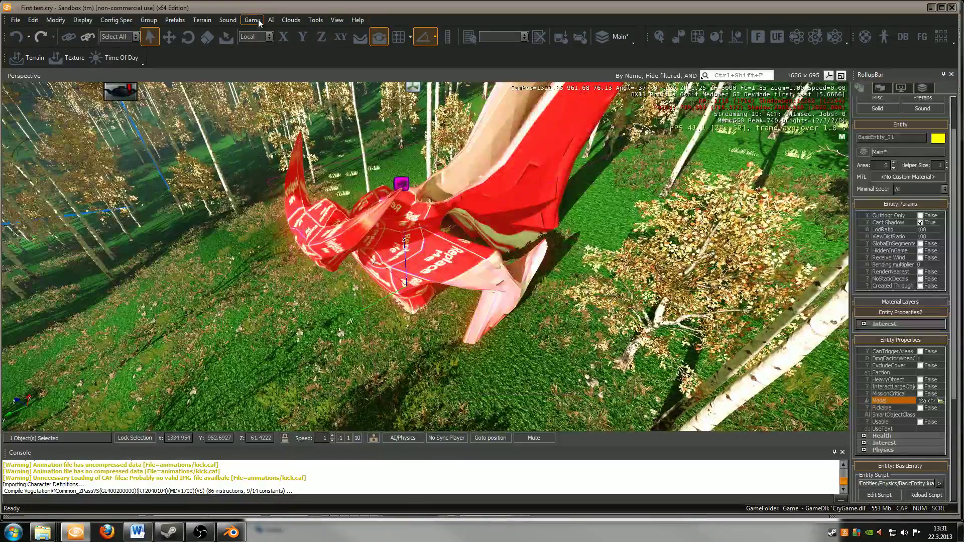
Step: Raise the creature entity along Z to a height of about 75.2 so its feet clear the ground
{"action": "left_click", "coordinate": [169, 37]}
{"action": "left_click_drag", "start_coordinate": [404, 246], "coordinate": [399, 90]}
{"action": "right_click_drag", "start_coordinate": [398, 90], "coordinate": [418, 257]}
{"action": "left_click_drag", "start_coordinate": [409, 159], "coordinate": [408, 127]}
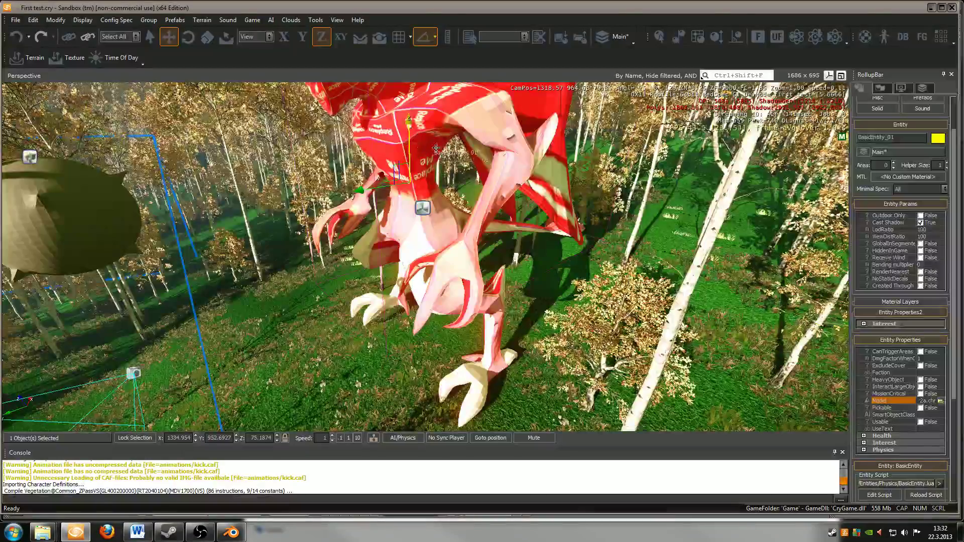
{"action": "right_click_drag", "start_coordinate": [574, 266], "coordinate": [494, 218]}
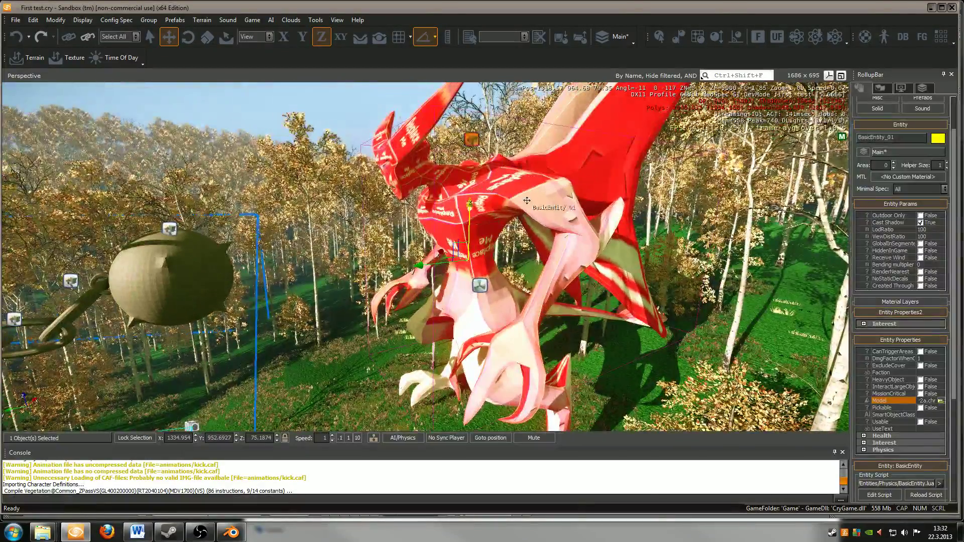
{"action": "key", "text": "w"}
{"action": "right_click_drag", "start_coordinate": [500, 305], "coordinate": [483, 314]}
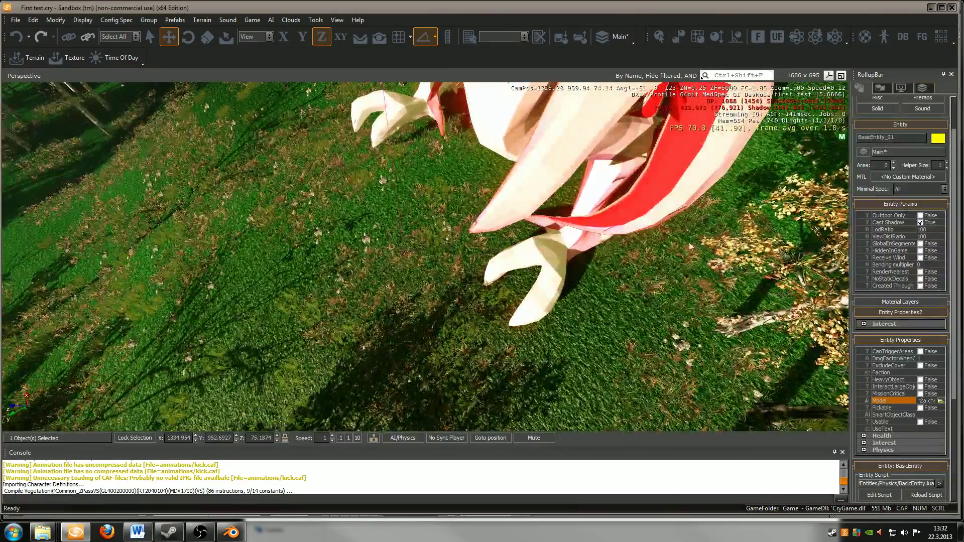
Step: In the Grunt1 flow graph, assign the selected creature entity as the target of the Animations:PlayAnimation node and close the Flow Graph
{"action": "left_click", "coordinate": [921, 36]}
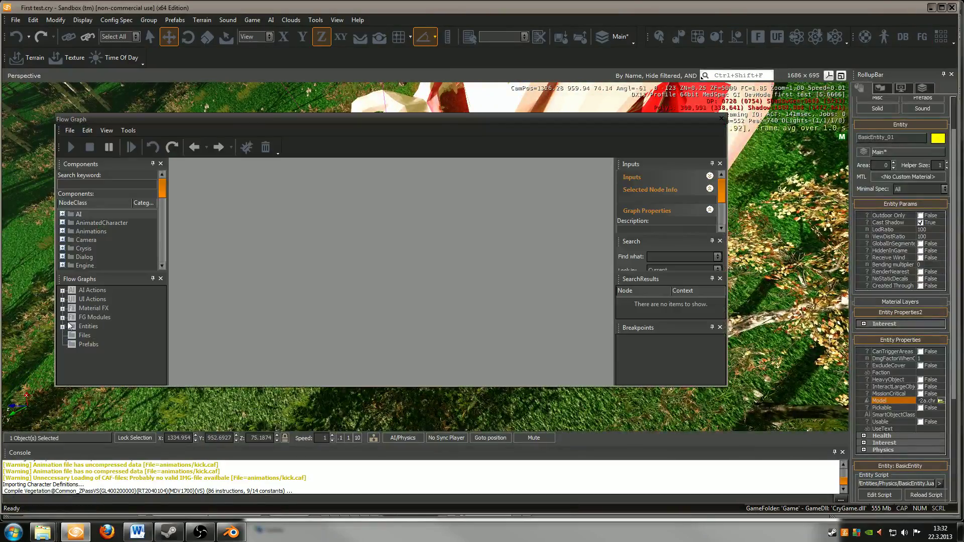
{"action": "left_click", "coordinate": [102, 357]}
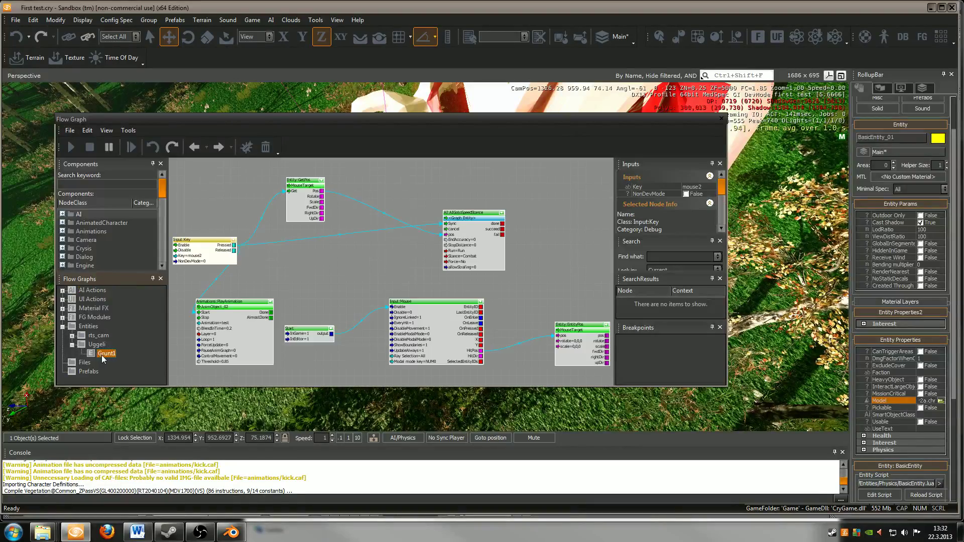
{"action": "left_click", "coordinate": [213, 312]}
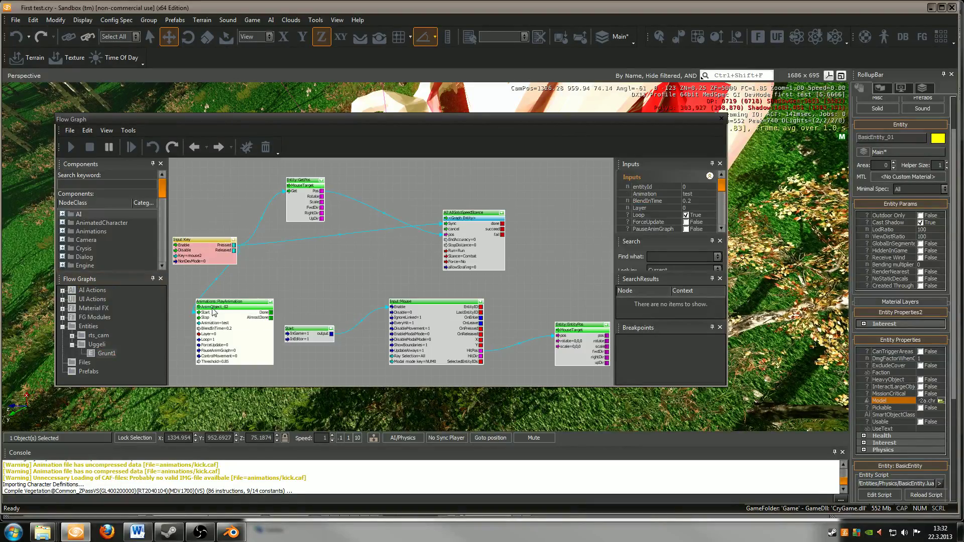
{"action": "scroll", "coordinate": [216, 313], "scroll_direction": "up", "scroll_amount": 4}
{"action": "right_click_drag", "start_coordinate": [263, 272], "coordinate": [295, 272]}
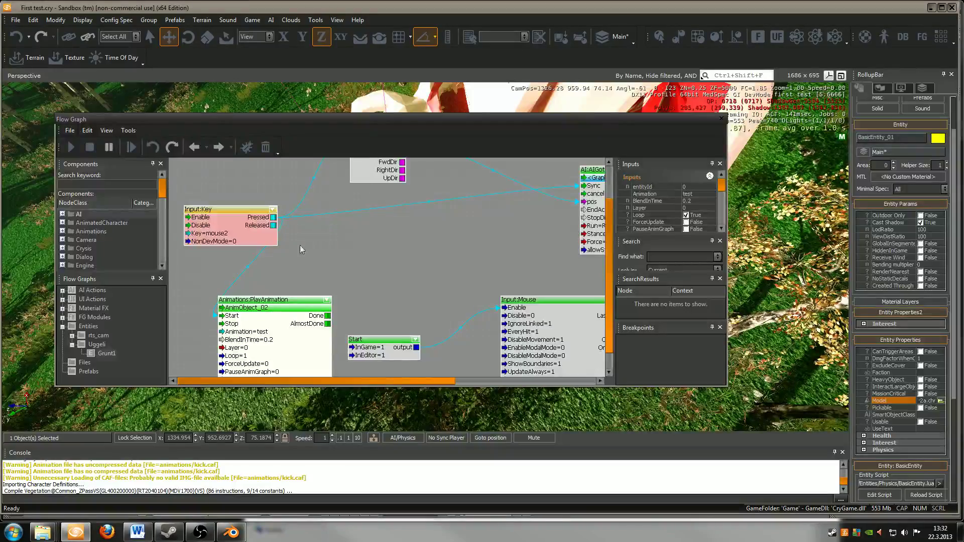
{"action": "right_click", "coordinate": [245, 309]}
{"action": "left_click", "coordinate": [251, 321]}
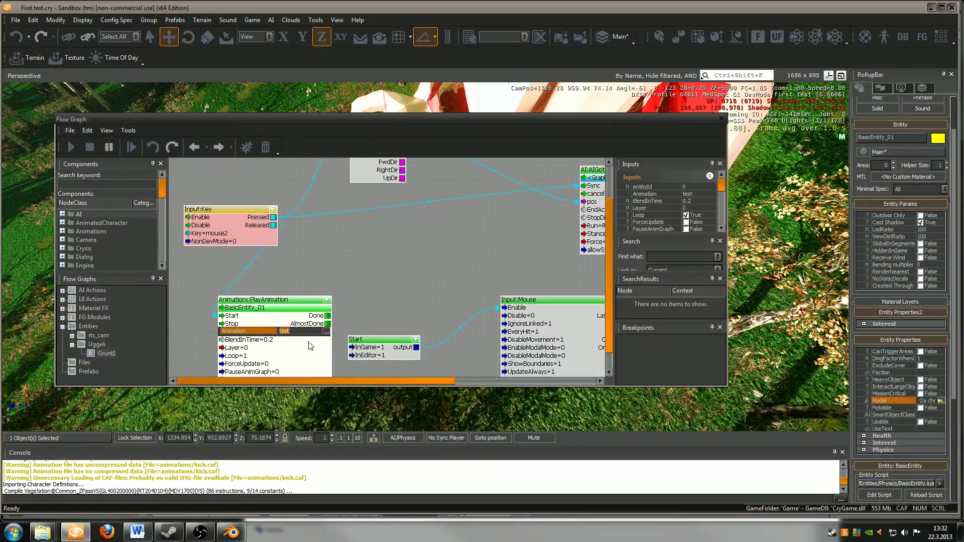
{"action": "left_click", "coordinate": [721, 119]}
Step: Run game mode from ground level, walk around beneath the raised creature to examine it, and return to editing
{"action": "scroll", "coordinate": [399, 222], "scroll_direction": "up", "scroll_amount": 5}
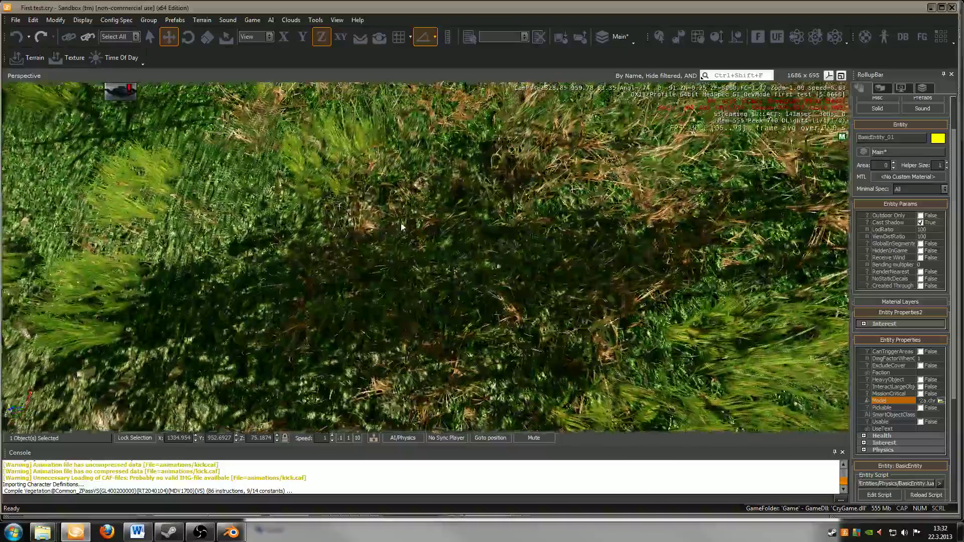
{"action": "key", "text": "ctrl+g"}
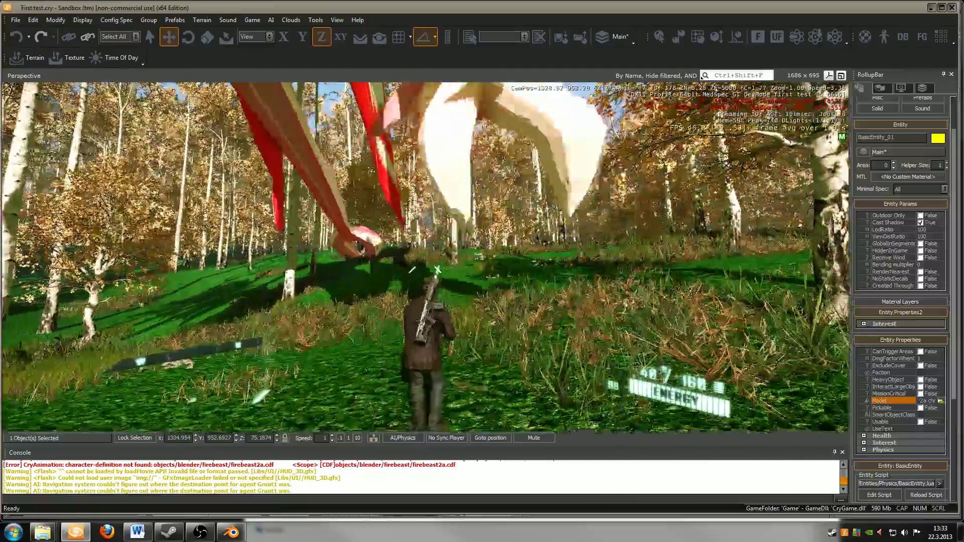
{"action": "key", "text": "w"}
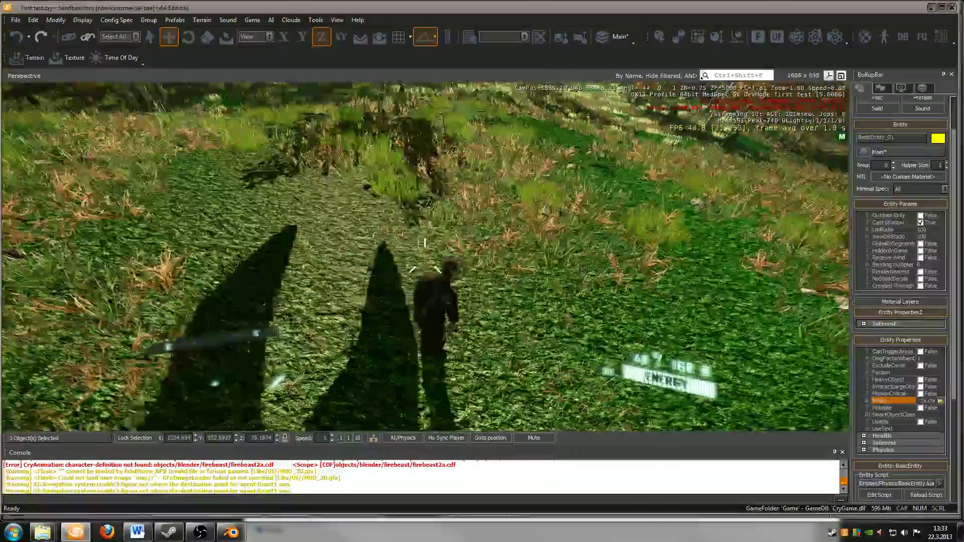
{"action": "key", "text": "w"}
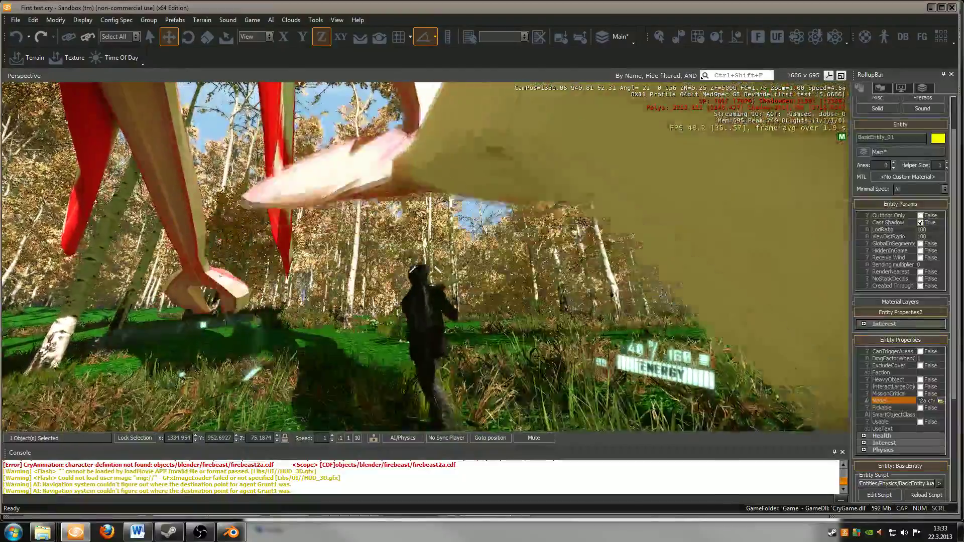
{"action": "key", "text": "w"}
{"action": "key", "text": "w"}
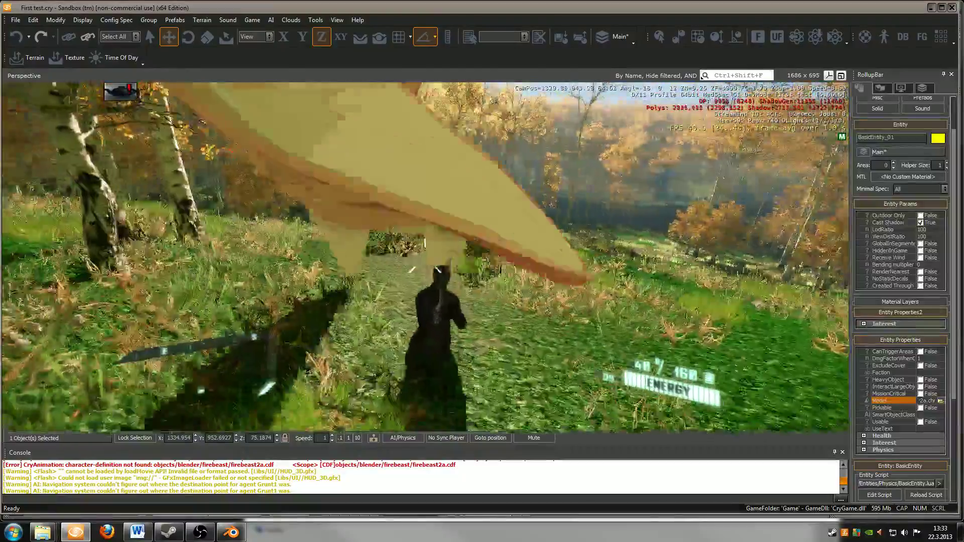
{"action": "key", "text": "w"}
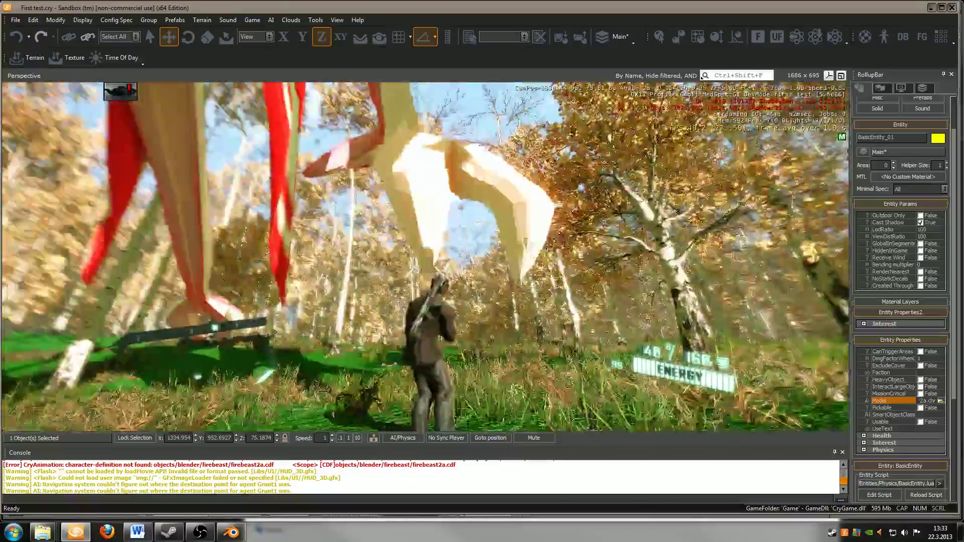
{"action": "key", "text": "w"}
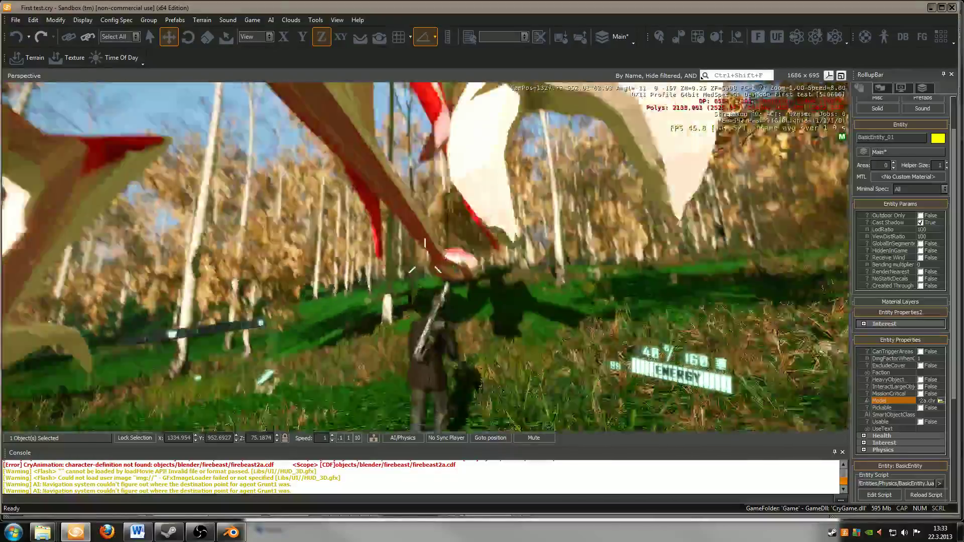
{"action": "key", "text": "w"}
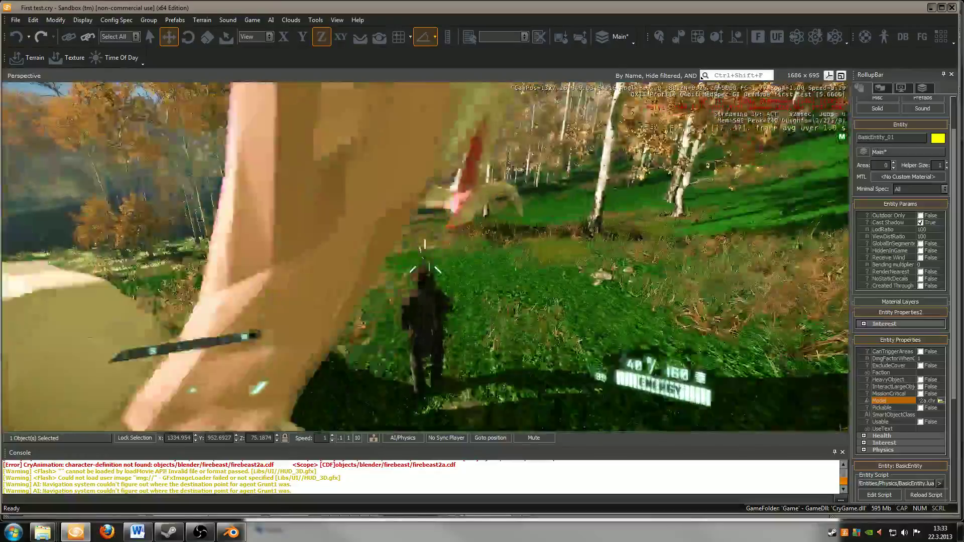
{"action": "key", "text": "Escape"}
Step: Lower the creature along Z until its legs are sunk into the terrain and its body is within reach
{"action": "key", "text": "s"}
{"action": "right_click_drag", "start_coordinate": [432, 204], "coordinate": [402, 173]}
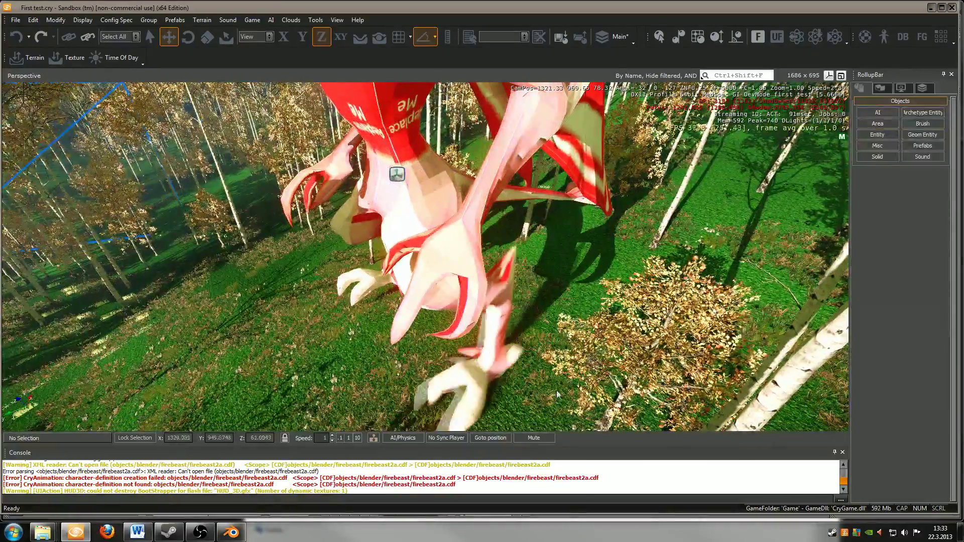
{"action": "right_click_drag", "start_coordinate": [383, 146], "coordinate": [444, 330]}
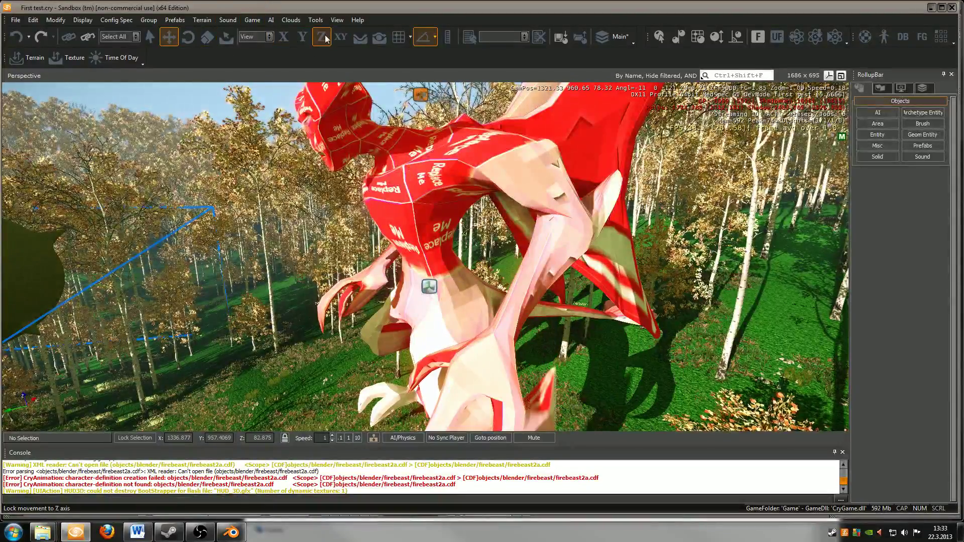
{"action": "scroll", "coordinate": [407, 253], "scroll_direction": "down", "scroll_amount": 5}
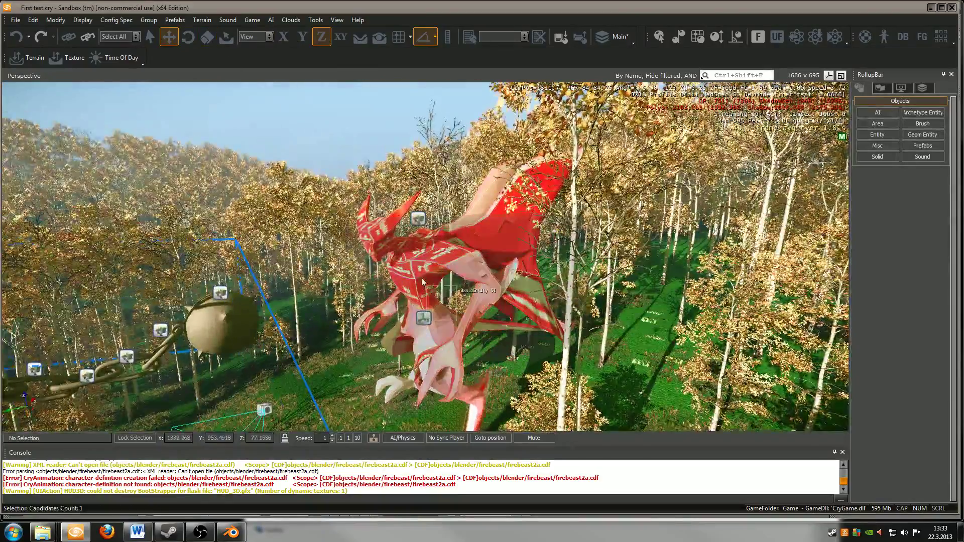
{"action": "left_click", "coordinate": [415, 260]}
{"action": "left_click_drag", "start_coordinate": [417, 243], "coordinate": [417, 301]}
{"action": "right_click_drag", "start_coordinate": [417, 301], "coordinate": [387, 371]}
{"action": "scroll", "coordinate": [387, 368], "scroll_direction": "up", "scroll_amount": 5}
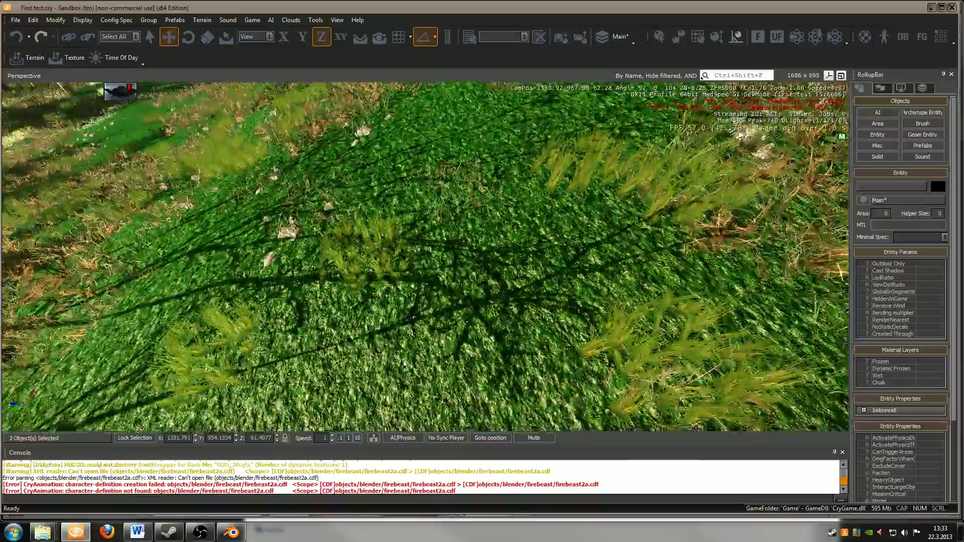
Step: Start game mode and fire at the lowered creature's torso while walking up to it to test its physics hit response
{"action": "key", "text": "ctrl+g"}
{"action": "left_click", "coordinate": [425, 257]}
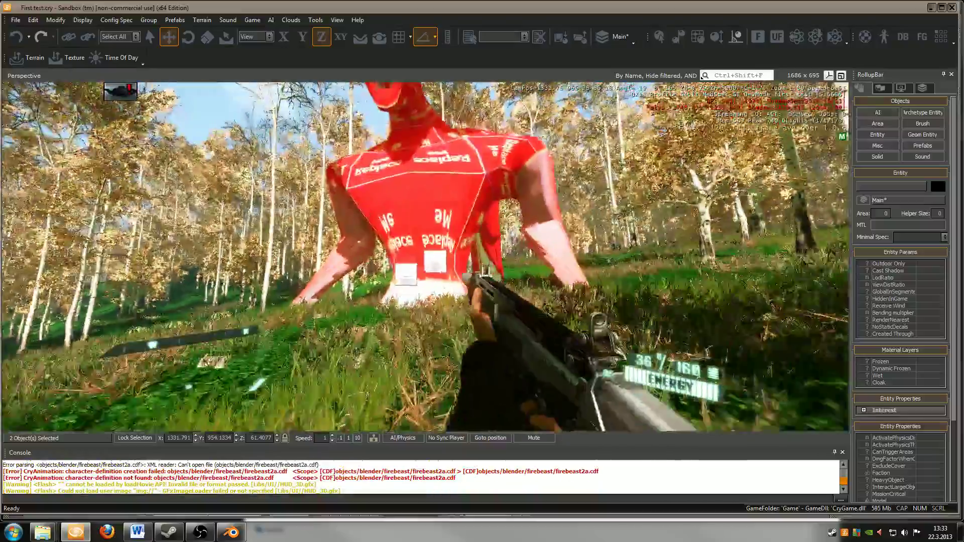
{"action": "left_click", "coordinate": [425, 257]}
{"action": "key", "text": "w"}
{"action": "left_click", "coordinate": [425, 256]}
{"action": "left_click", "coordinate": [425, 257]}
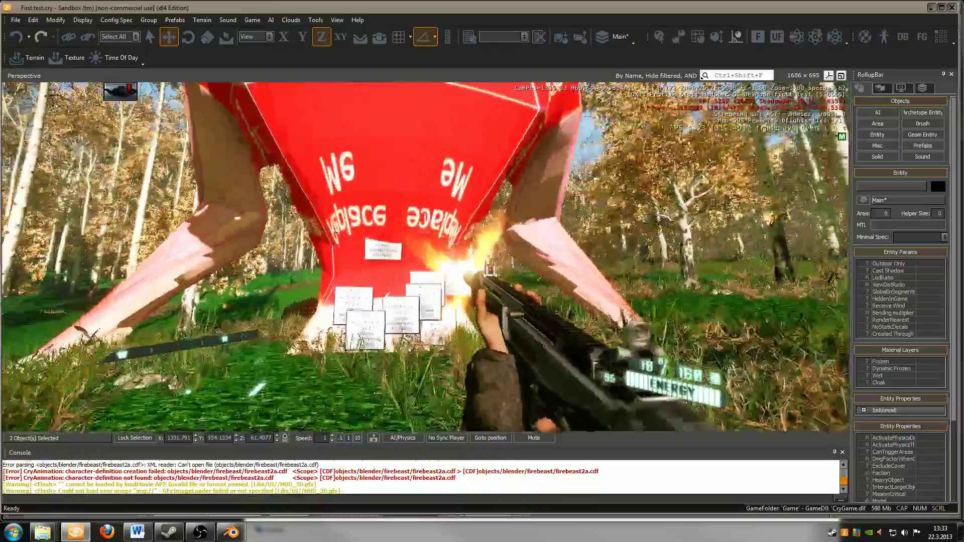
{"action": "left_click", "coordinate": [425, 256]}
{"action": "key", "text": "w"}
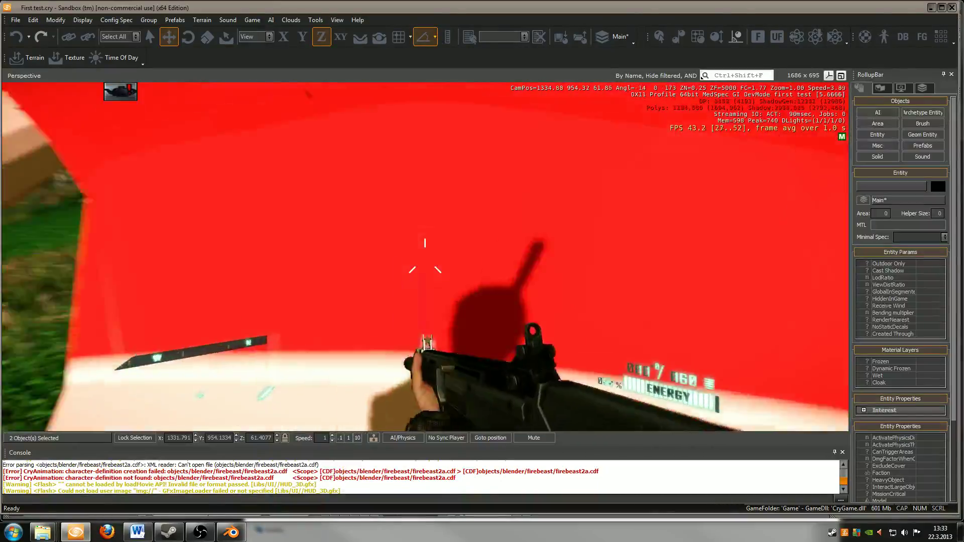
{"action": "key", "text": "w"}
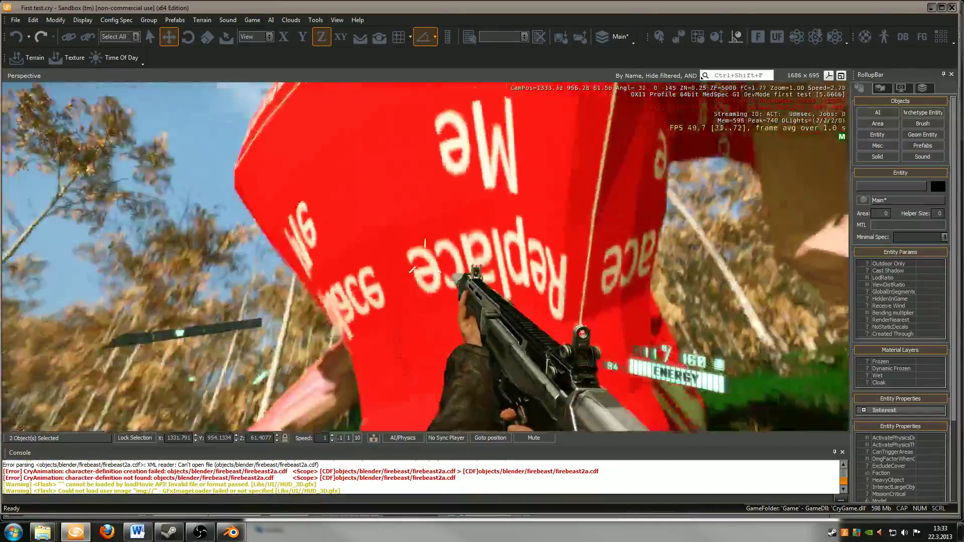
Step: Shoot the creature's lower body at close range from another side and reload the rifle
{"action": "left_click", "coordinate": [425, 256]}
{"action": "key", "text": "w"}
{"action": "left_click", "coordinate": [425, 257]}
{"action": "left_click", "coordinate": [426, 257]}
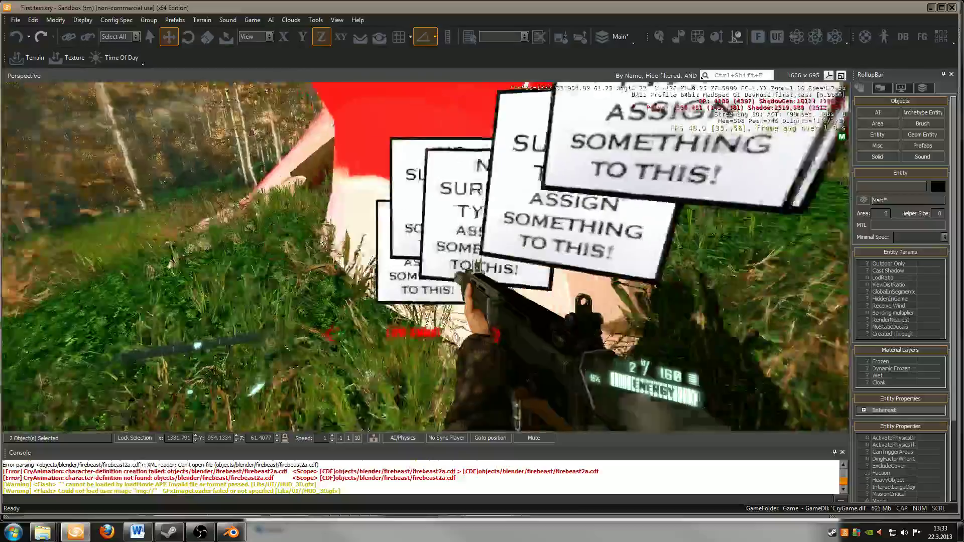
{"action": "key", "text": "s"}
{"action": "key", "text": "r"}
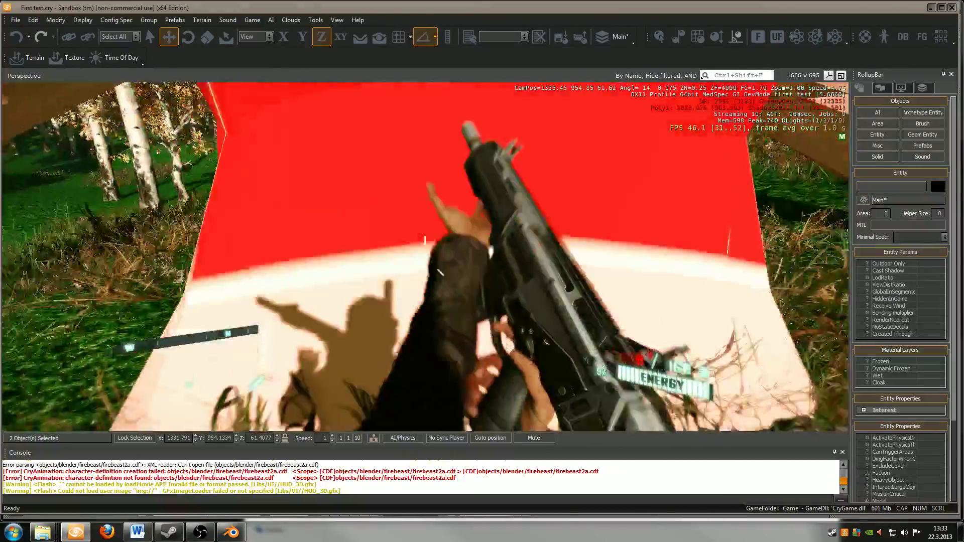
Step: Walk around the creature to examine its head, torso and legs, return to editing and view it from a distance
{"action": "key", "text": "s"}
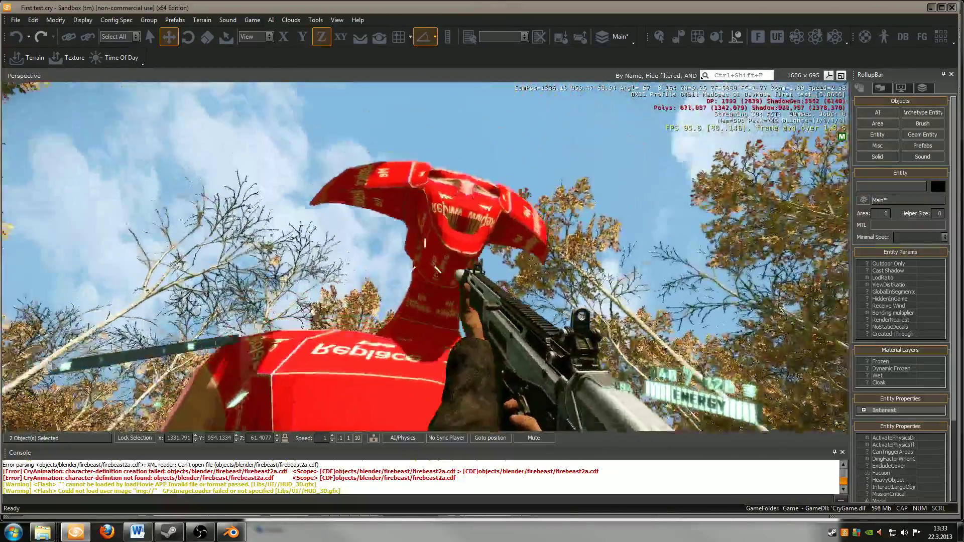
{"action": "key", "text": "w"}
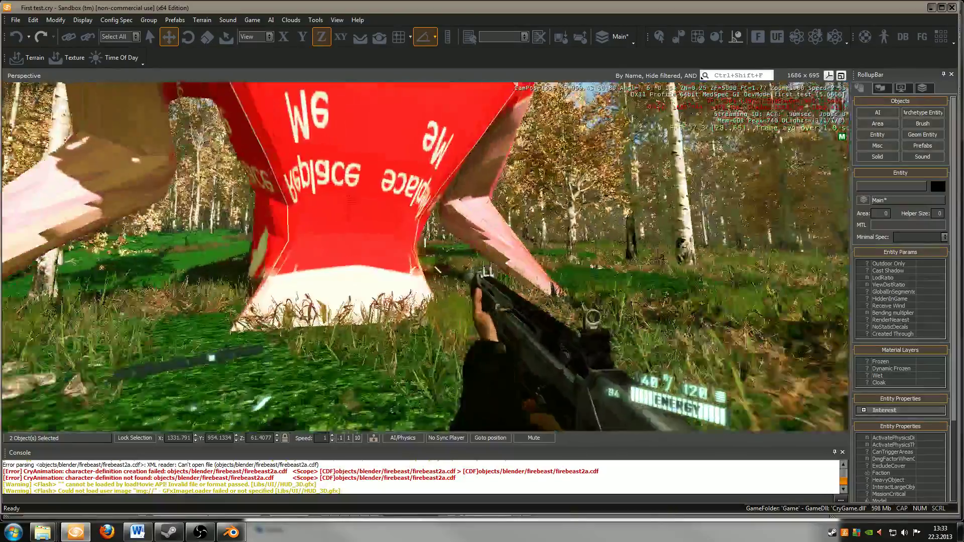
{"action": "key", "text": "d"}
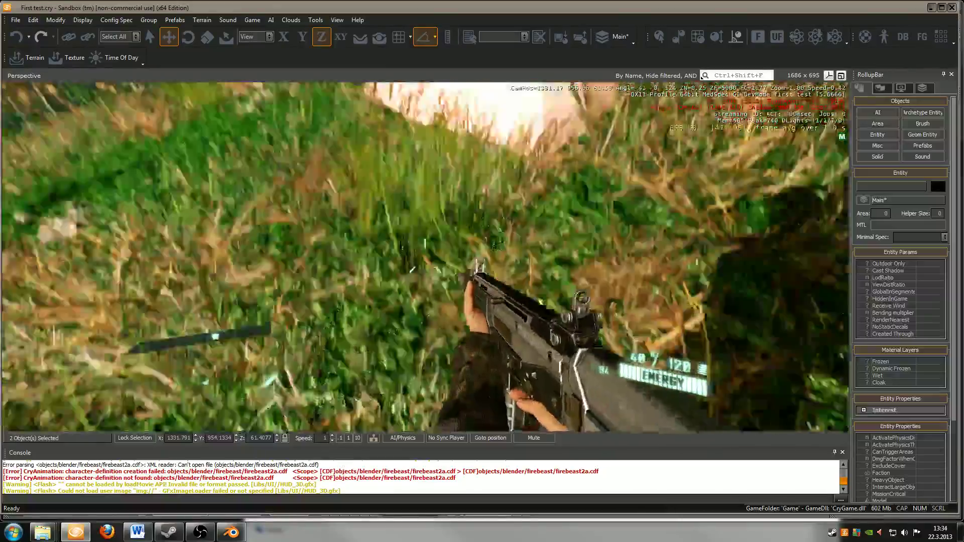
{"action": "key", "text": "Escape"}
{"action": "right_click_drag", "start_coordinate": [395, 356], "coordinate": [378, 351]}
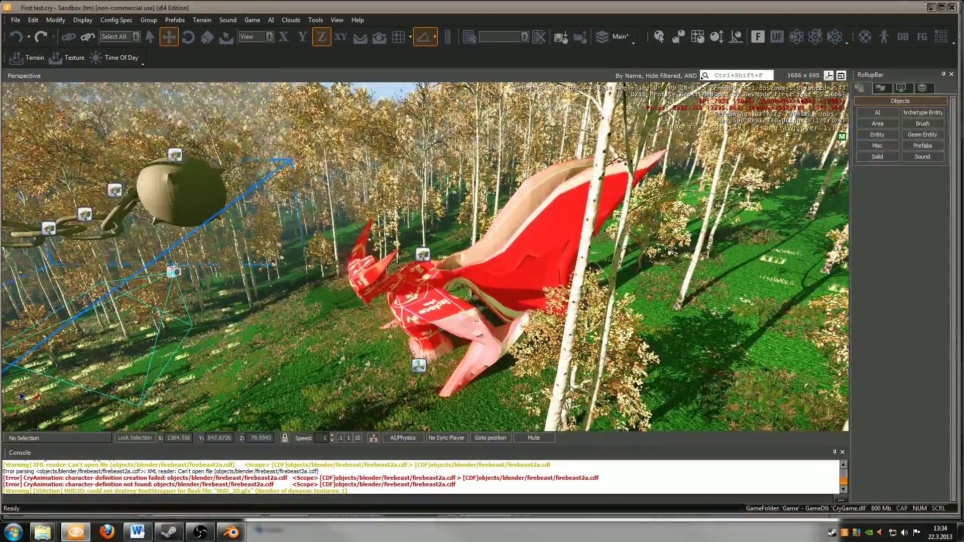
Step: Close the Sandbox editor without saving the changes to First test.cry and switch to Open Broadcaster Software
{"action": "left_click", "coordinate": [950, 8]}
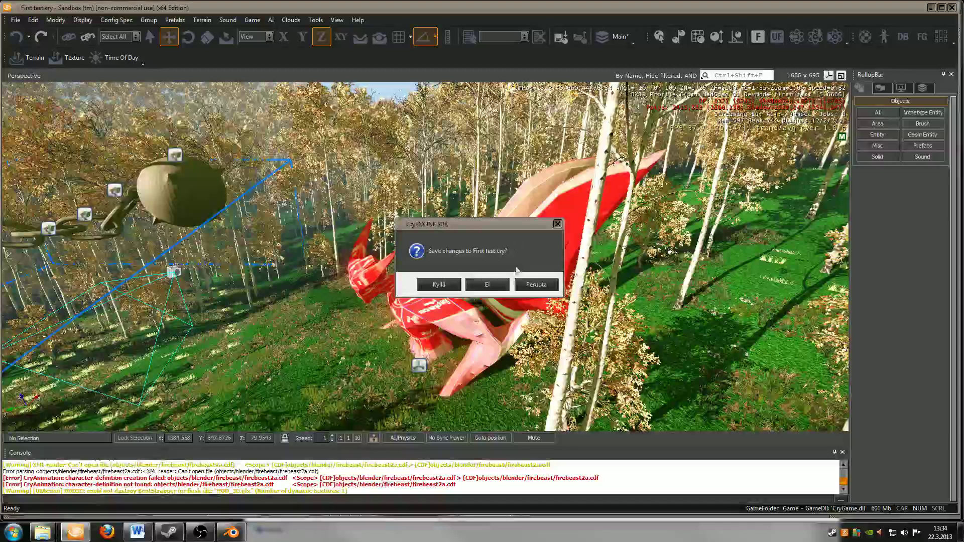
{"action": "left_click", "coordinate": [493, 287]}
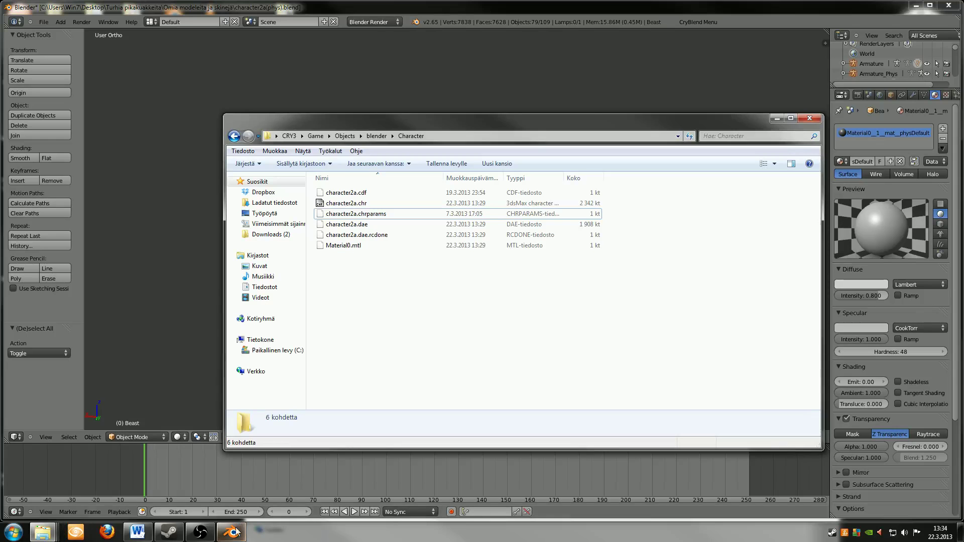
{"action": "left_click", "coordinate": [201, 533]}
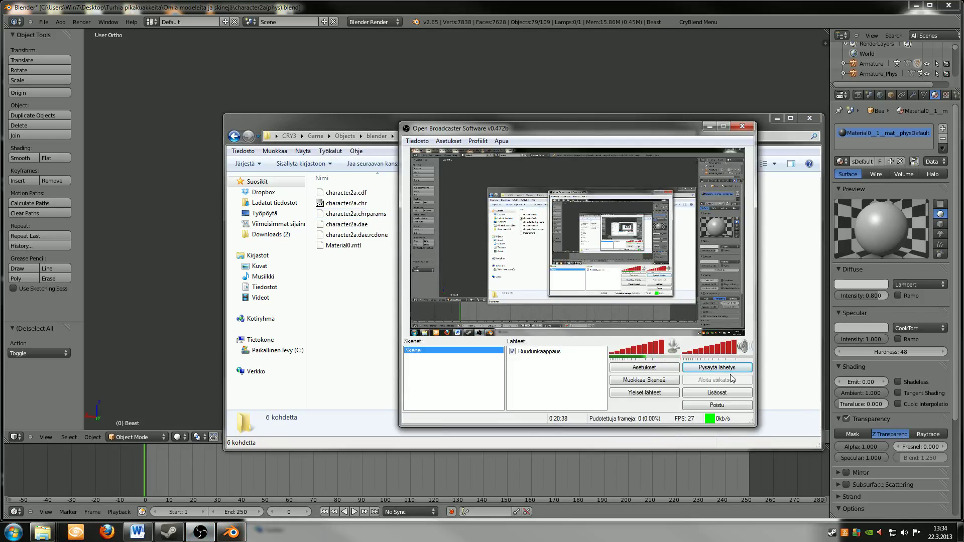